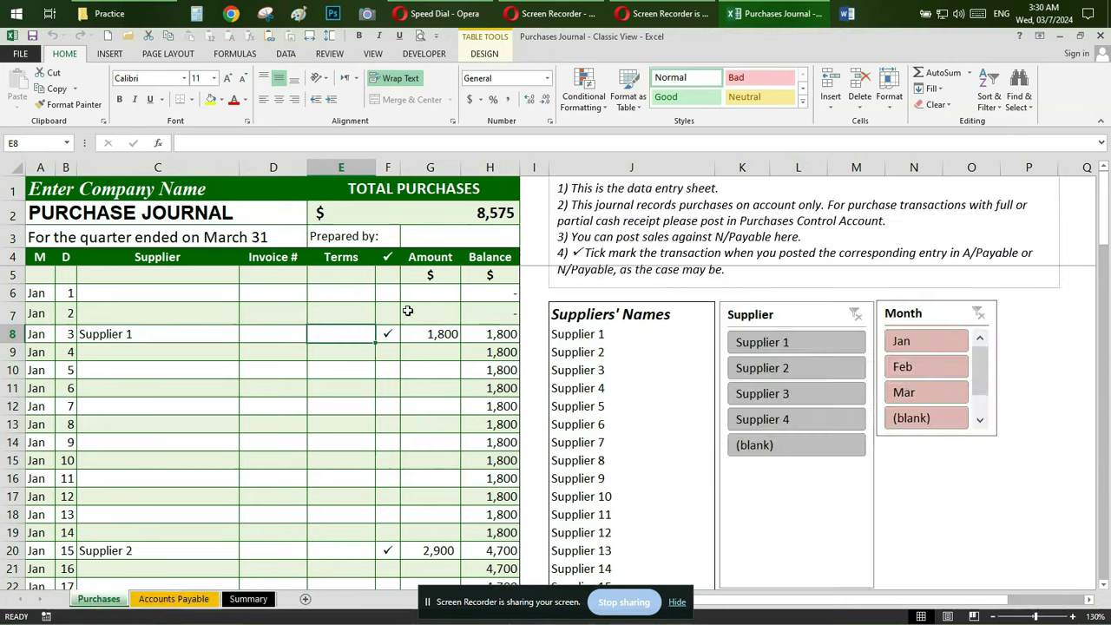
Enter Supplier 1 in C11 and 2000 in G11 on the Jan 6 purchase journal row.
{"action": "scroll", "coordinate": [373, 376], "scroll_direction": "down", "scroll_amount": 3}
{"action": "scroll", "coordinate": [372, 376], "scroll_direction": "down", "scroll_amount": 2}
{"action": "scroll", "coordinate": [372, 376], "scroll_direction": "up", "scroll_amount": 3}
{"action": "scroll", "coordinate": [372, 376], "scroll_direction": "up", "scroll_amount": 3}
{"action": "left_click", "coordinate": [182, 390]}
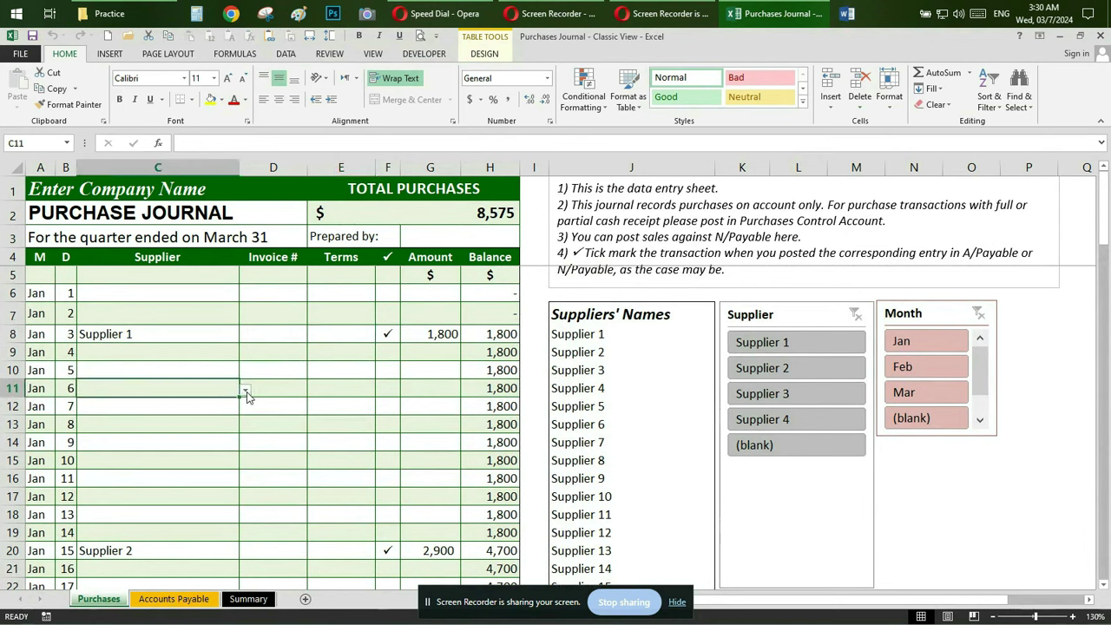
{"action": "left_click", "coordinate": [246, 393]}
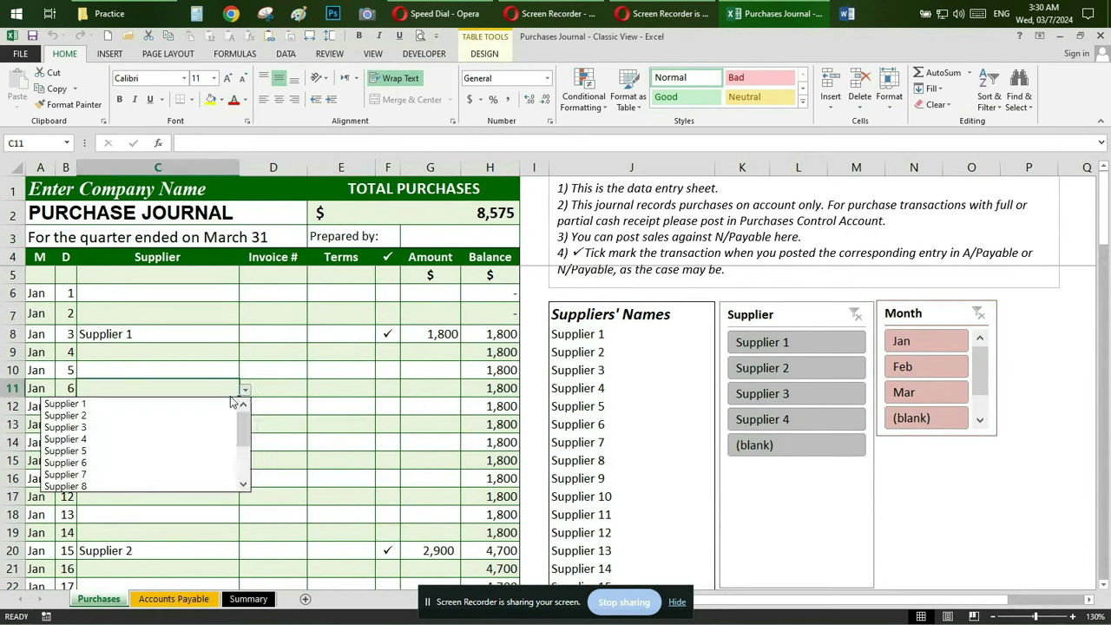
{"action": "left_click", "coordinate": [214, 403]}
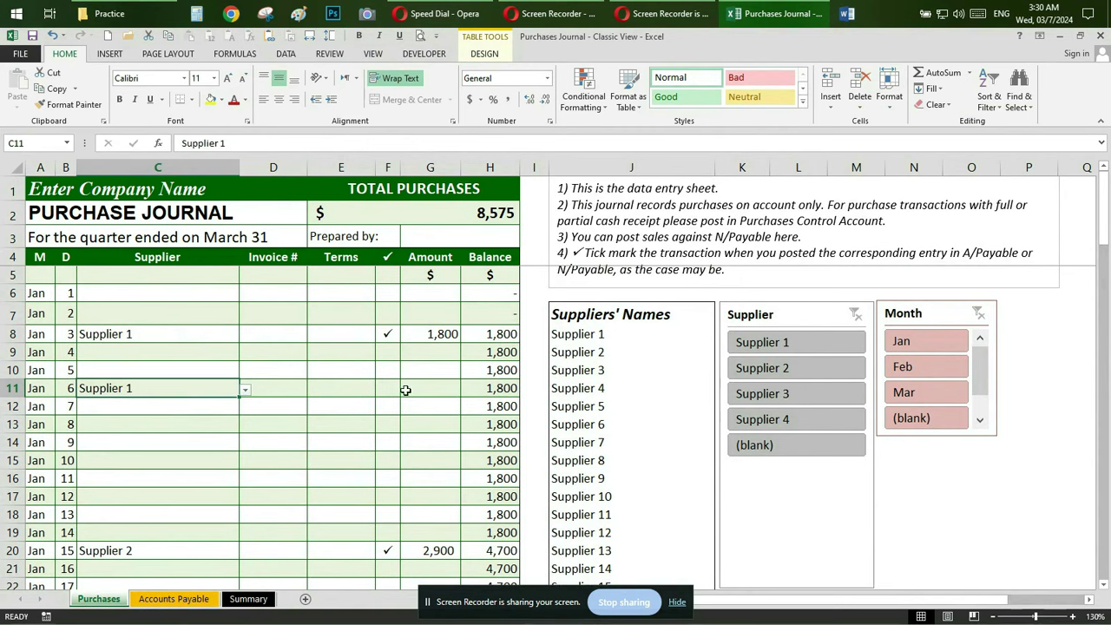
{"action": "left_click", "coordinate": [434, 388]}
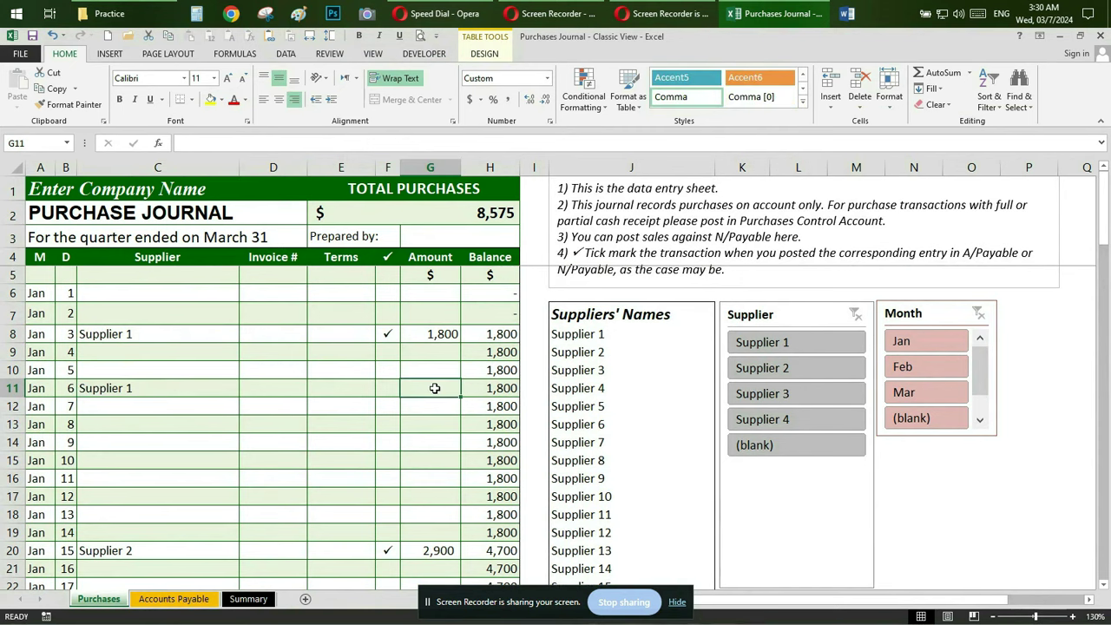
{"action": "type", "text": "2000"}
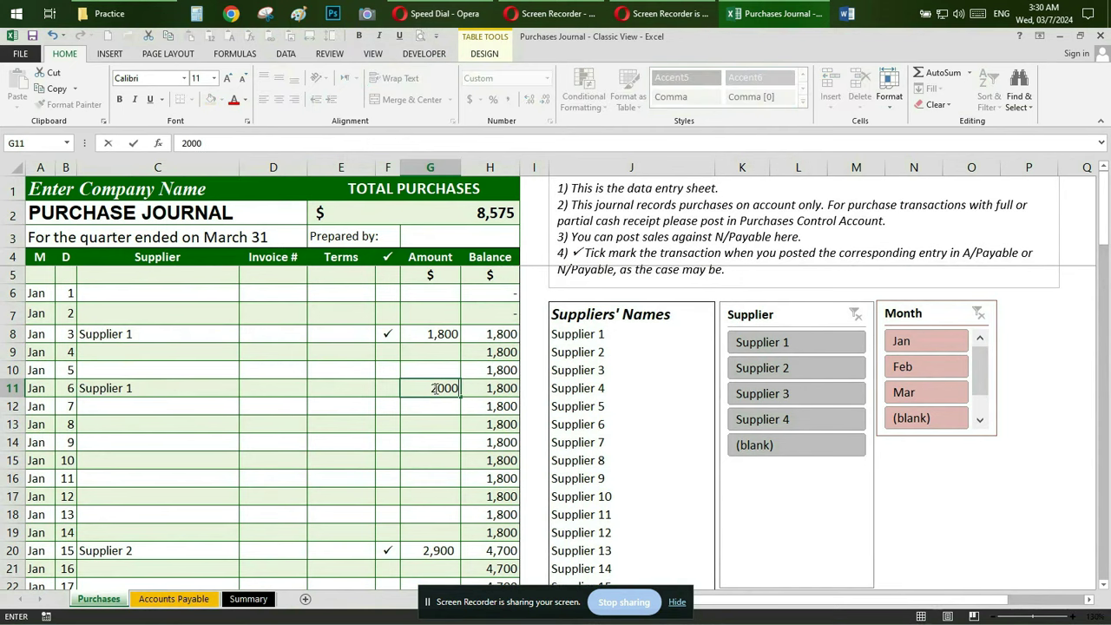
{"action": "key", "text": "Return"}
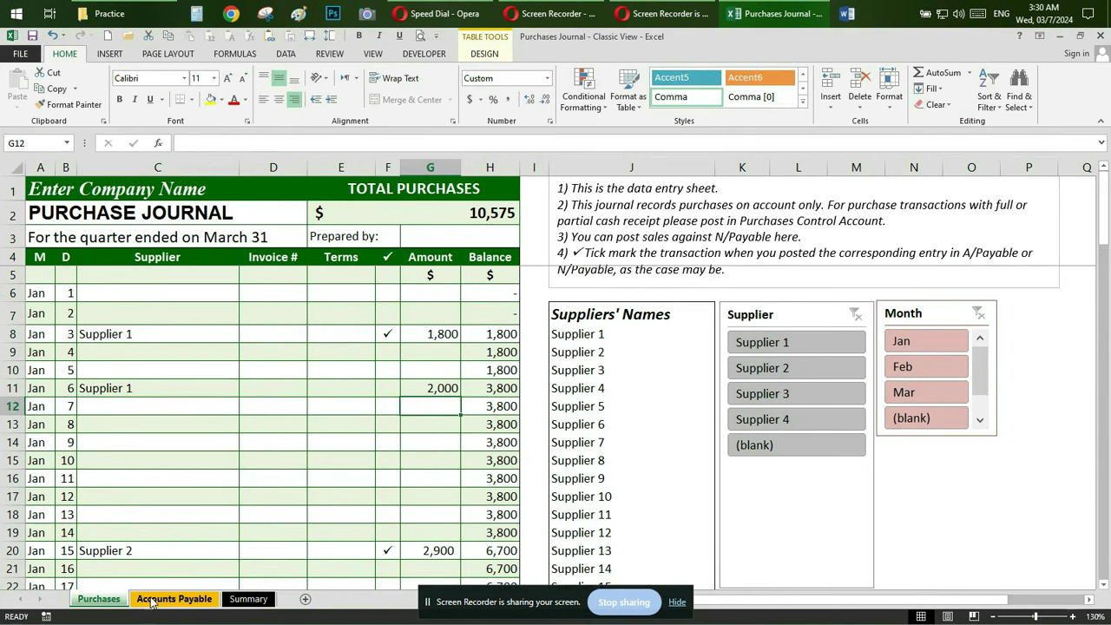
{"action": "left_click", "coordinate": [174, 599]}
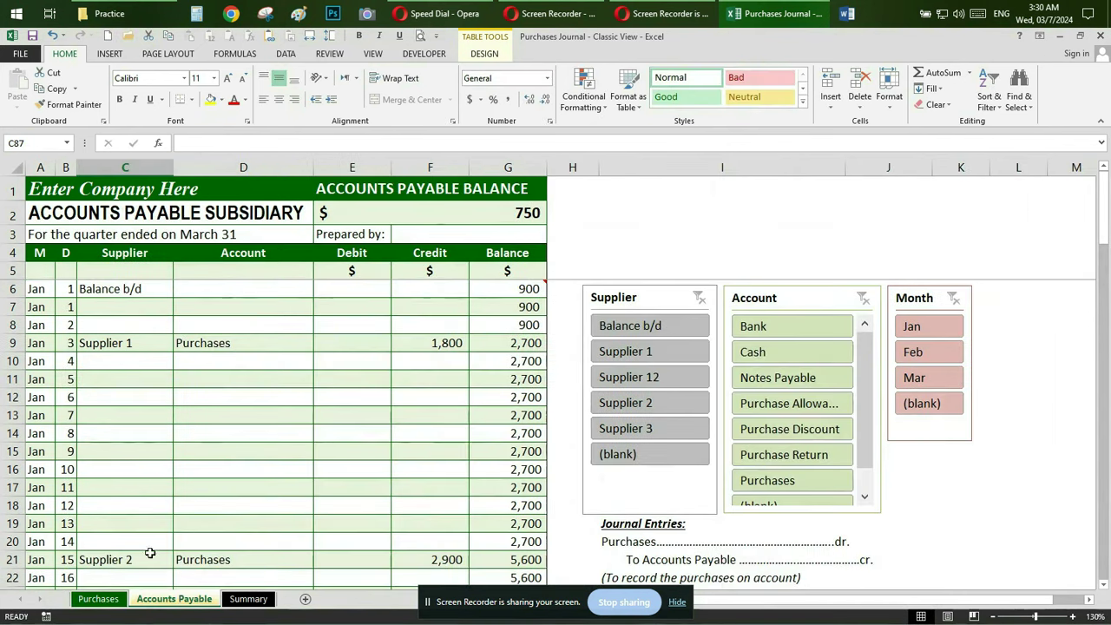
Fill the Jan 6 ledger row with Supplier 1 in C12, Purchases in D12 and a 2000 credit in F12.
{"action": "left_click", "coordinate": [146, 401]}
{"action": "left_click", "coordinate": [179, 399]}
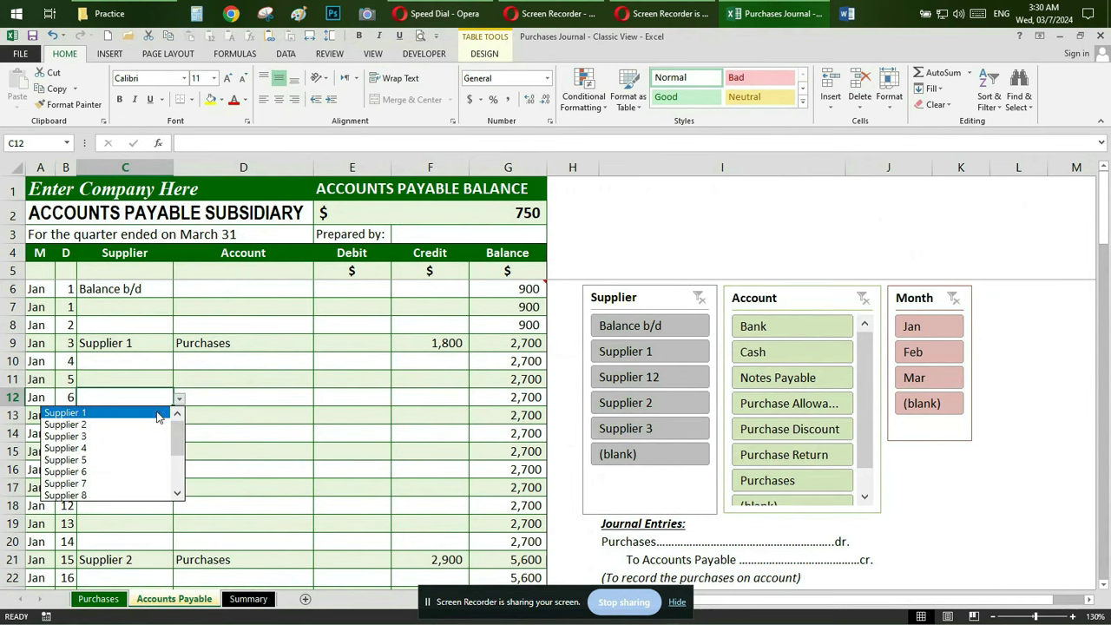
{"action": "left_click", "coordinate": [159, 414]}
{"action": "left_click", "coordinate": [277, 403]}
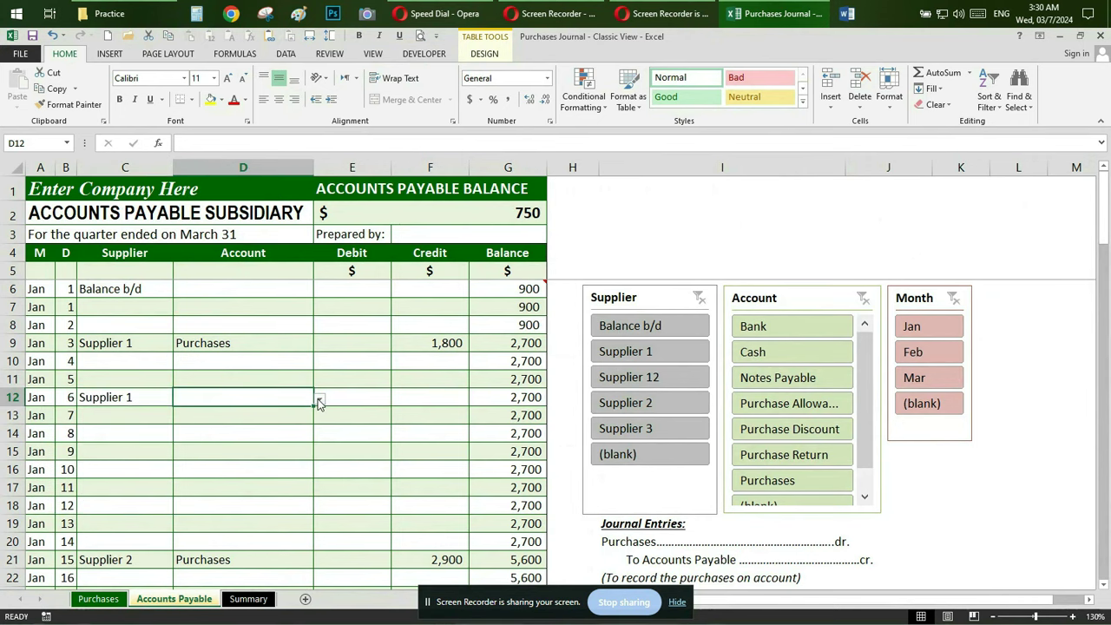
{"action": "left_click", "coordinate": [320, 399]}
{"action": "left_click", "coordinate": [320, 413]}
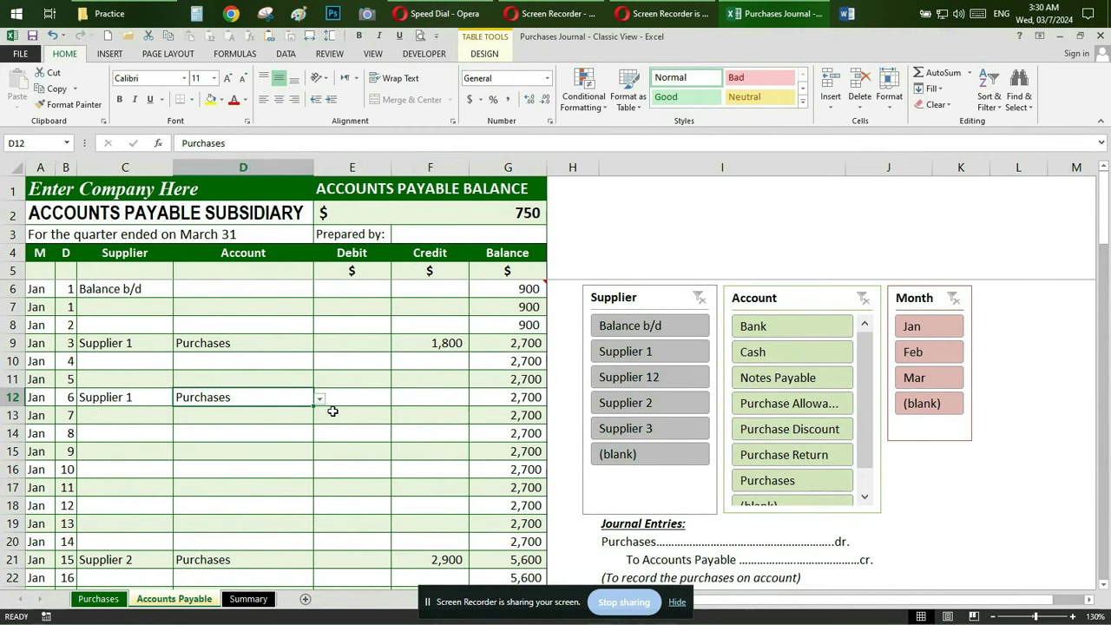
{"action": "left_click", "coordinate": [436, 396]}
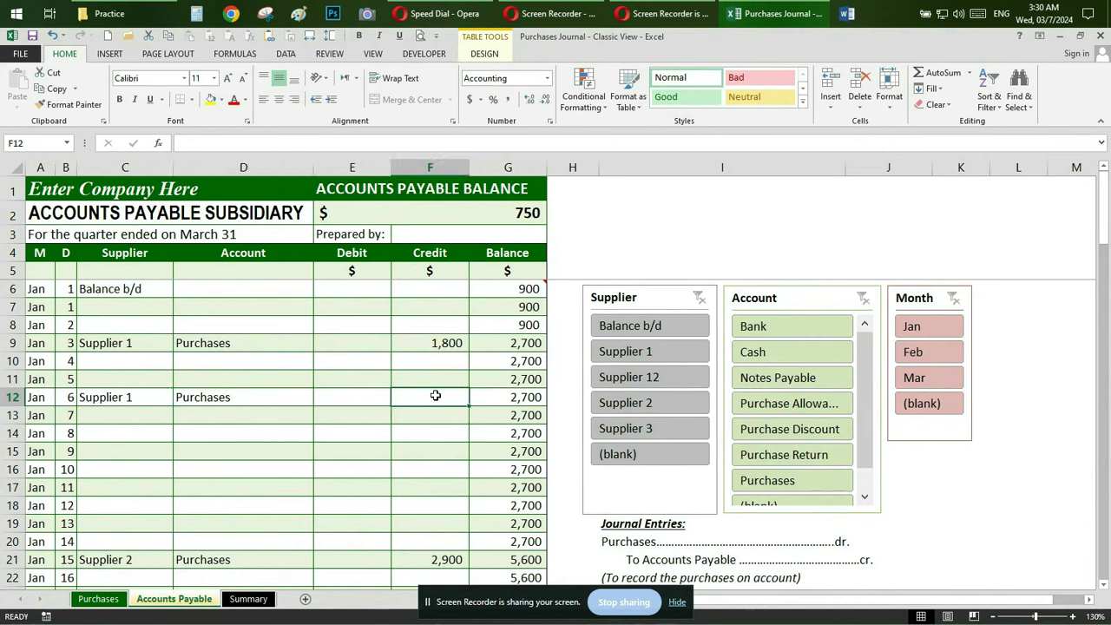
{"action": "type", "text": "2"}
{"action": "key", "text": "Return"}
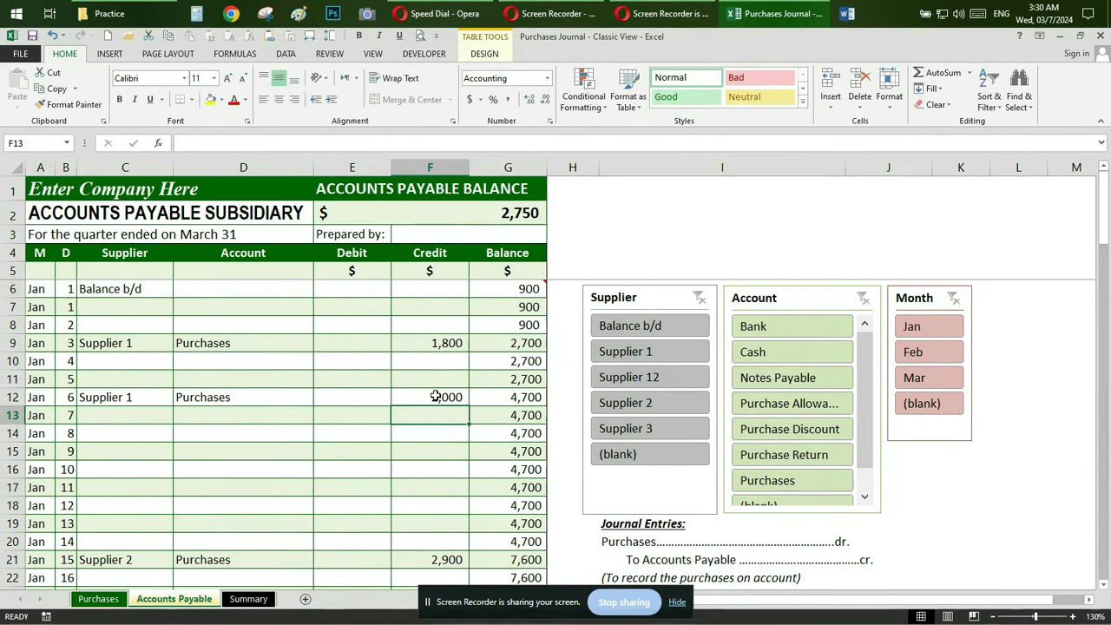
{"action": "left_click", "coordinate": [98, 599]}
{"action": "left_click", "coordinate": [388, 388]}
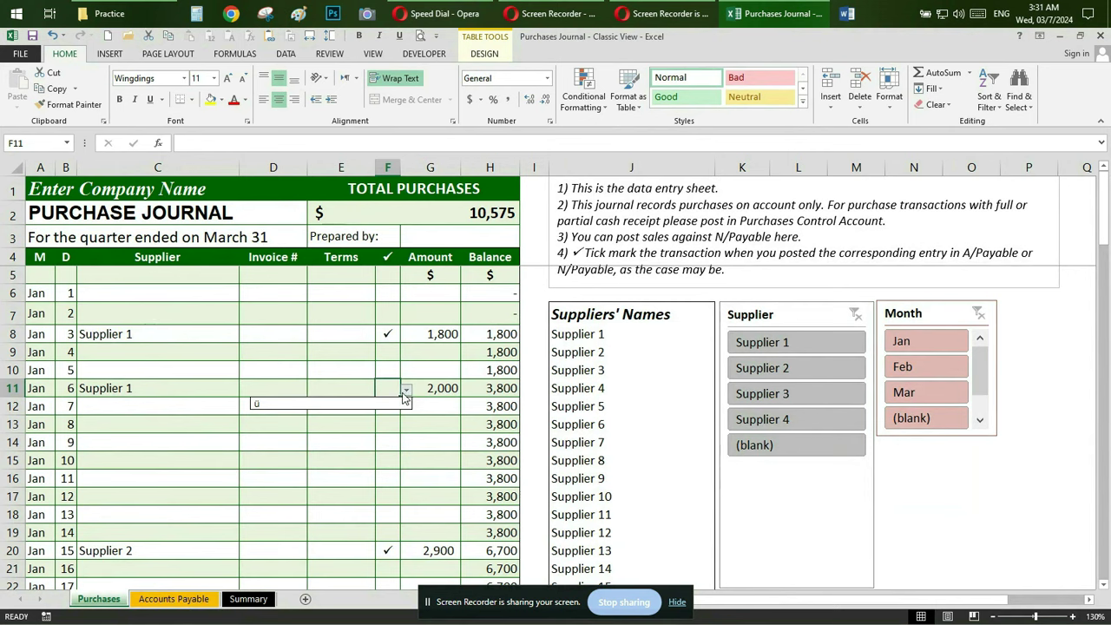
Tick F11 to mark the Jan 6 Supplier 1 purchase as posted.
{"action": "double_click", "coordinate": [390, 393]}
{"action": "left_click", "coordinate": [301, 450]}
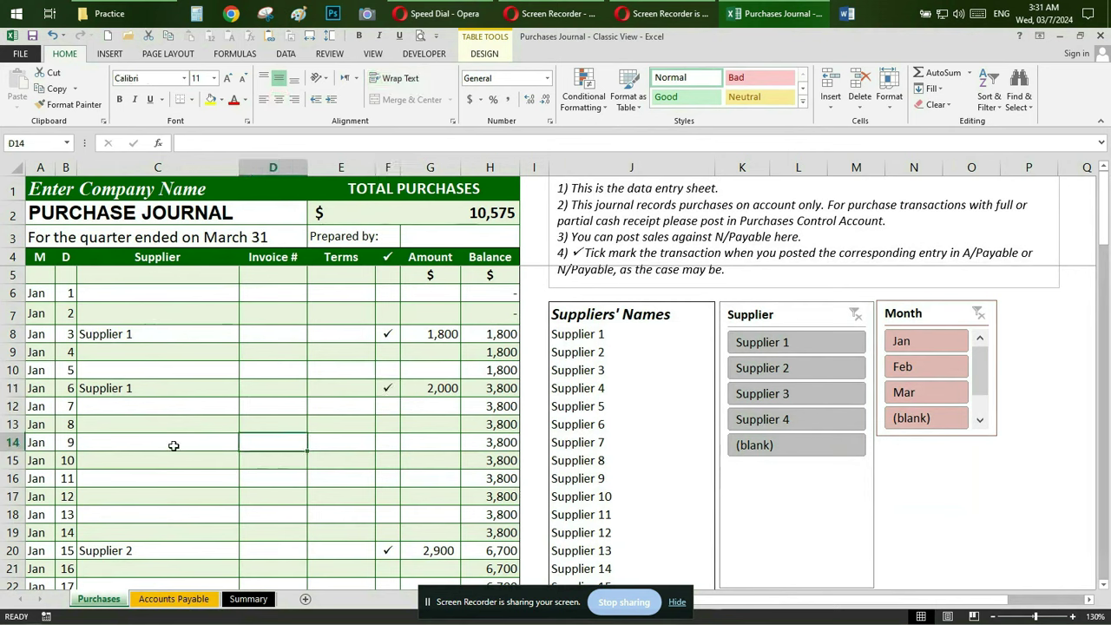
{"action": "left_click", "coordinate": [138, 414]}
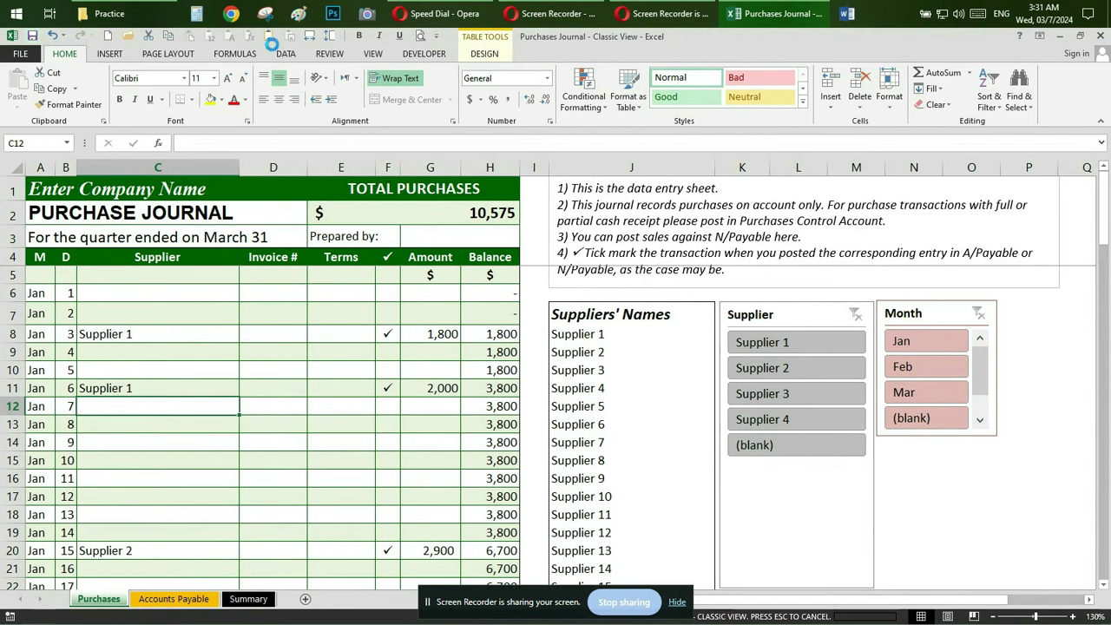
Filter the purchases slicer by Supplier 2, 3, 4 and 1 in turn, then clear it.
{"action": "left_click", "coordinate": [809, 369]}
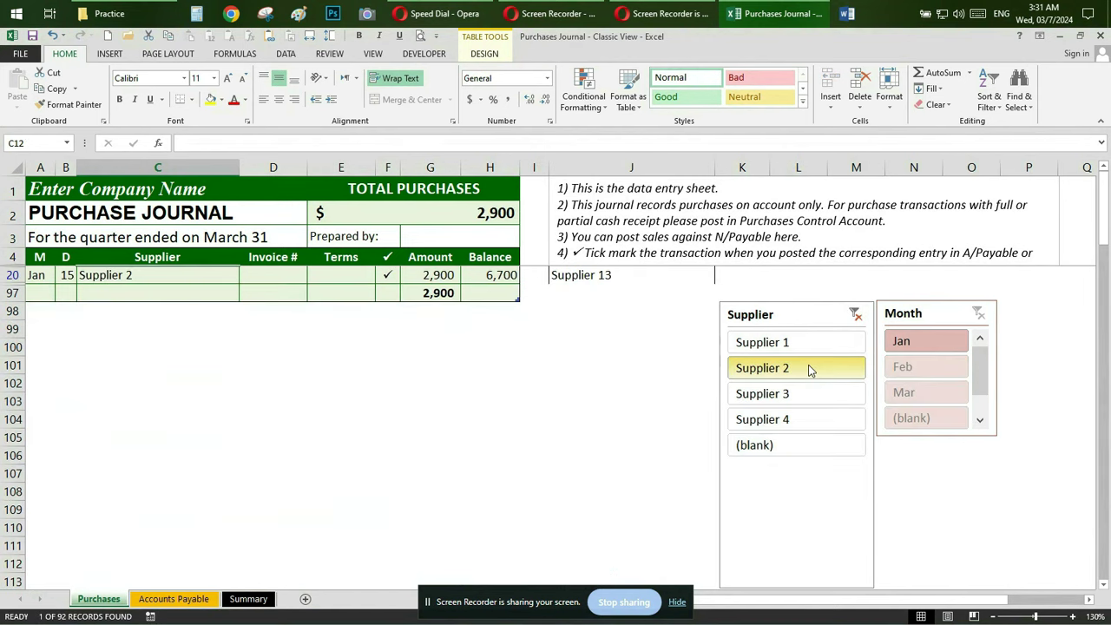
{"action": "left_click", "coordinate": [799, 392]}
{"action": "left_click", "coordinate": [791, 420]}
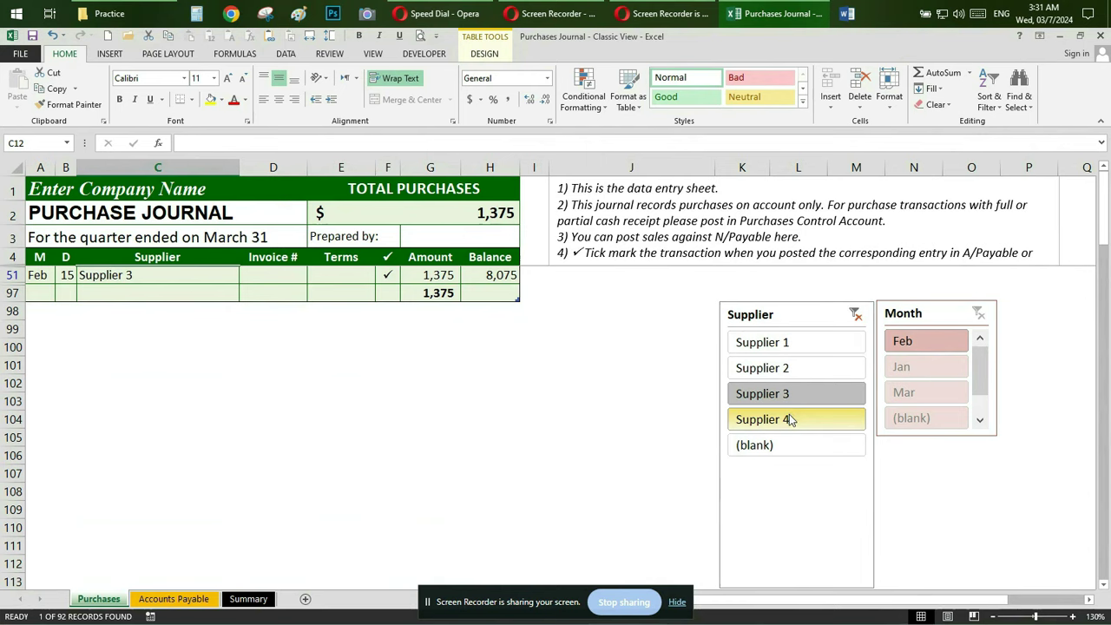
{"action": "left_click", "coordinate": [777, 348]}
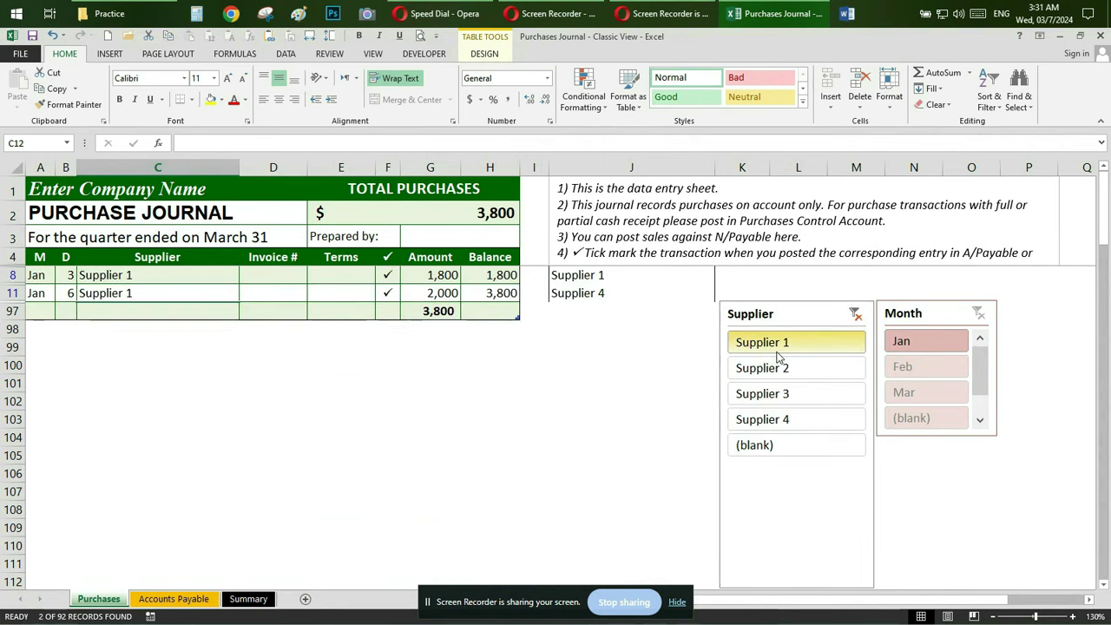
{"action": "left_click", "coordinate": [855, 314]}
{"action": "left_click", "coordinate": [178, 598]}
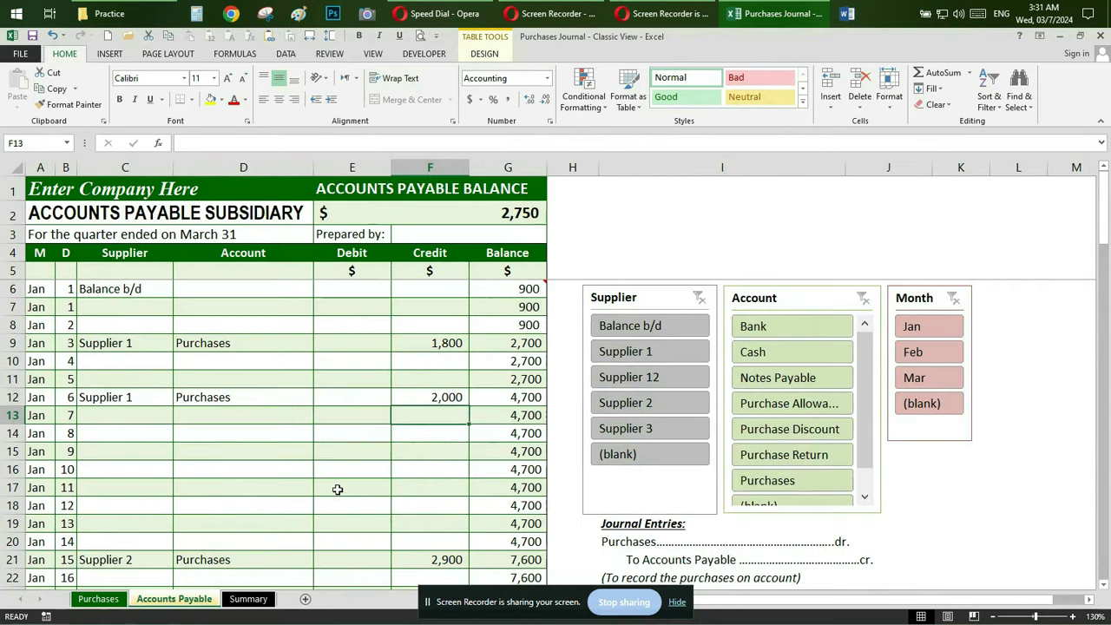
{"action": "left_click", "coordinate": [657, 356]}
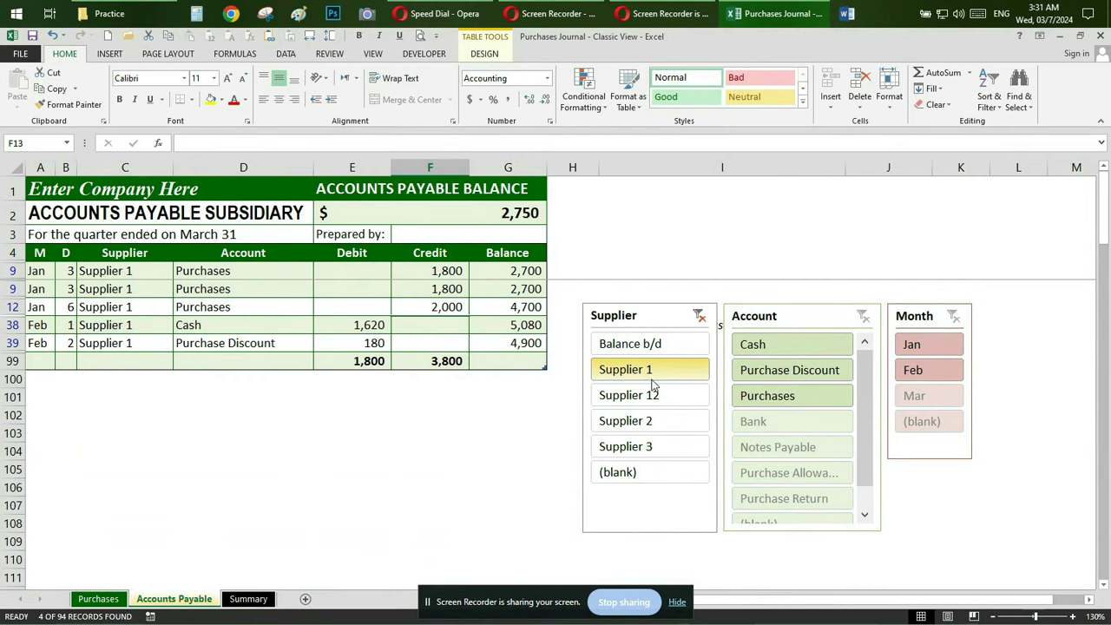
{"action": "left_click", "coordinate": [651, 395]}
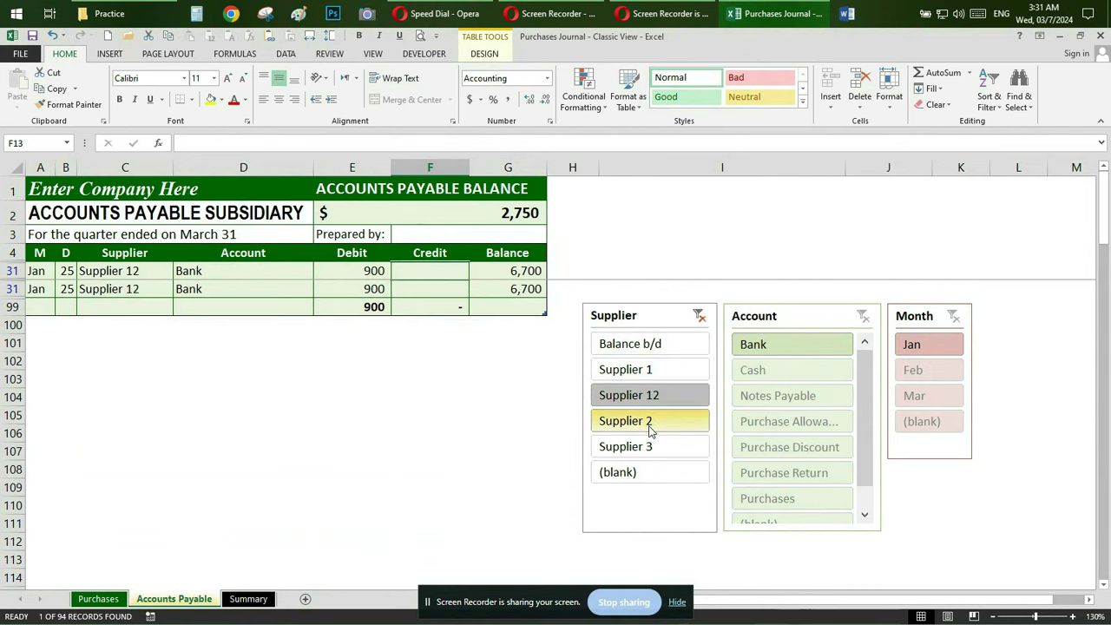
{"action": "left_click", "coordinate": [650, 430]}
{"action": "left_click", "coordinate": [651, 446]}
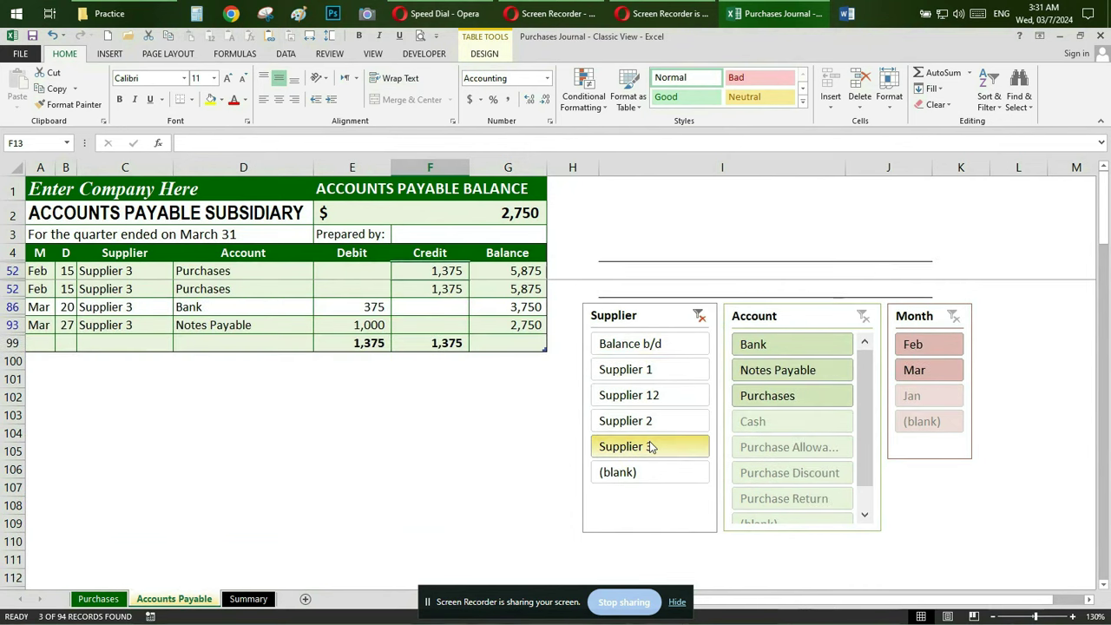
{"action": "left_click", "coordinate": [700, 315]}
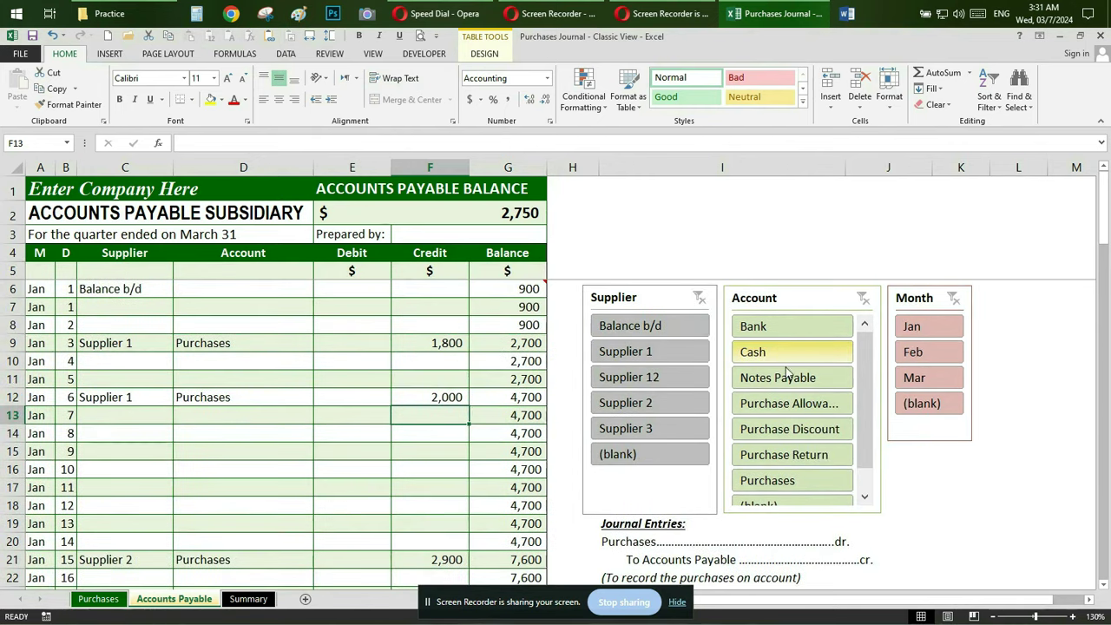
{"action": "left_click", "coordinate": [795, 330]}
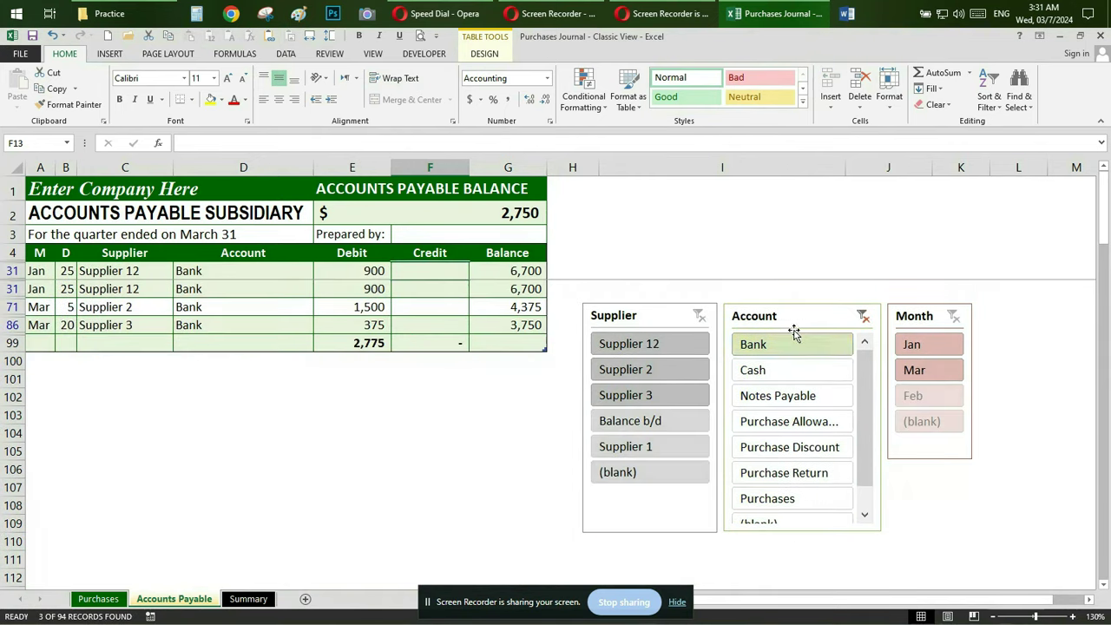
{"action": "left_click", "coordinate": [790, 372]}
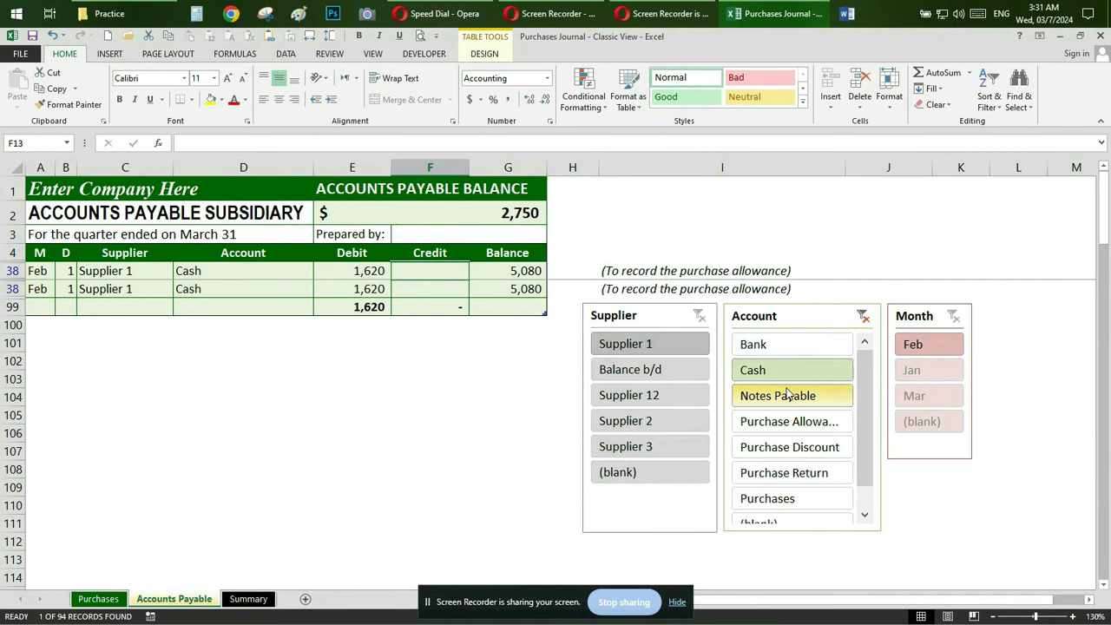
{"action": "left_click", "coordinate": [788, 396]}
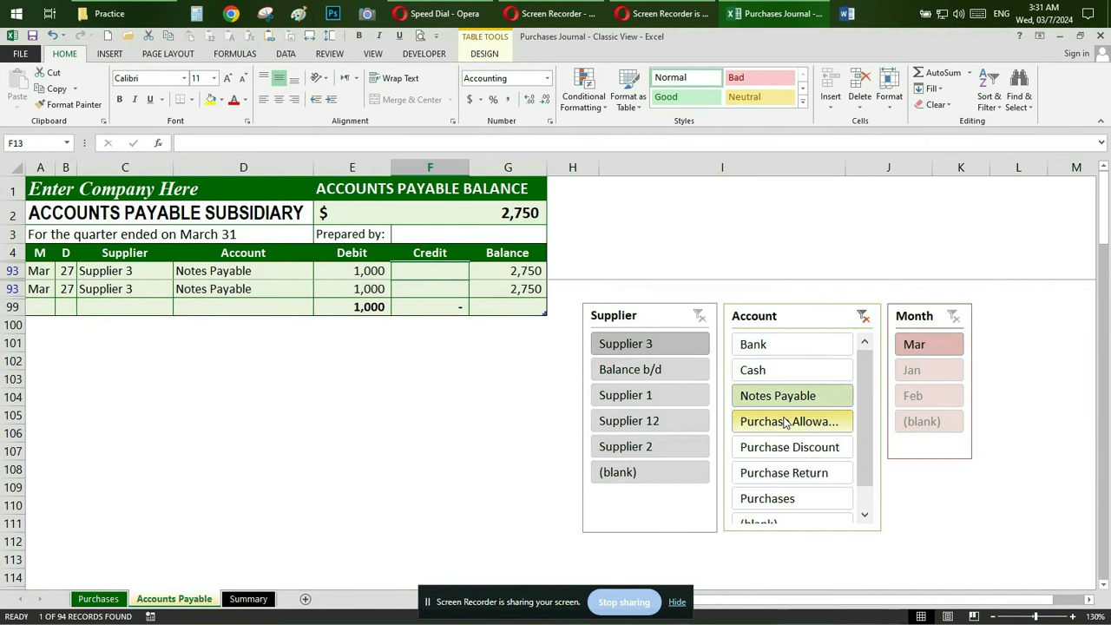
{"action": "left_click", "coordinate": [786, 423]}
{"action": "left_click", "coordinate": [787, 447]}
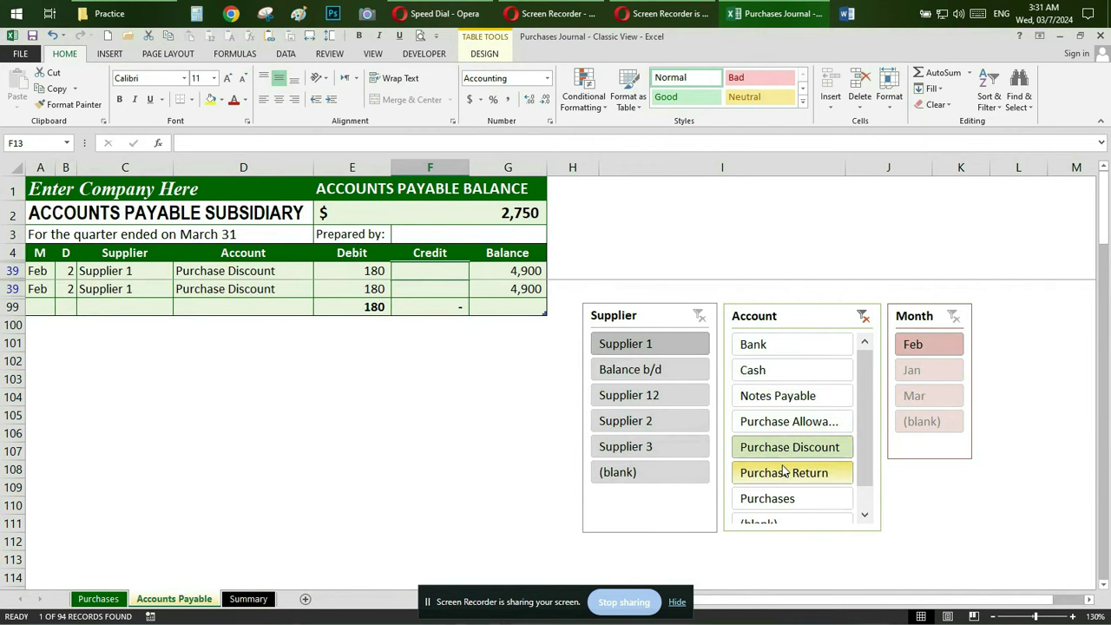
{"action": "left_click", "coordinate": [862, 316]}
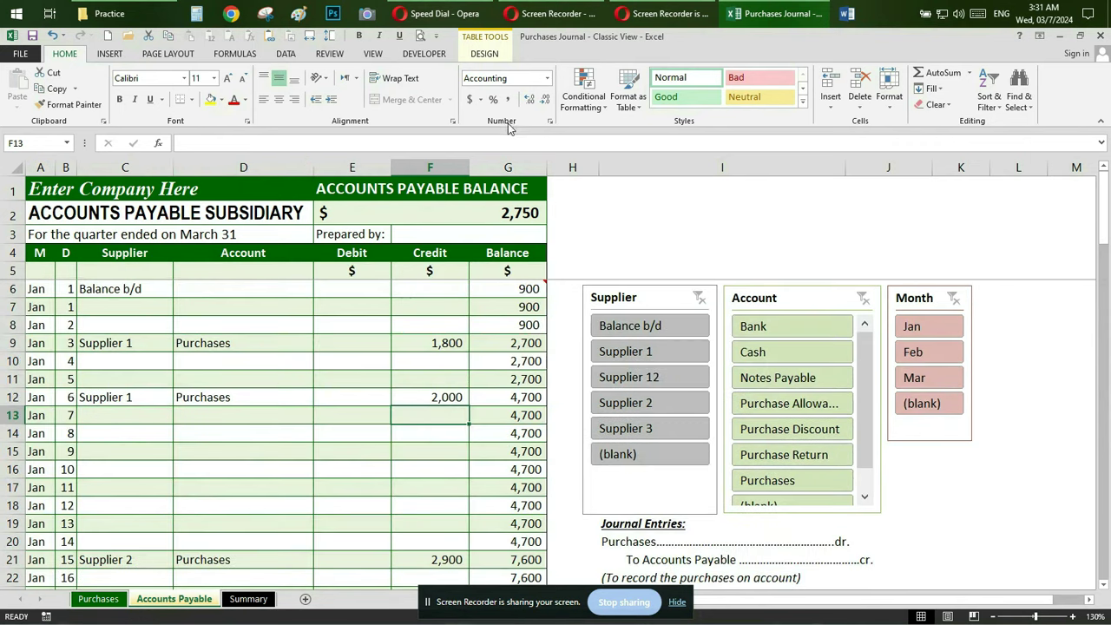
Refresh the Summary sheet's payables pivot table with the new entries.
{"action": "left_click", "coordinate": [252, 598]}
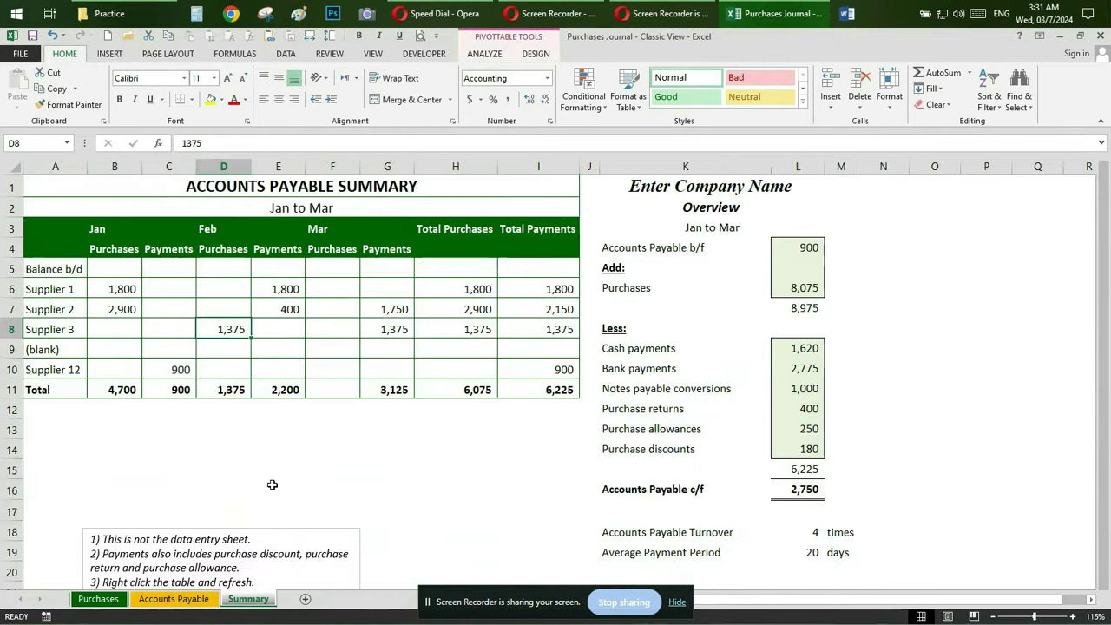
{"action": "left_click", "coordinate": [293, 304]}
{"action": "right_click", "coordinate": [293, 305]}
{"action": "left_click", "coordinate": [339, 368]}
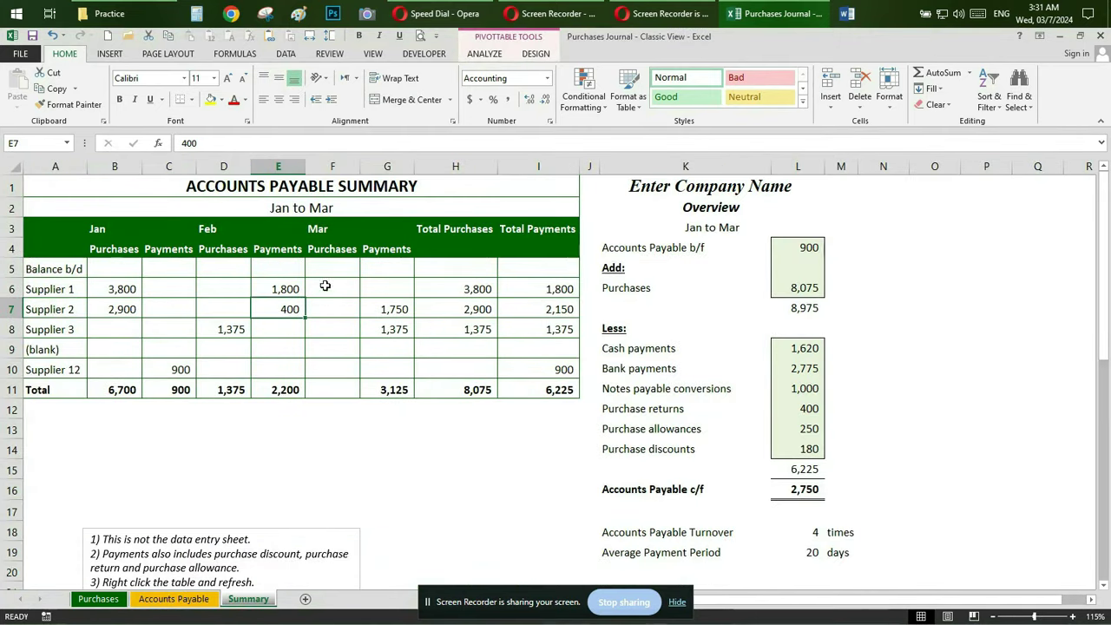
{"action": "left_click", "coordinate": [304, 211]}
Review the summary, including the 2,750 payables carried forward, then close the Classic View workbook.
{"action": "scroll", "coordinate": [304, 325], "scroll_direction": "down", "scroll_amount": 2}
{"action": "scroll", "coordinate": [305, 330], "scroll_direction": "down", "scroll_amount": 1}
{"action": "scroll", "coordinate": [304, 330], "scroll_direction": "up", "scroll_amount": 2}
{"action": "scroll", "coordinate": [306, 331], "scroll_direction": "up", "scroll_amount": 1}
{"action": "left_click", "coordinate": [326, 311]}
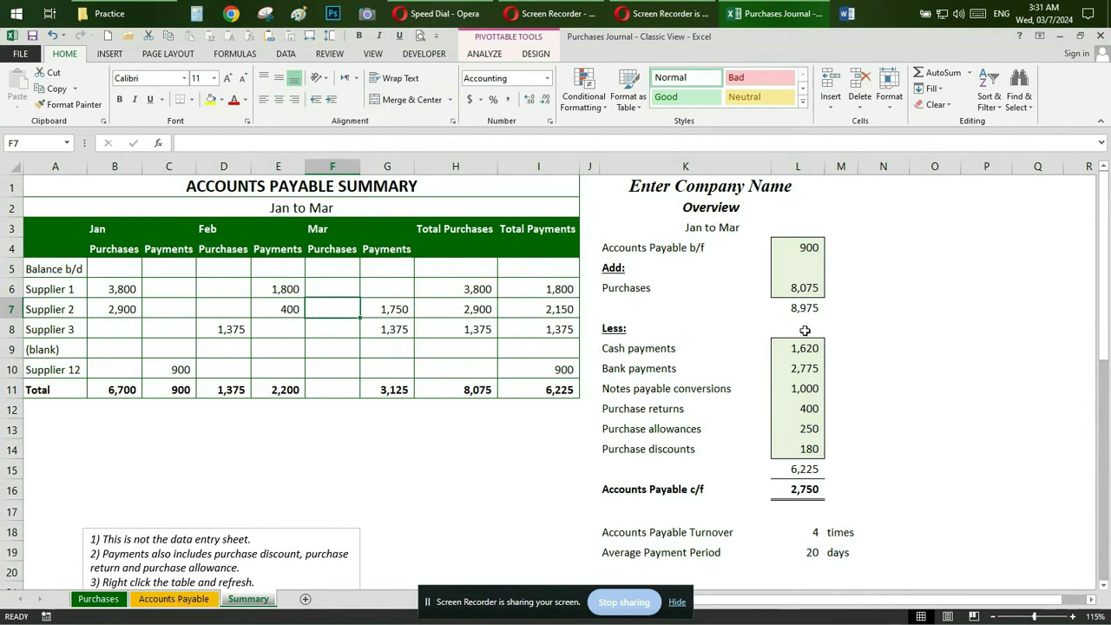
{"action": "left_click", "coordinate": [808, 491]}
{"action": "scroll", "coordinate": [883, 460], "scroll_direction": "down", "scroll_amount": 2}
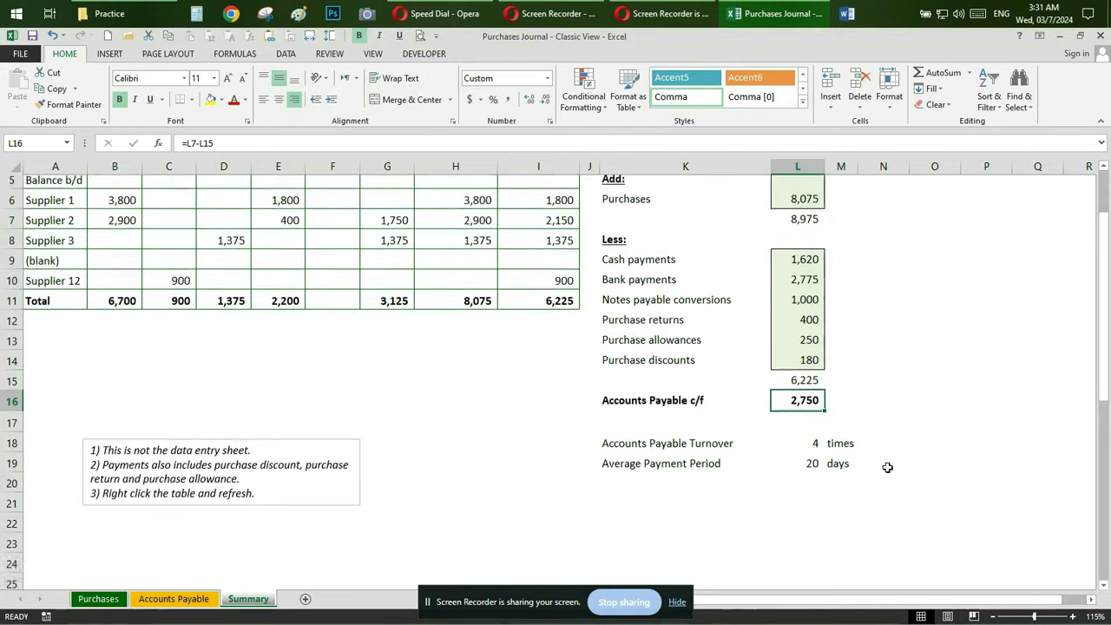
{"action": "left_click", "coordinate": [845, 412]}
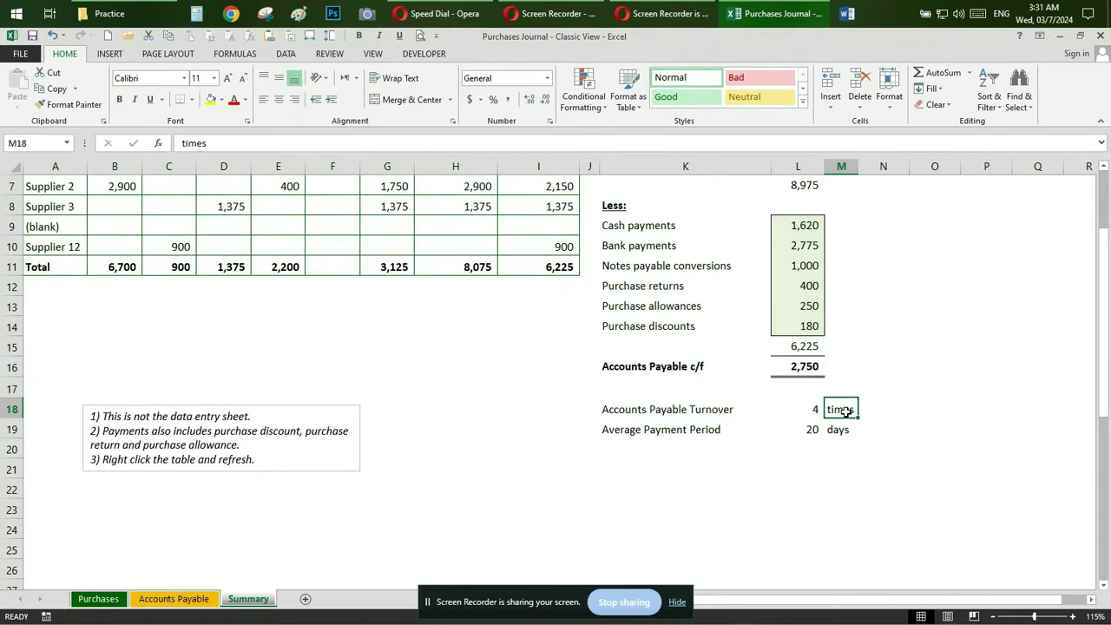
{"action": "scroll", "coordinate": [792, 403], "scroll_direction": "up", "scroll_amount": 2}
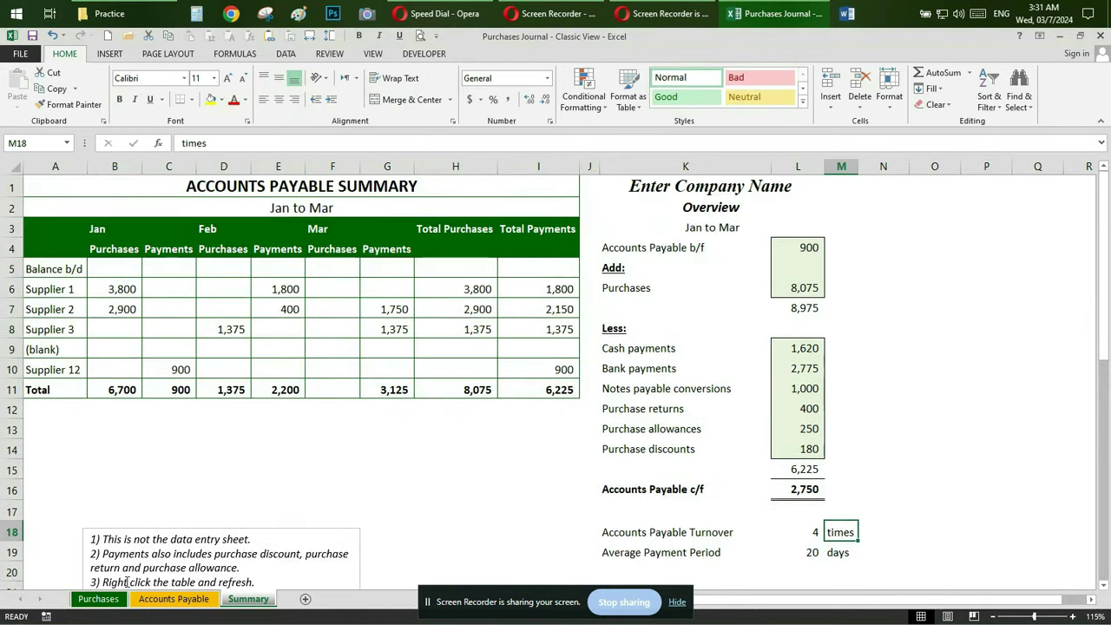
{"action": "left_click", "coordinate": [99, 599]}
{"action": "left_click", "coordinate": [1100, 37]}
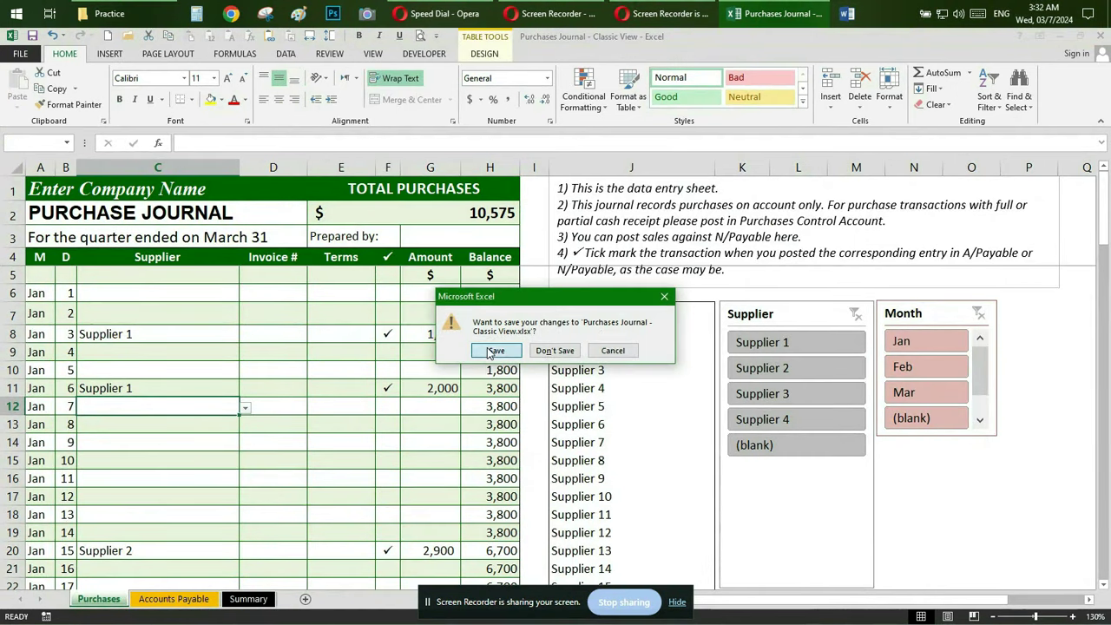
Save the Classic View workbook and bring up the Modern View purchase journal.
{"action": "left_click", "coordinate": [493, 351]}
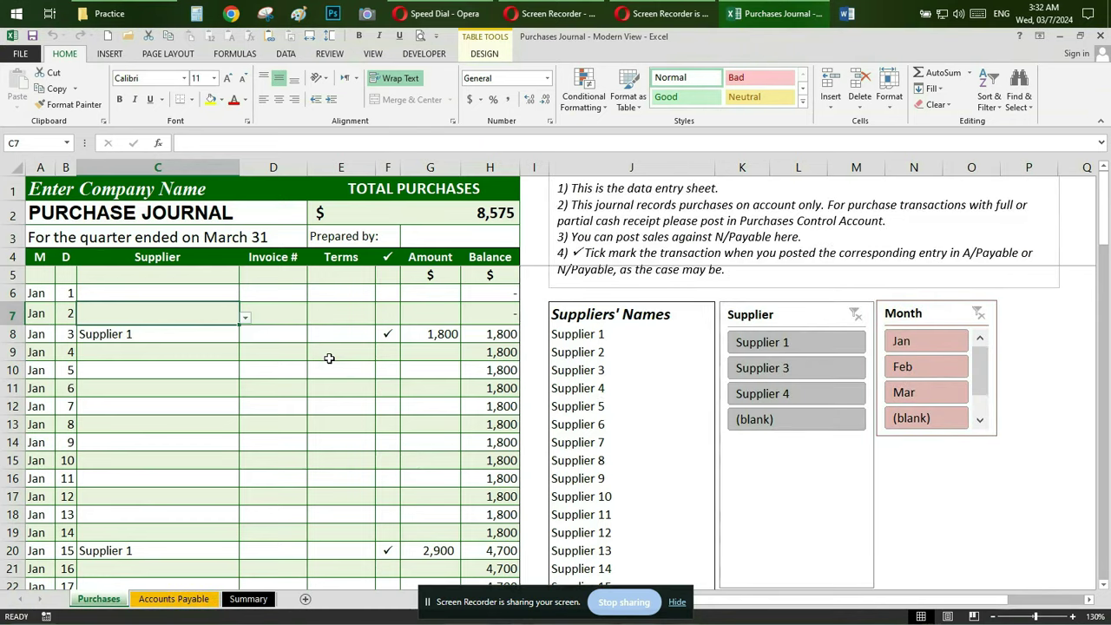
{"action": "scroll", "coordinate": [329, 358], "scroll_direction": "down", "scroll_amount": 1}
{"action": "scroll", "coordinate": [329, 358], "scroll_direction": "down", "scroll_amount": 1}
{"action": "scroll", "coordinate": [329, 358], "scroll_direction": "down", "scroll_amount": 1}
{"action": "scroll", "coordinate": [329, 358], "scroll_direction": "up", "scroll_amount": 2}
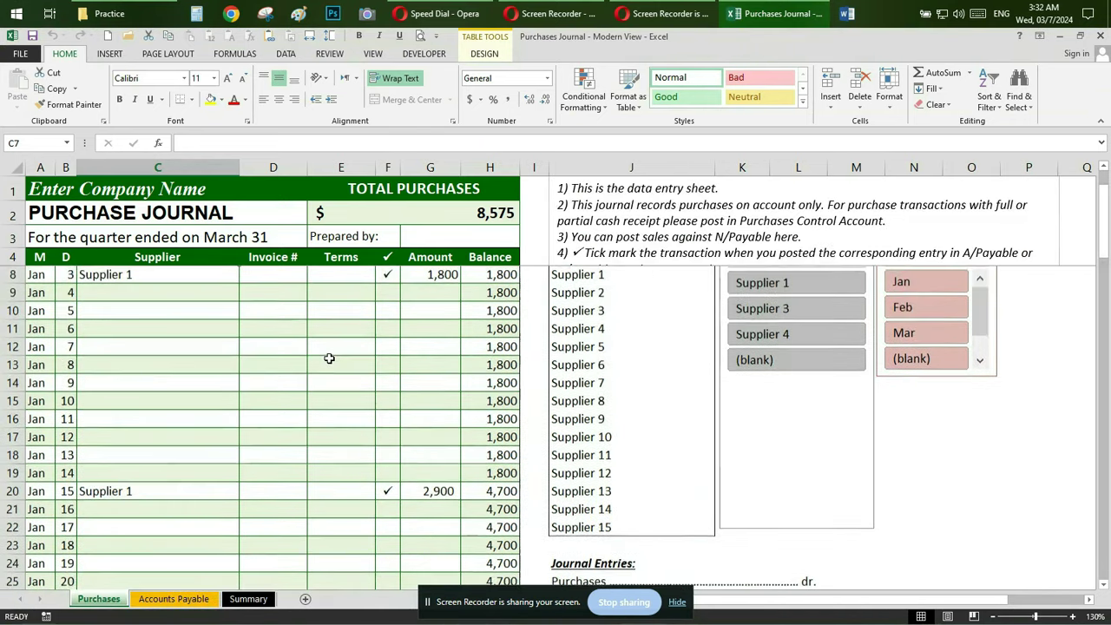
Enter Supplier 1 and a 2,000 amount on the Jan 6 journal row.
{"action": "left_click", "coordinate": [198, 331]}
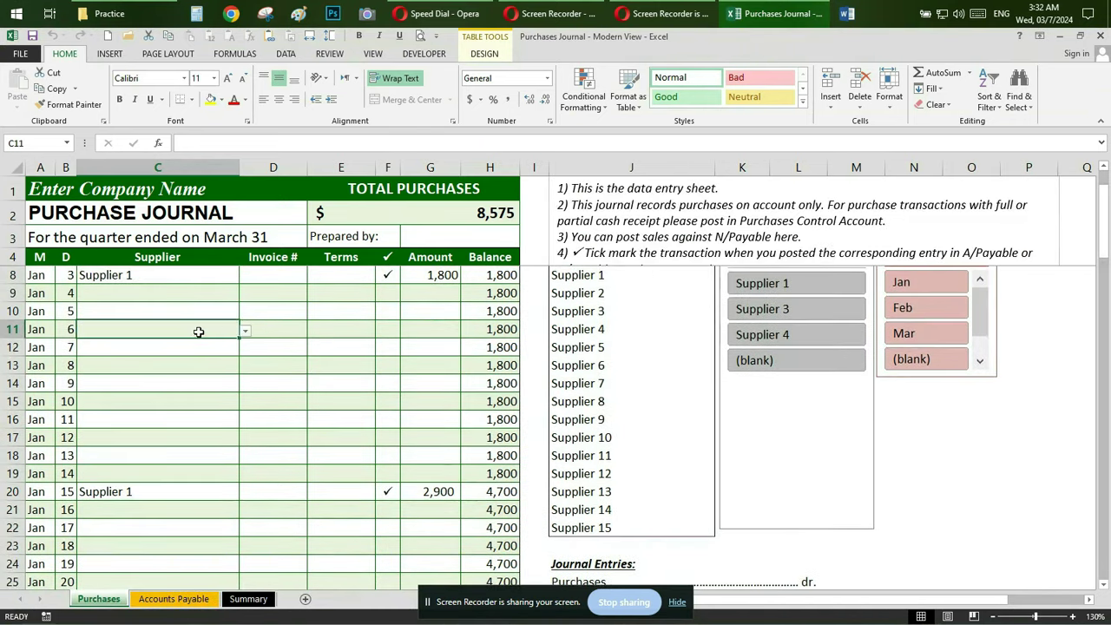
{"action": "left_click", "coordinate": [246, 332]}
{"action": "left_click", "coordinate": [228, 345]}
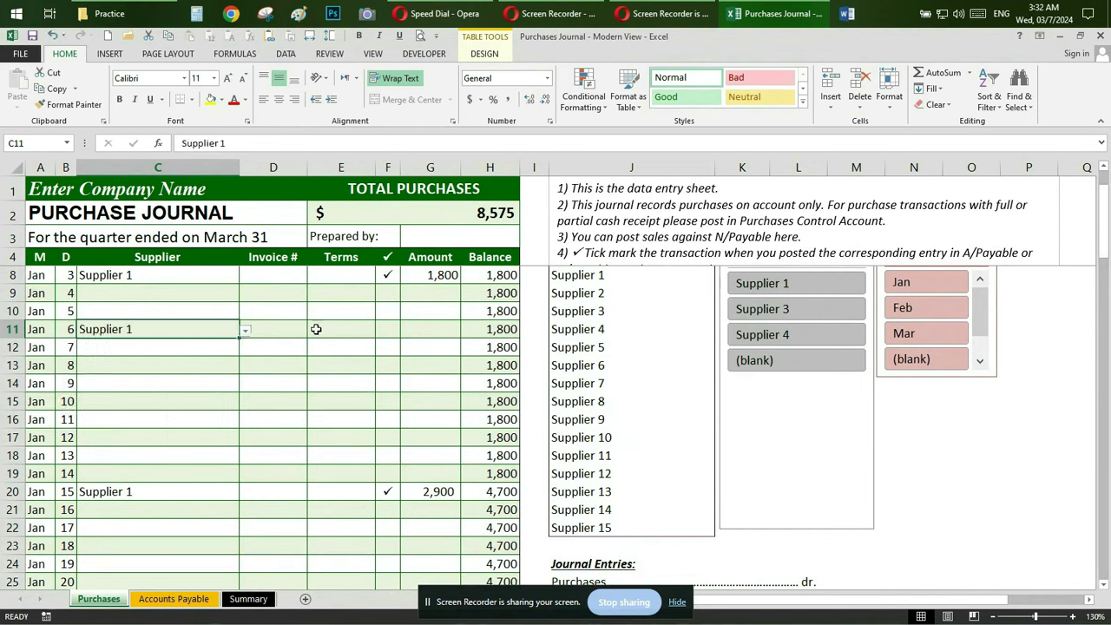
{"action": "left_click", "coordinate": [425, 328]}
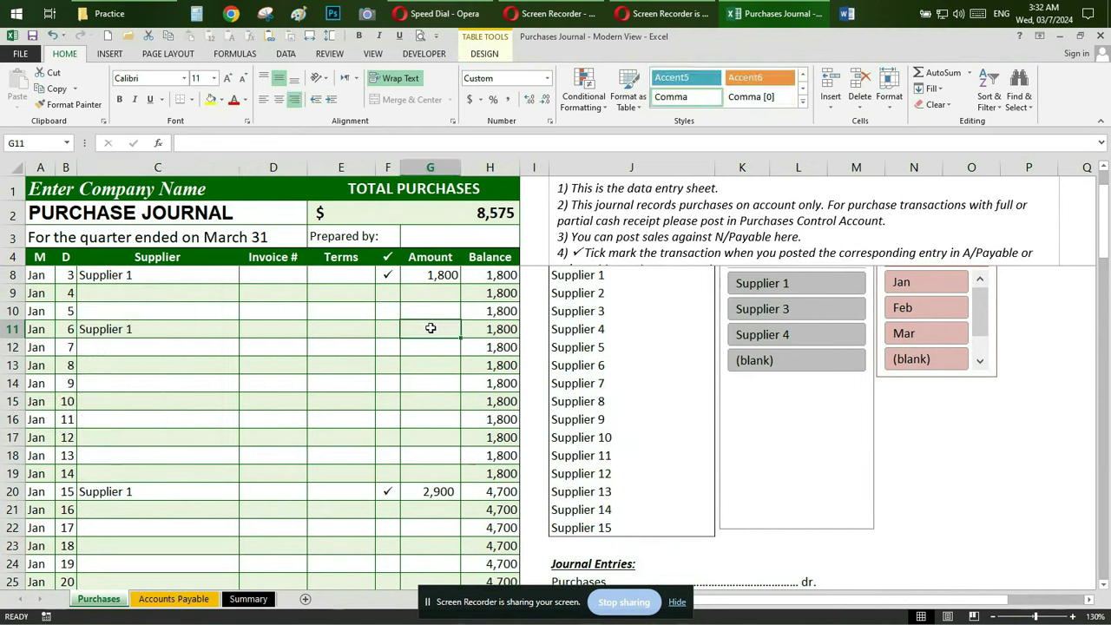
{"action": "type", "text": "2,0"}
{"action": "type", "text": "000"}
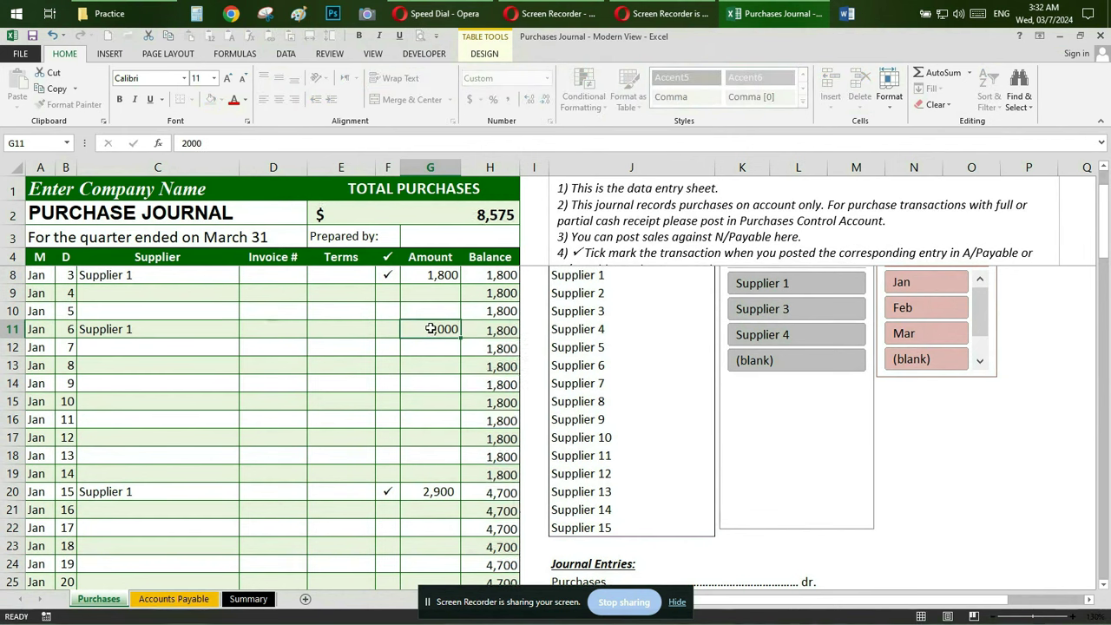
{"action": "key", "text": "Return"}
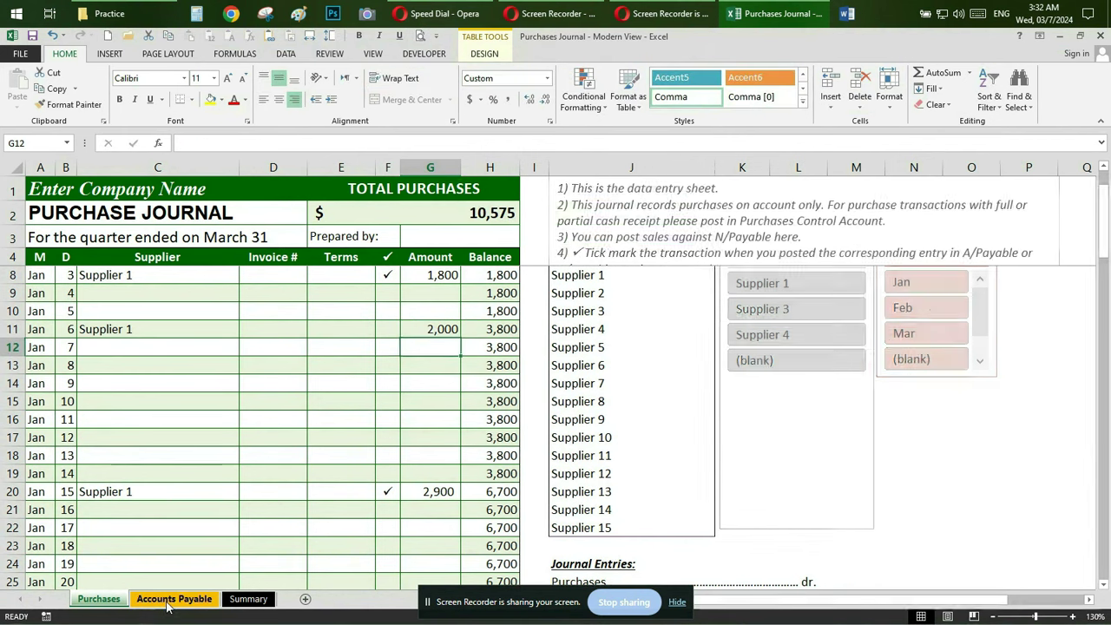
Enter Supplier 1 in C13 and a 2,000 credit in J13 of the Accounts Payable ledger.
{"action": "left_click", "coordinate": [165, 602]}
{"action": "left_click", "coordinate": [139, 416]}
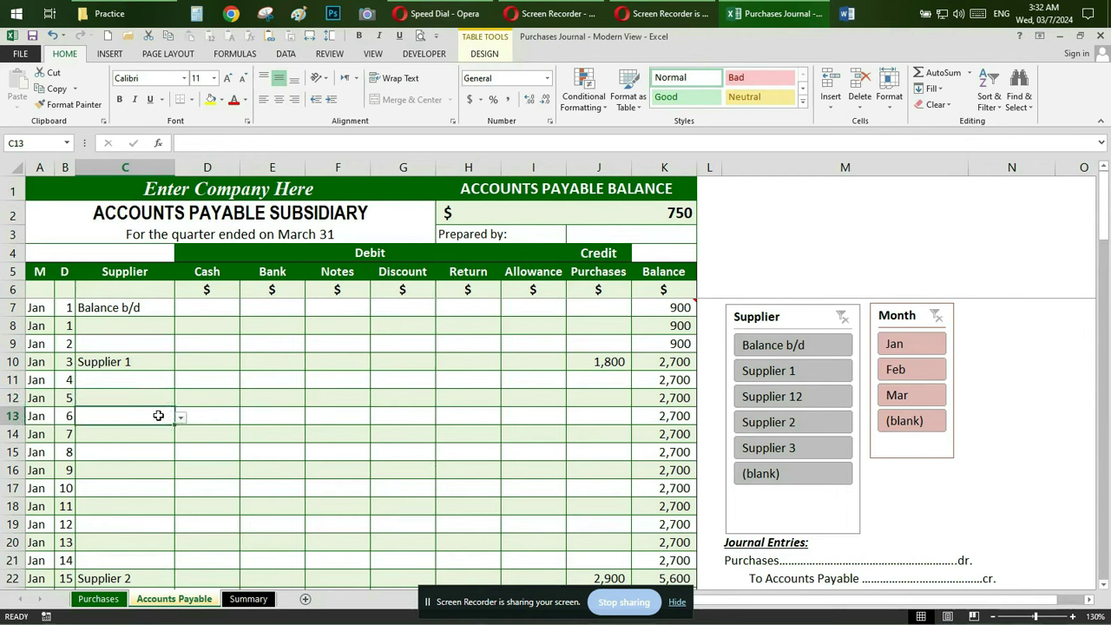
{"action": "left_click", "coordinate": [180, 417]}
{"action": "left_click", "coordinate": [160, 432]}
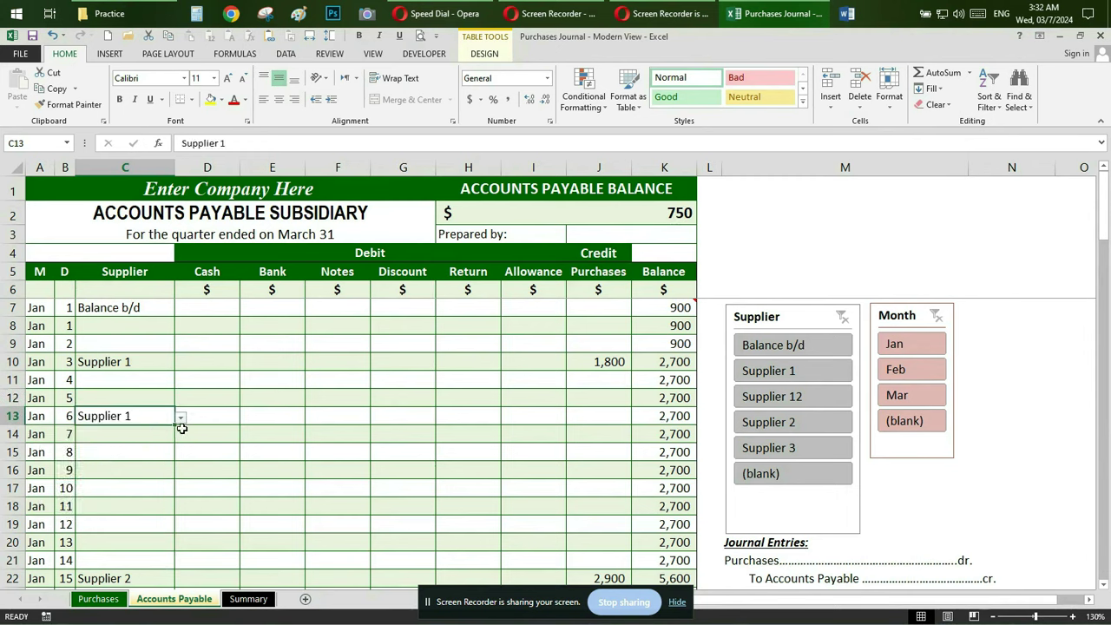
{"action": "left_click", "coordinate": [607, 418]}
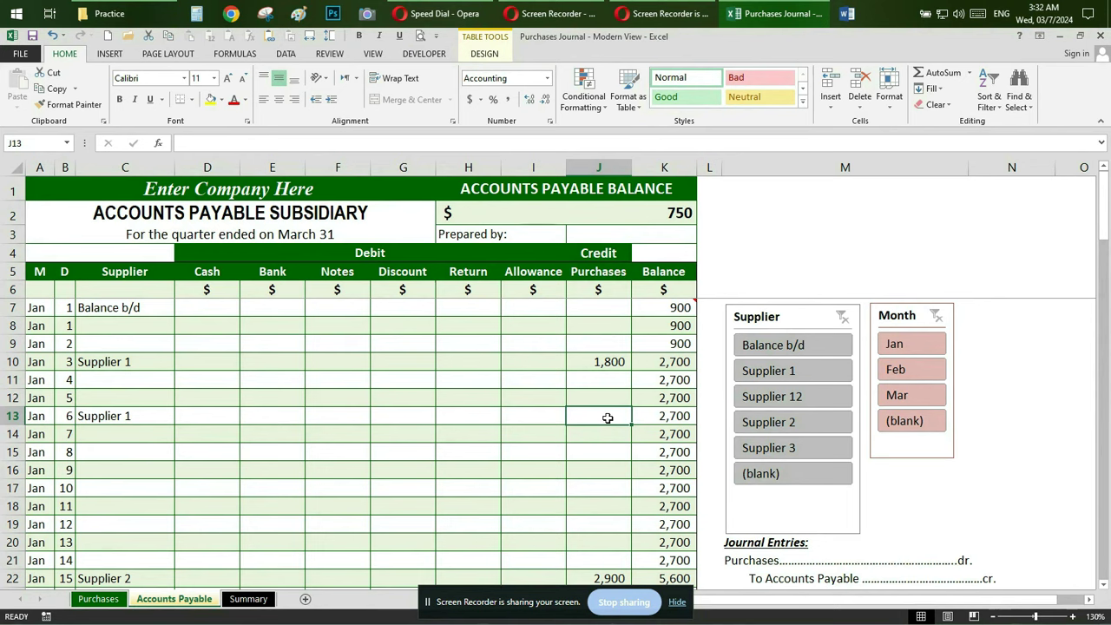
{"action": "type", "text": "2000"}
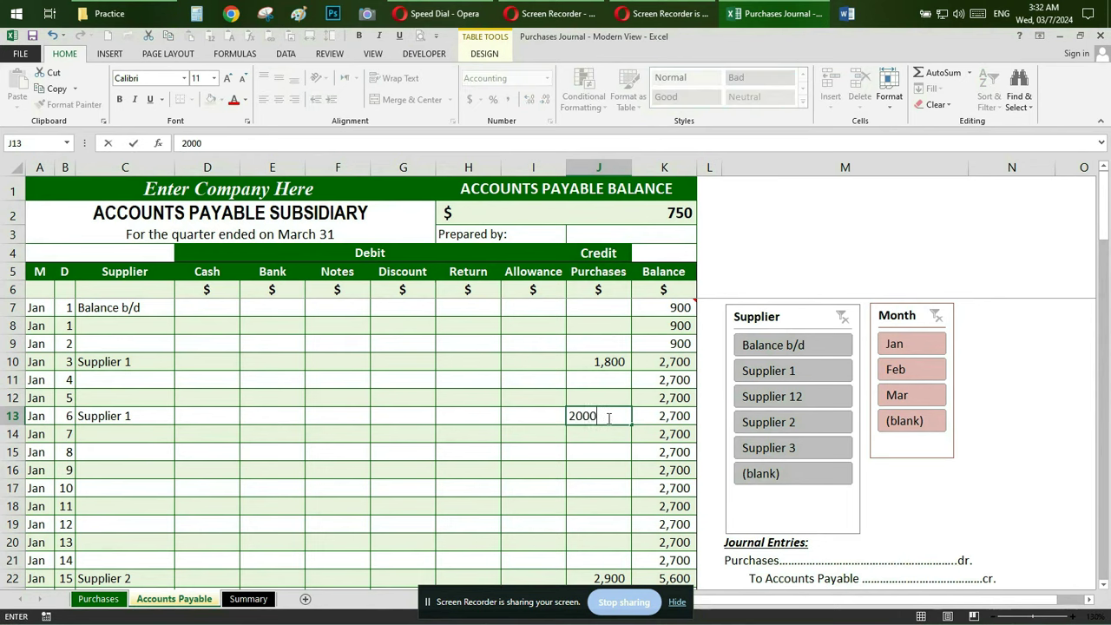
{"action": "key", "text": "Return"}
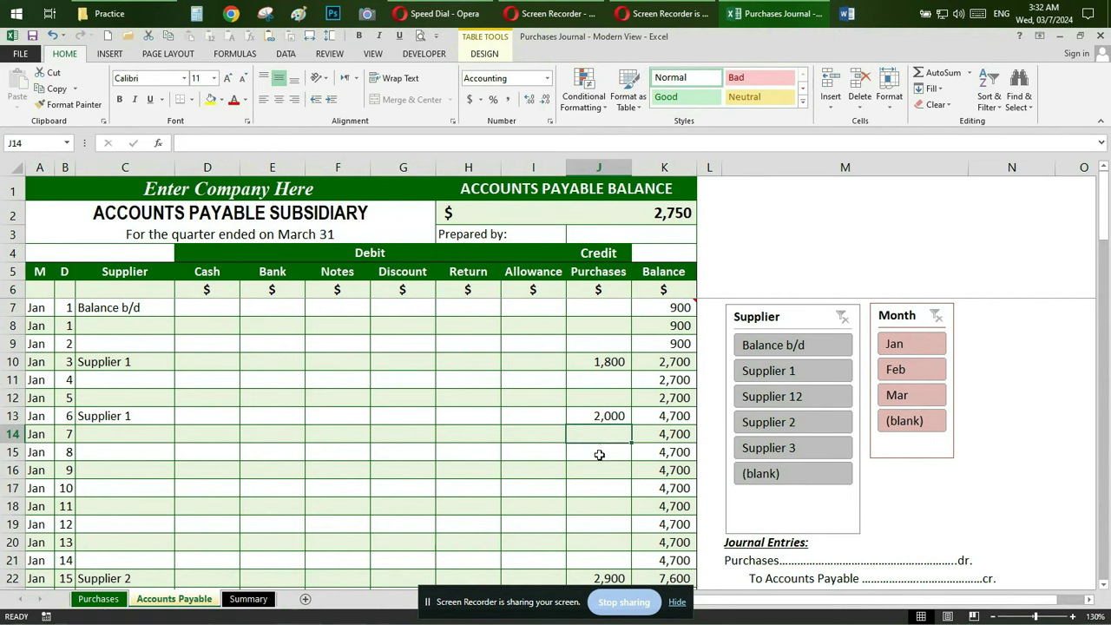
{"action": "left_click", "coordinate": [101, 599]}
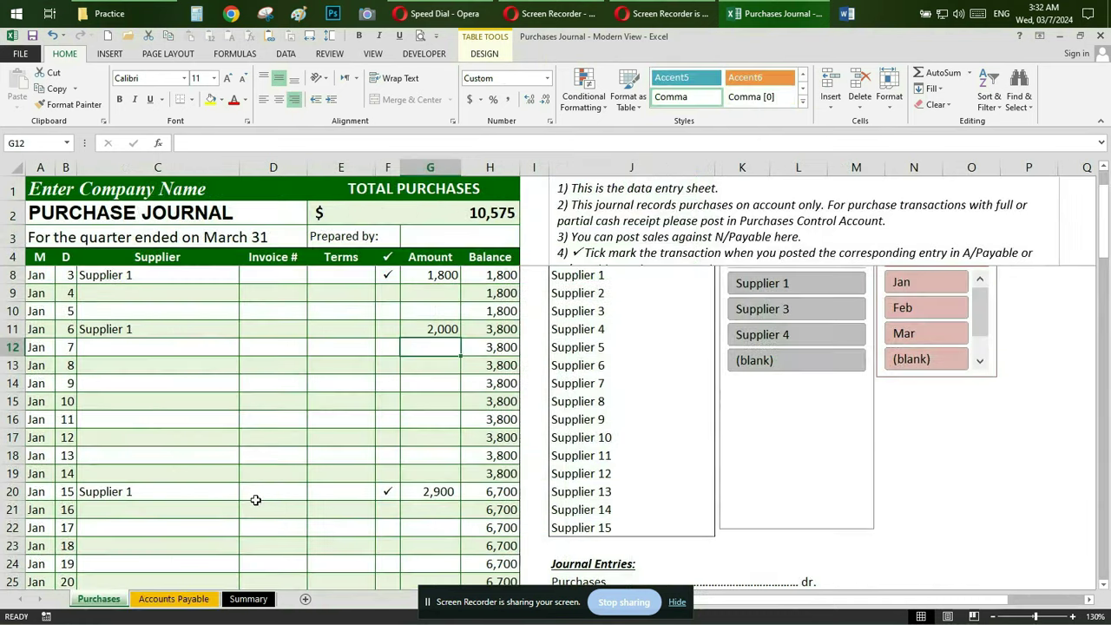
Put a posted tick in F11 for the Jan 6 Supplier 1 purchase.
{"action": "left_click", "coordinate": [389, 328]}
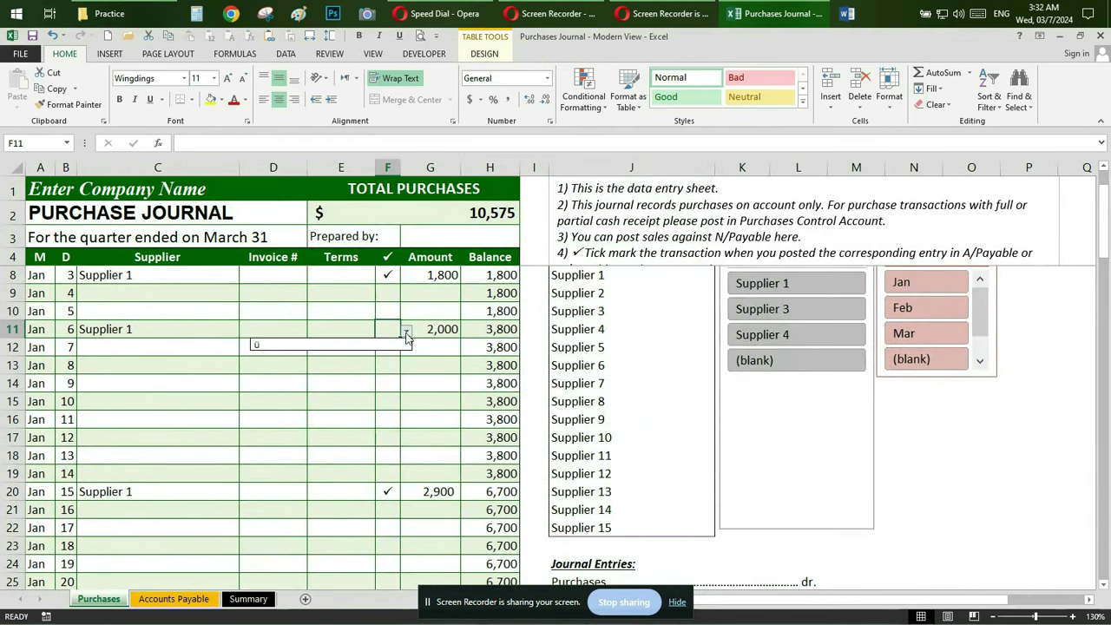
{"action": "left_click", "coordinate": [188, 381]}
{"action": "scroll", "coordinate": [190, 382], "scroll_direction": "up", "scroll_amount": 1}
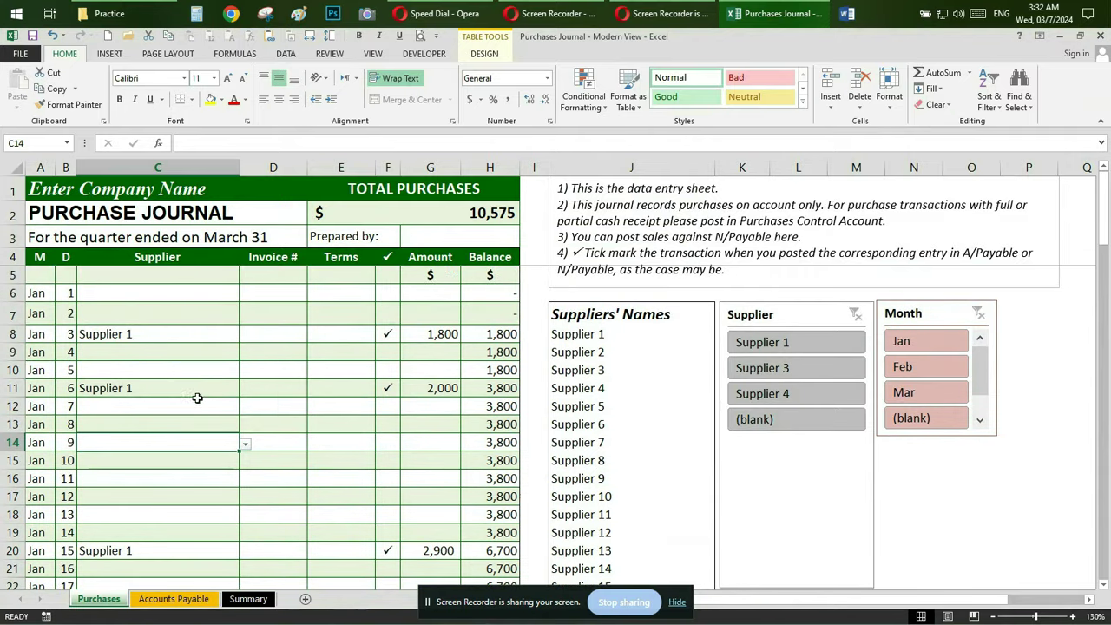
{"action": "left_click", "coordinate": [184, 607]}
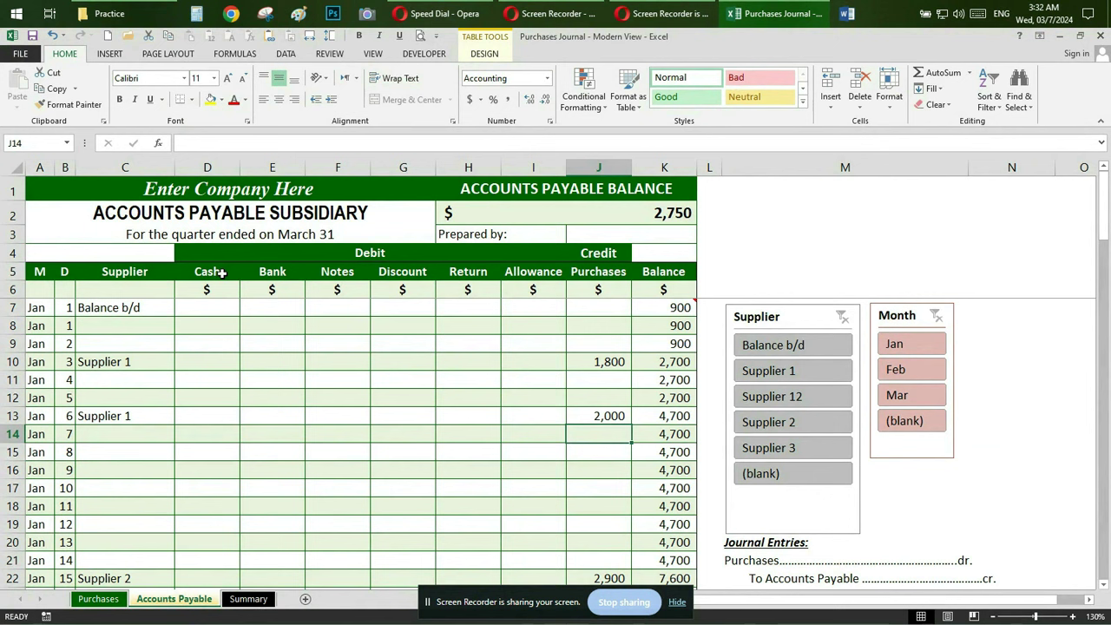
{"action": "left_click", "coordinate": [222, 273]}
Review the ledger's Bank, Notes, Discount, Return and Allowance column headings.
{"action": "left_click", "coordinate": [278, 273]}
{"action": "left_click", "coordinate": [330, 274]}
{"action": "left_click", "coordinate": [382, 275]}
{"action": "left_click", "coordinate": [465, 273]}
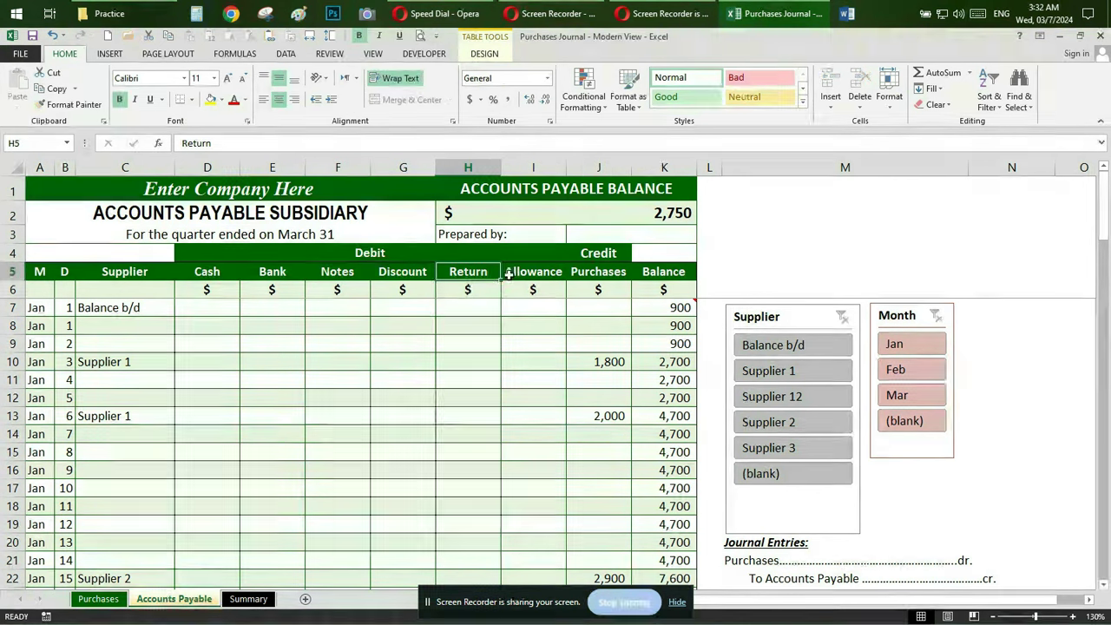
{"action": "left_click", "coordinate": [545, 275]}
{"action": "scroll", "coordinate": [491, 424], "scroll_direction": "down", "scroll_amount": 7}
{"action": "scroll", "coordinate": [490, 424], "scroll_direction": "down", "scroll_amount": 6}
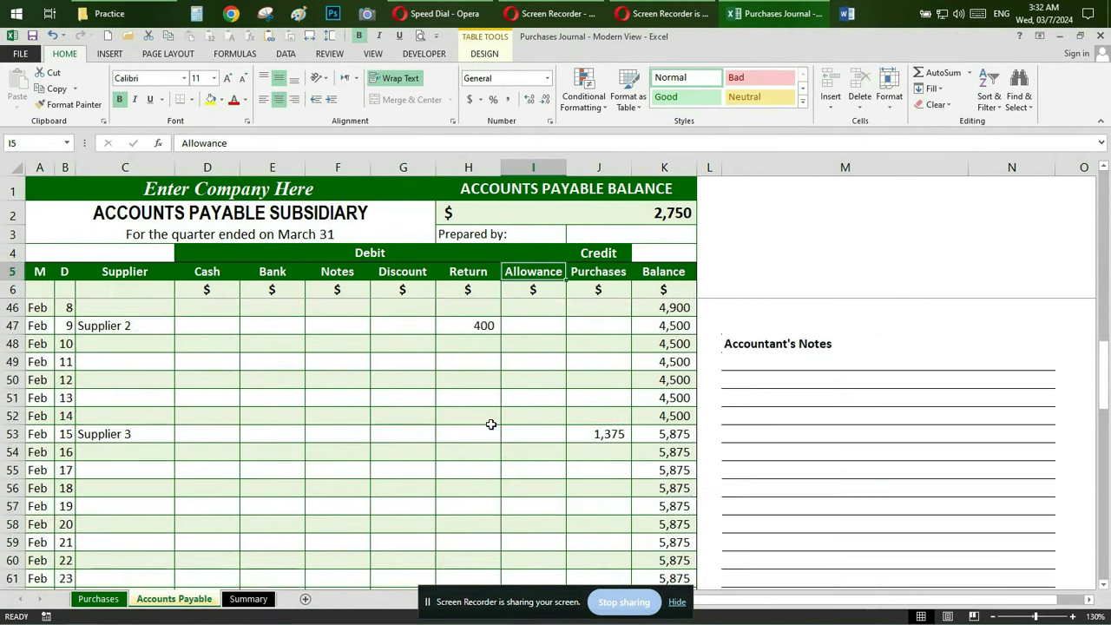
{"action": "scroll", "coordinate": [490, 424], "scroll_direction": "down", "scroll_amount": 5}
{"action": "scroll", "coordinate": [491, 424], "scroll_direction": "down", "scroll_amount": 4}
{"action": "scroll", "coordinate": [490, 424], "scroll_direction": "up", "scroll_amount": 7}
{"action": "scroll", "coordinate": [491, 424], "scroll_direction": "up", "scroll_amount": 9}
{"action": "scroll", "coordinate": [491, 424], "scroll_direction": "up", "scroll_amount": 6}
Filter the Accounts Payable ledger by Supplier 1, 12, 2 and 3 in turn, then clear it.
{"action": "left_click", "coordinate": [757, 380]}
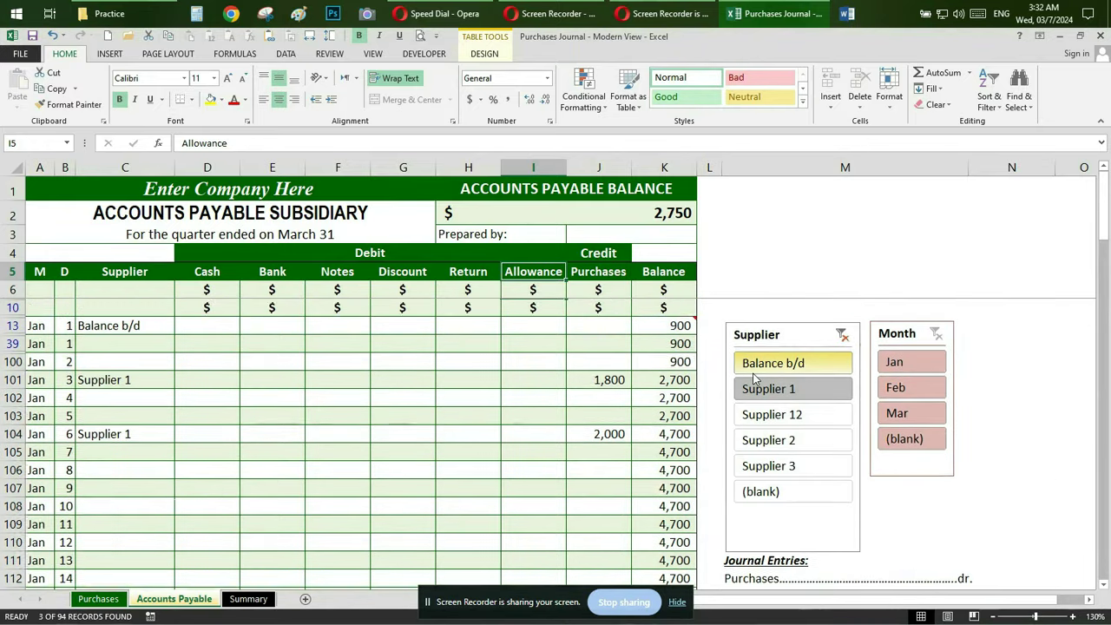
{"action": "left_click", "coordinate": [777, 418]}
{"action": "left_click", "coordinate": [776, 441]}
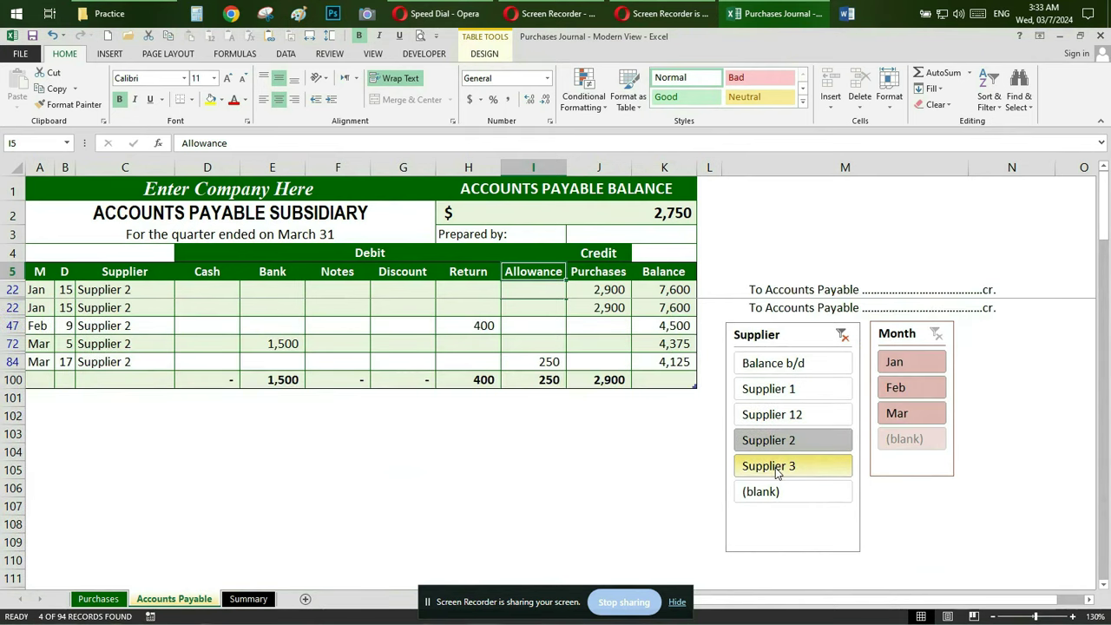
{"action": "left_click", "coordinate": [777, 469]}
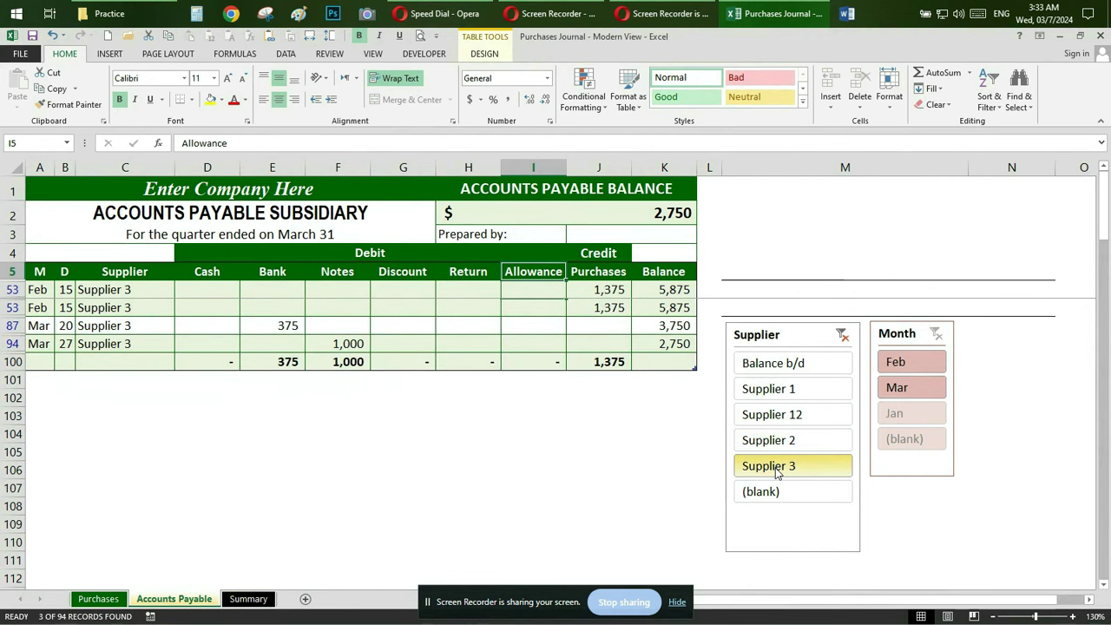
{"action": "left_click", "coordinate": [842, 335]}
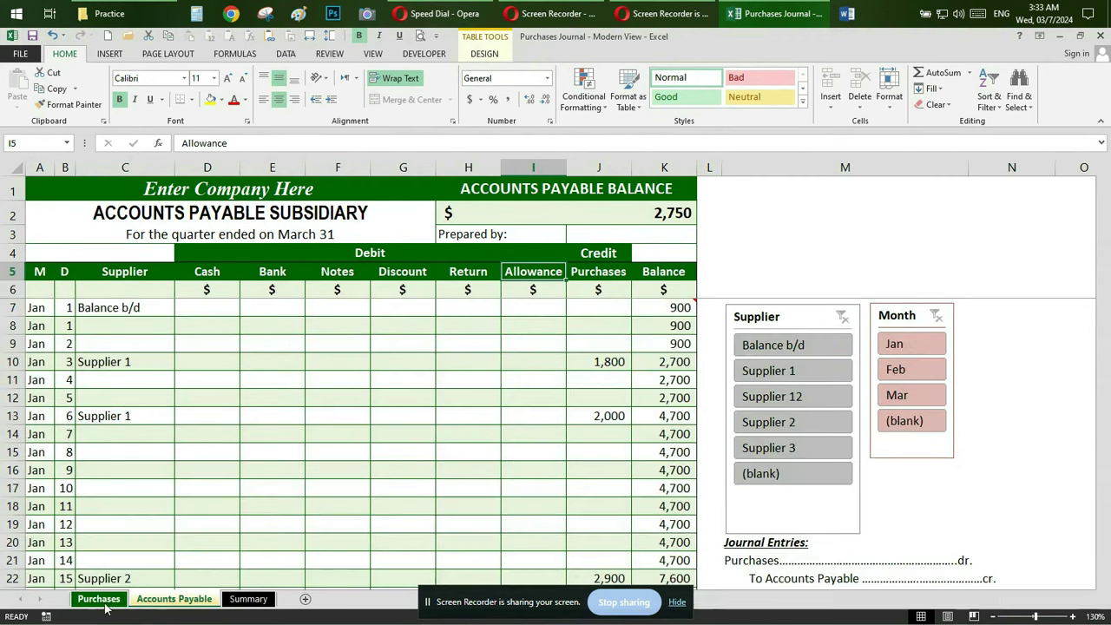
Filter the purchase journal by Supplier 1, 3 and 4 in turn, then clear the filter.
{"action": "left_click", "coordinate": [104, 603]}
{"action": "left_click", "coordinate": [763, 347]}
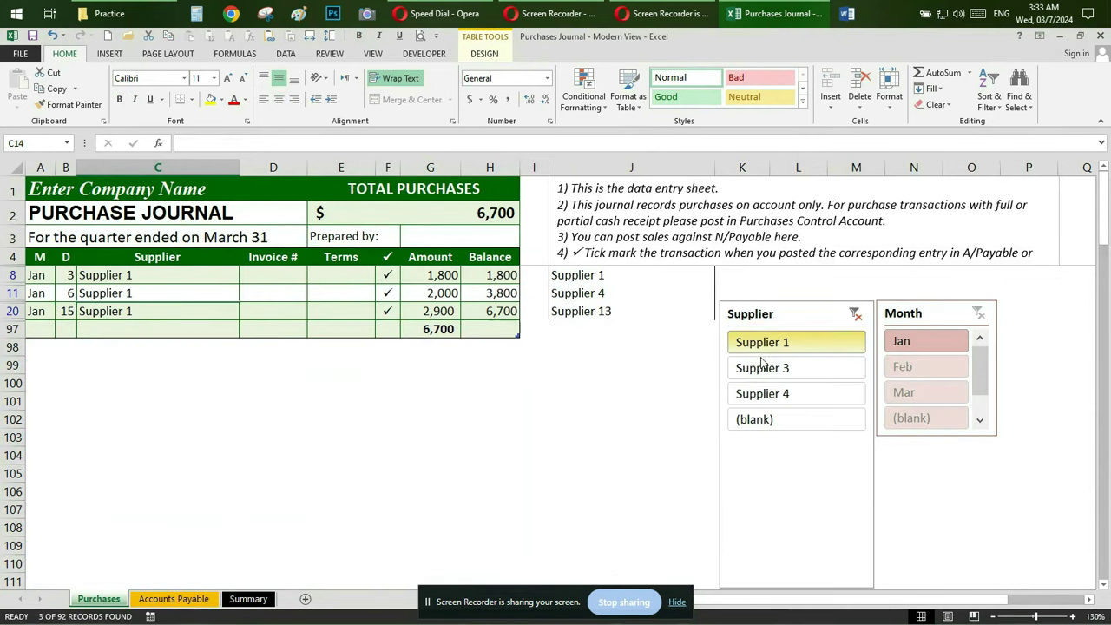
{"action": "left_click", "coordinate": [764, 367]}
{"action": "left_click", "coordinate": [776, 393]}
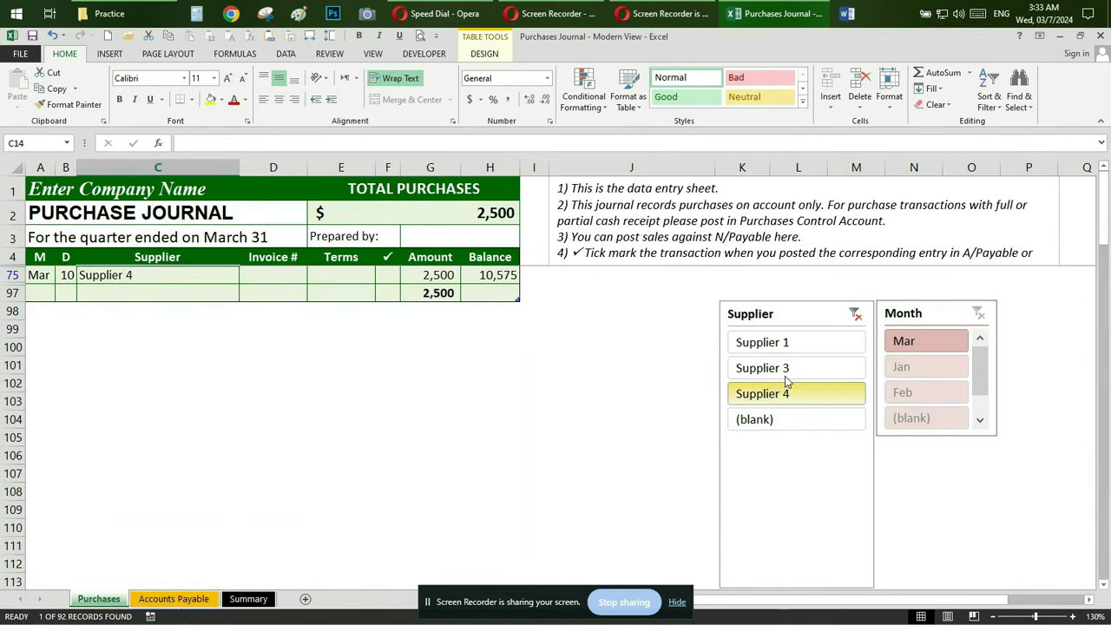
{"action": "left_click", "coordinate": [855, 314]}
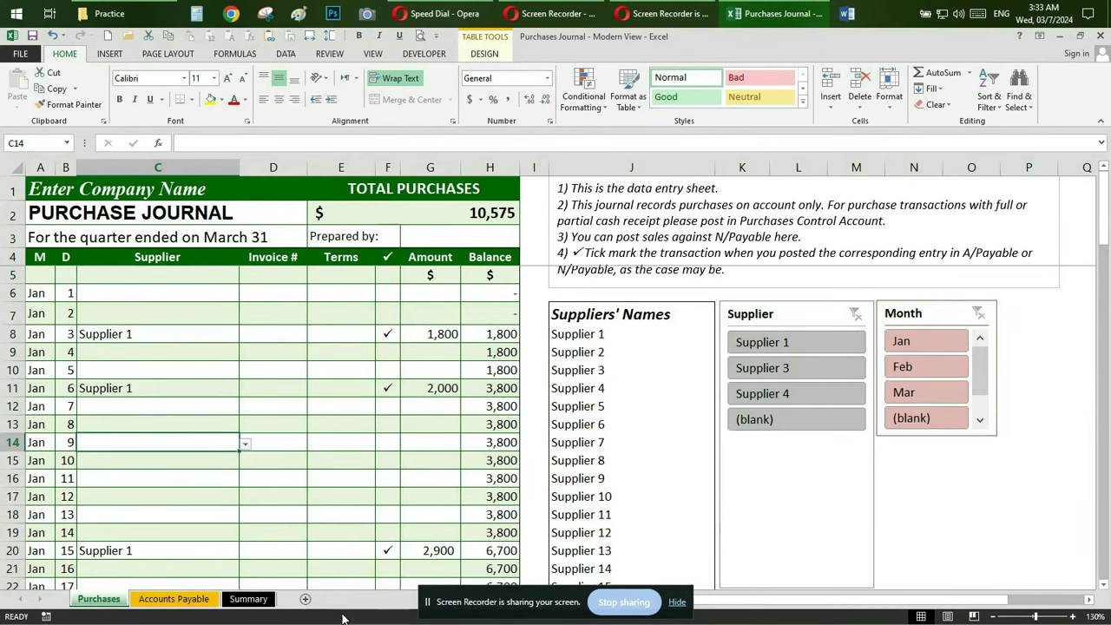
{"action": "left_click", "coordinate": [250, 599]}
{"action": "right_click", "coordinate": [287, 293]}
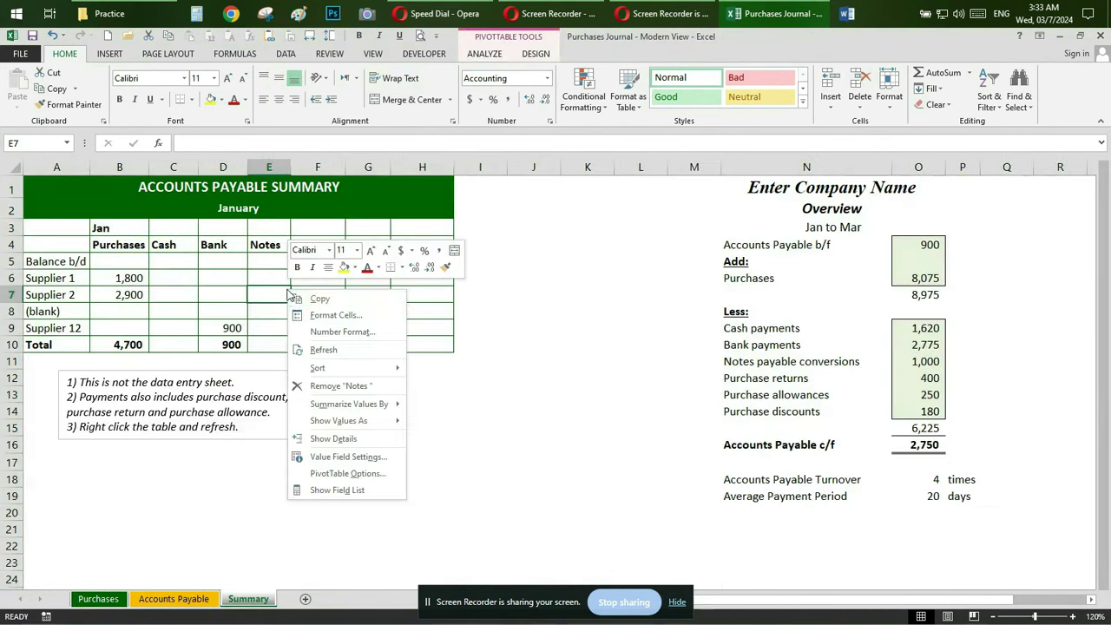
Refresh the payables pivot table so Supplier 1's January purchases show 3,800, and review it.
{"action": "left_click", "coordinate": [323, 349]}
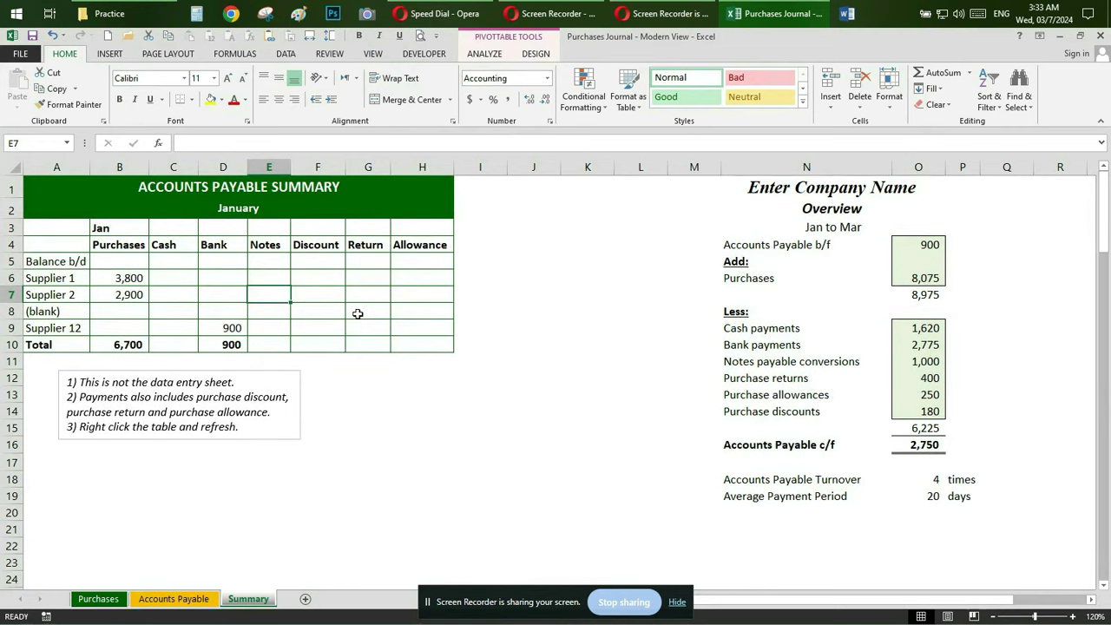
{"action": "scroll", "coordinate": [357, 314], "scroll_direction": "down", "scroll_amount": 1}
{"action": "scroll", "coordinate": [357, 313], "scroll_direction": "up", "scroll_amount": 1}
{"action": "scroll", "coordinate": [358, 313], "scroll_direction": "down", "scroll_amount": 6}
{"action": "scroll", "coordinate": [358, 314], "scroll_direction": "down", "scroll_amount": 1}
{"action": "scroll", "coordinate": [358, 313], "scroll_direction": "down", "scroll_amount": 2}
{"action": "scroll", "coordinate": [358, 313], "scroll_direction": "down", "scroll_amount": 2}
{"action": "scroll", "coordinate": [358, 314], "scroll_direction": "down", "scroll_amount": 6}
{"action": "scroll", "coordinate": [358, 313], "scroll_direction": "down", "scroll_amount": 4}
{"action": "scroll", "coordinate": [358, 313], "scroll_direction": "down", "scroll_amount": 10}
{"action": "scroll", "coordinate": [358, 313], "scroll_direction": "down", "scroll_amount": 3}
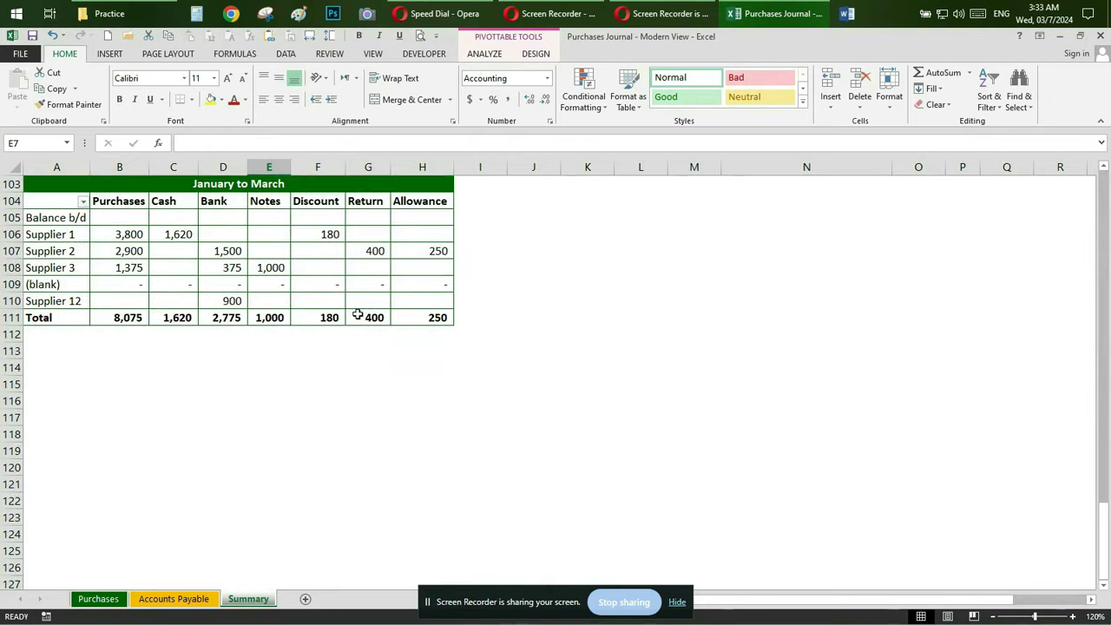
{"action": "scroll", "coordinate": [358, 313], "scroll_direction": "up", "scroll_amount": 6}
{"action": "scroll", "coordinate": [357, 313], "scroll_direction": "up", "scroll_amount": 6}
{"action": "scroll", "coordinate": [358, 313], "scroll_direction": "up", "scroll_amount": 13}
{"action": "scroll", "coordinate": [358, 314], "scroll_direction": "up", "scroll_amount": 6}
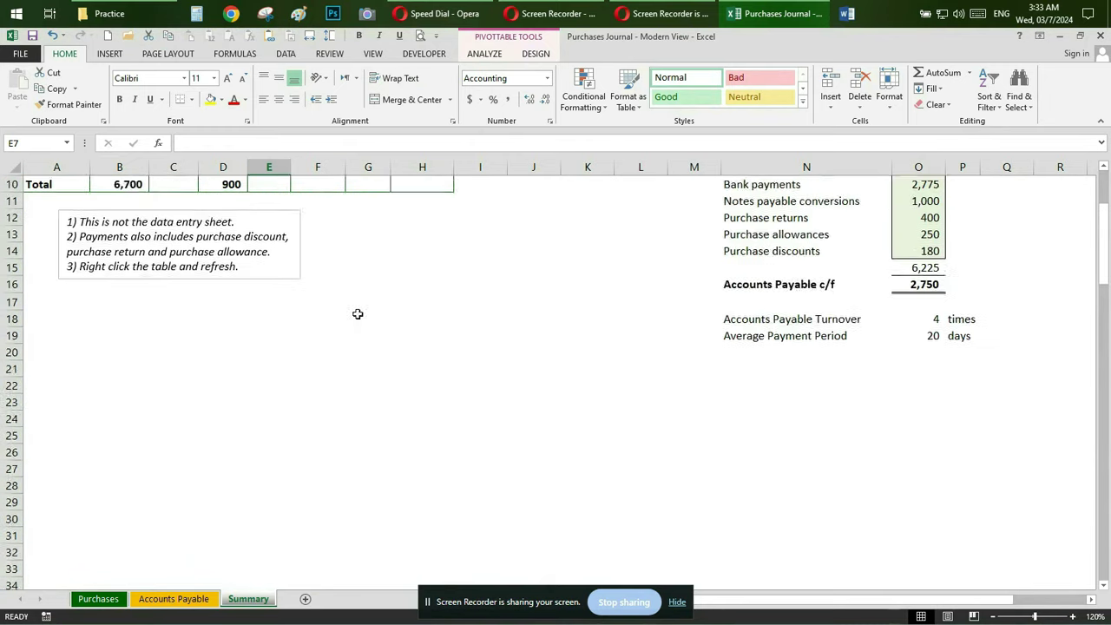
{"action": "scroll", "coordinate": [357, 314], "scroll_direction": "up", "scroll_amount": 3}
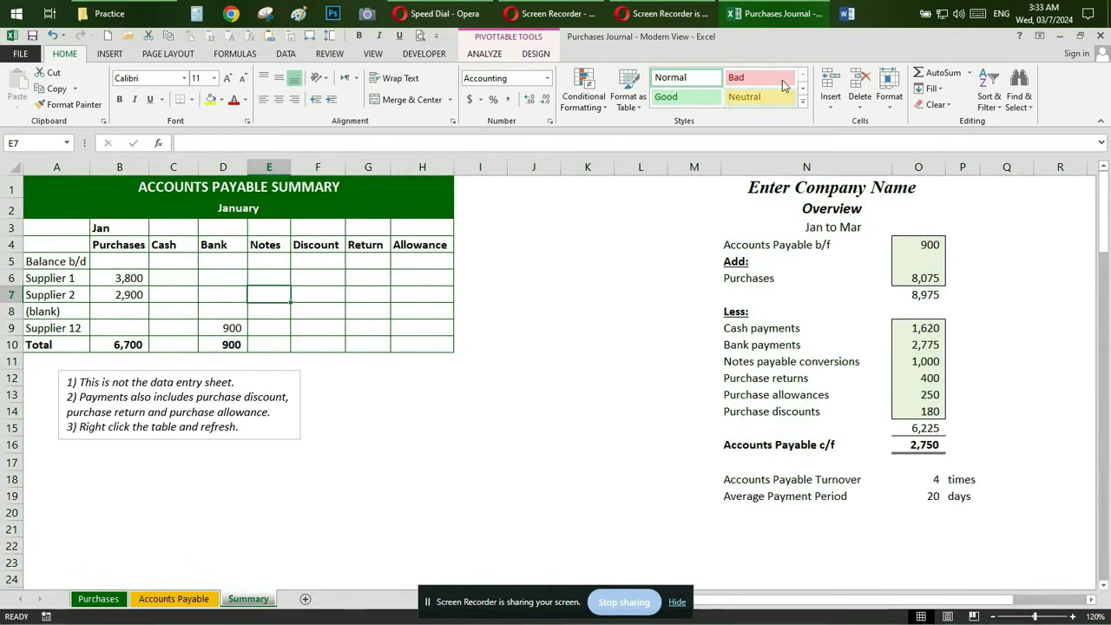
Save and close the Modern View journal, then open the Purchase Related Ledgers workbook.
{"action": "left_click", "coordinate": [1103, 41]}
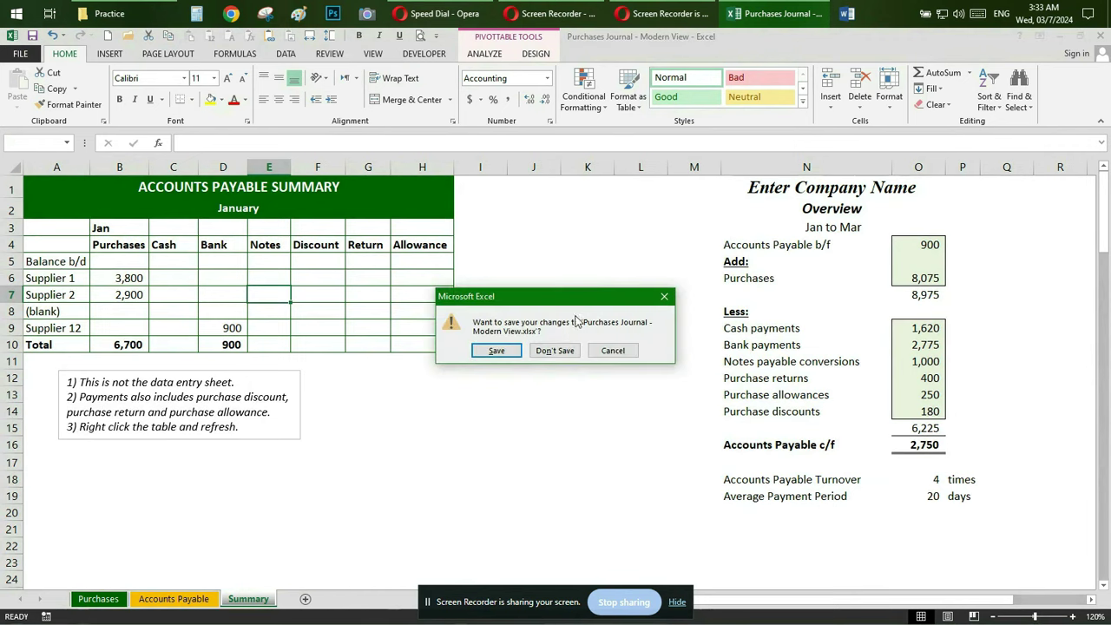
{"action": "left_click", "coordinate": [496, 351]}
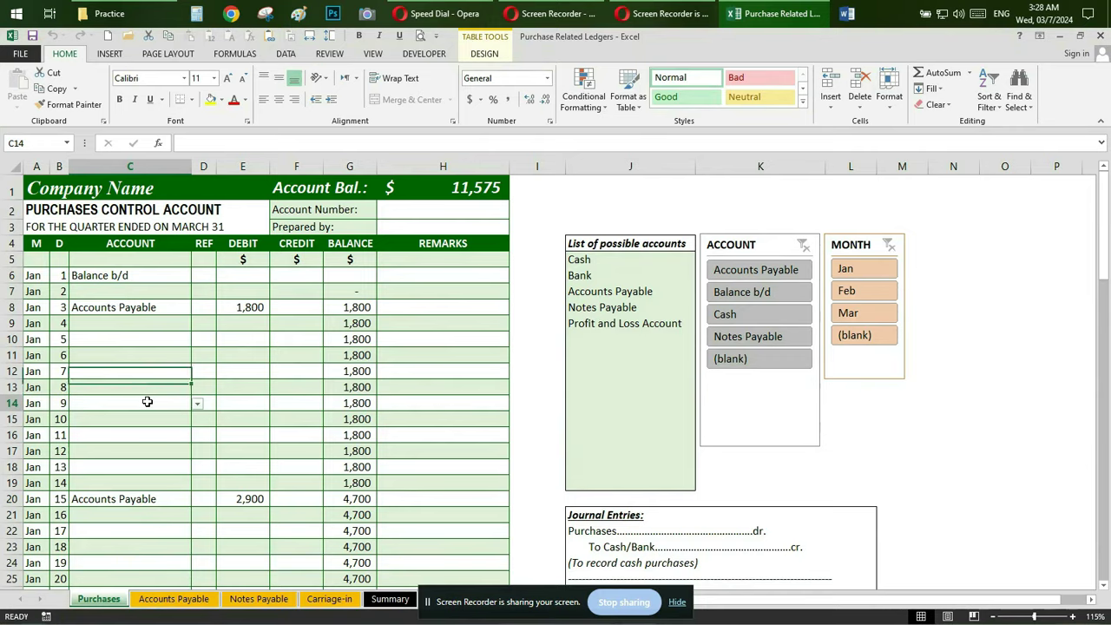
{"action": "left_click", "coordinate": [149, 403]}
{"action": "left_click", "coordinate": [197, 407]}
Set C14 to Accounts Payable and enter an 880 debit in E14 for Jan 9.
{"action": "left_click", "coordinate": [198, 431]}
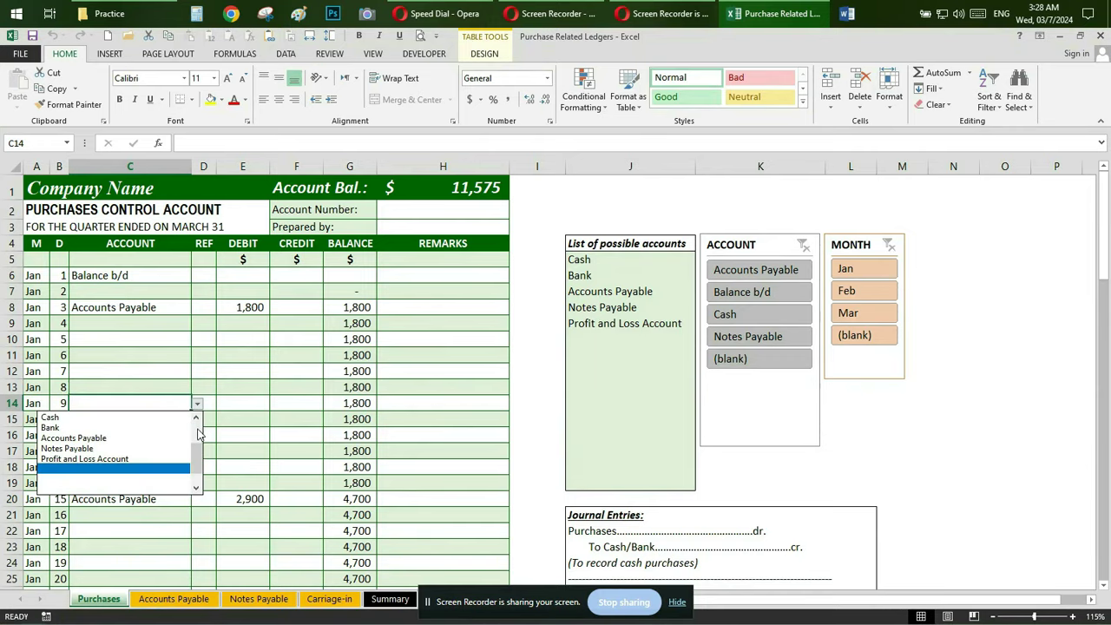
{"action": "left_click", "coordinate": [126, 438]}
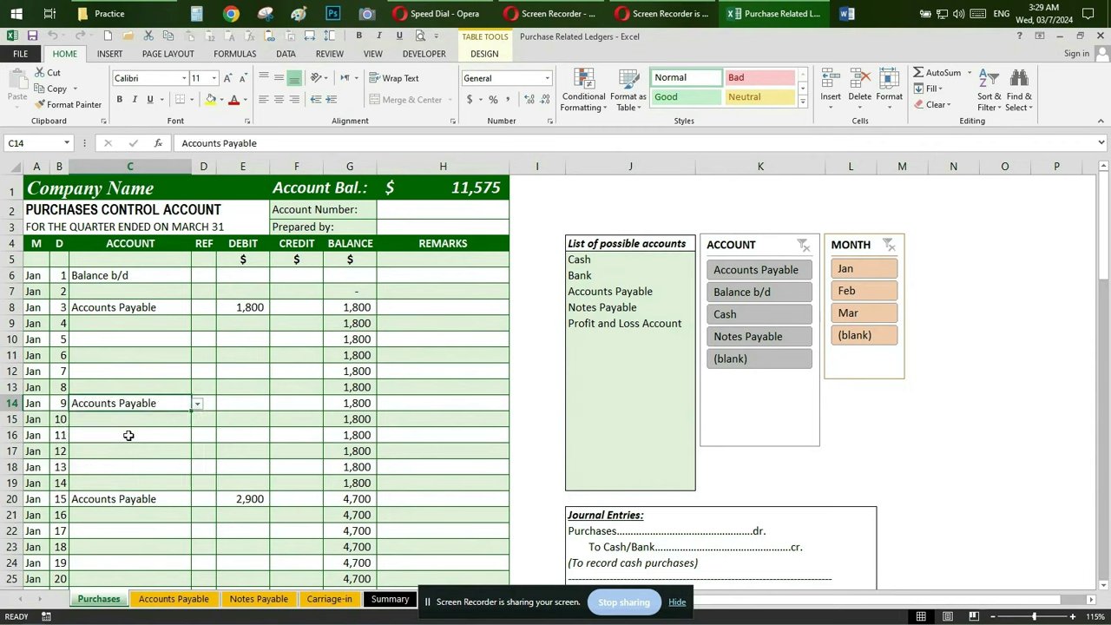
{"action": "left_click", "coordinate": [254, 406]}
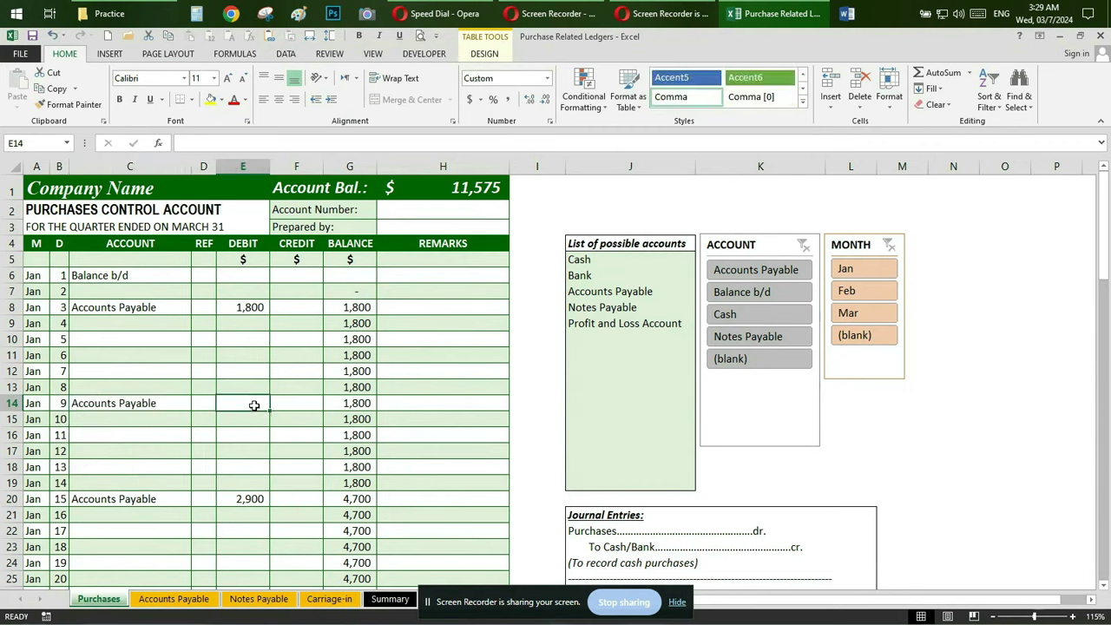
{"action": "type", "text": "880"}
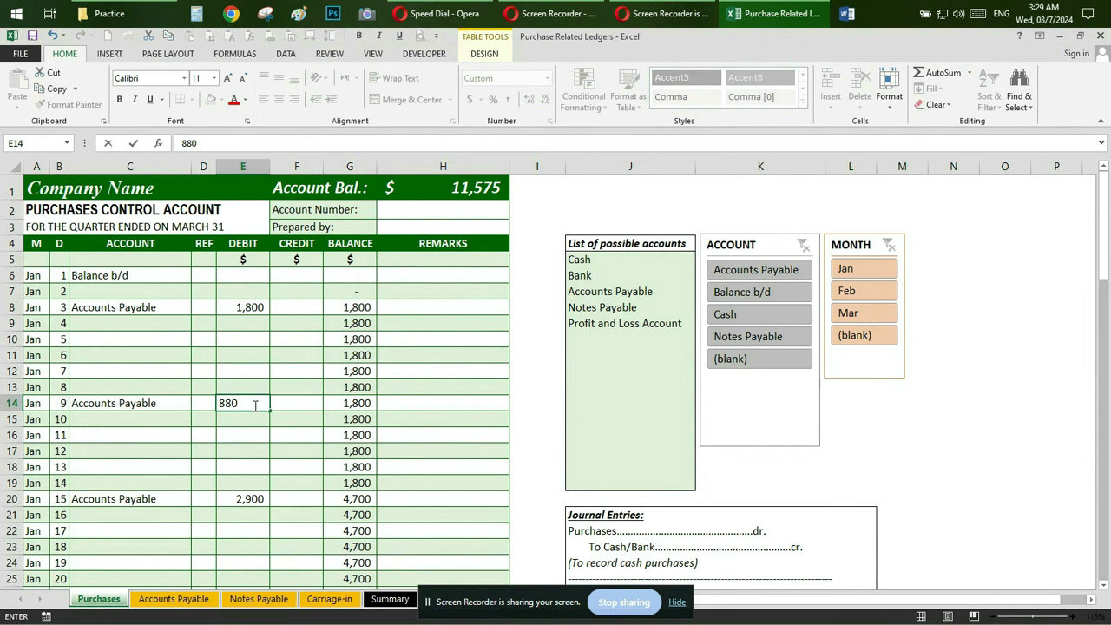
{"action": "key", "text": "Return"}
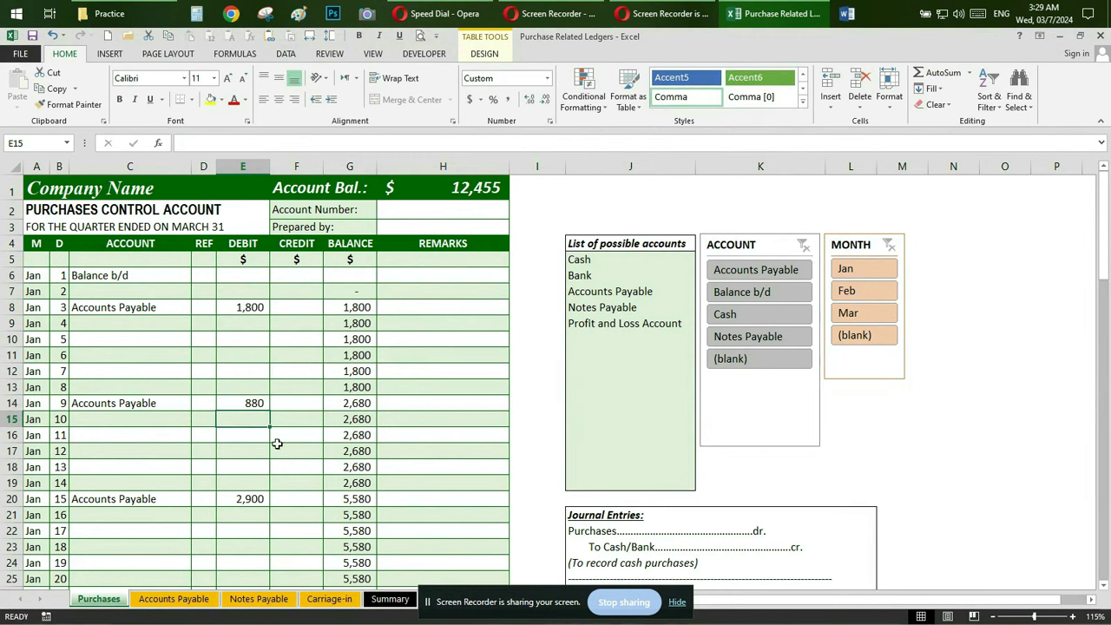
{"action": "scroll", "coordinate": [276, 439], "scroll_direction": "down", "scroll_amount": 3}
{"action": "scroll", "coordinate": [269, 444], "scroll_direction": "up", "scroll_amount": 3}
On the Accounts Payable sheet, enter Purchases as the Jan 9 account in C14 with an 880 credit in F14.
{"action": "left_click", "coordinate": [167, 599]}
{"action": "left_click", "coordinate": [145, 403]}
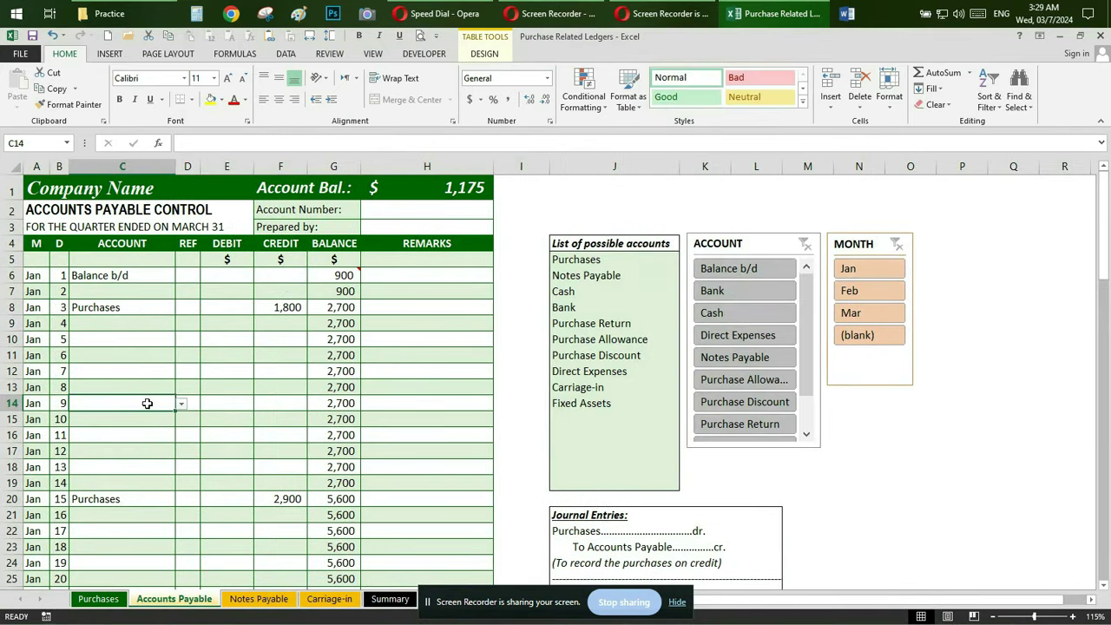
{"action": "left_click", "coordinate": [181, 404]}
{"action": "scroll", "coordinate": [179, 426], "scroll_direction": "up", "scroll_amount": 3}
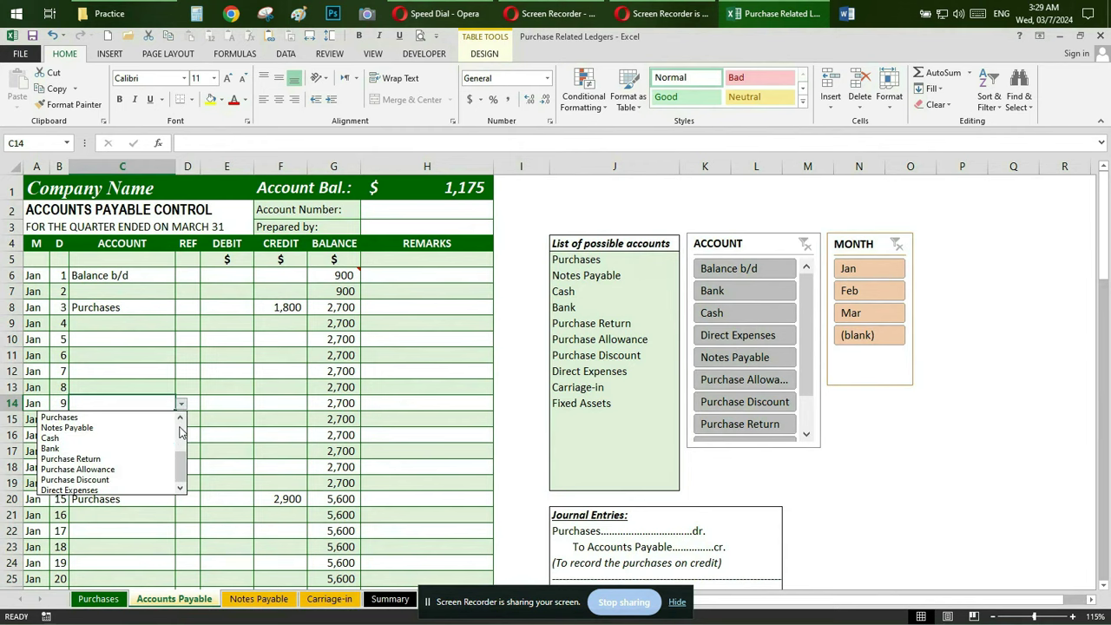
{"action": "left_click", "coordinate": [153, 419]}
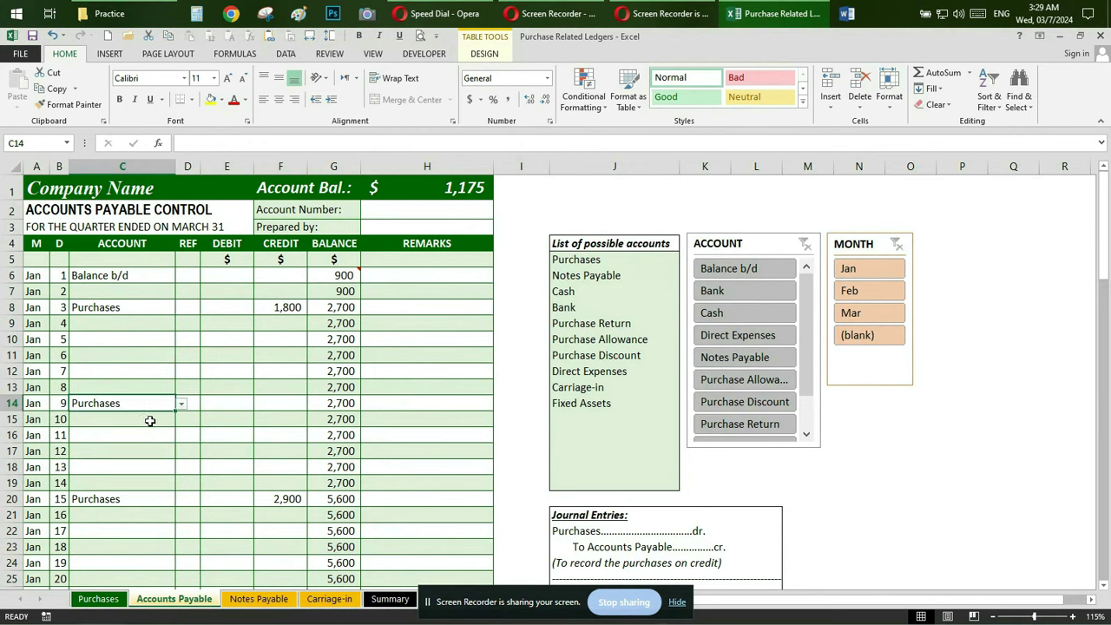
{"action": "left_click", "coordinate": [267, 404]}
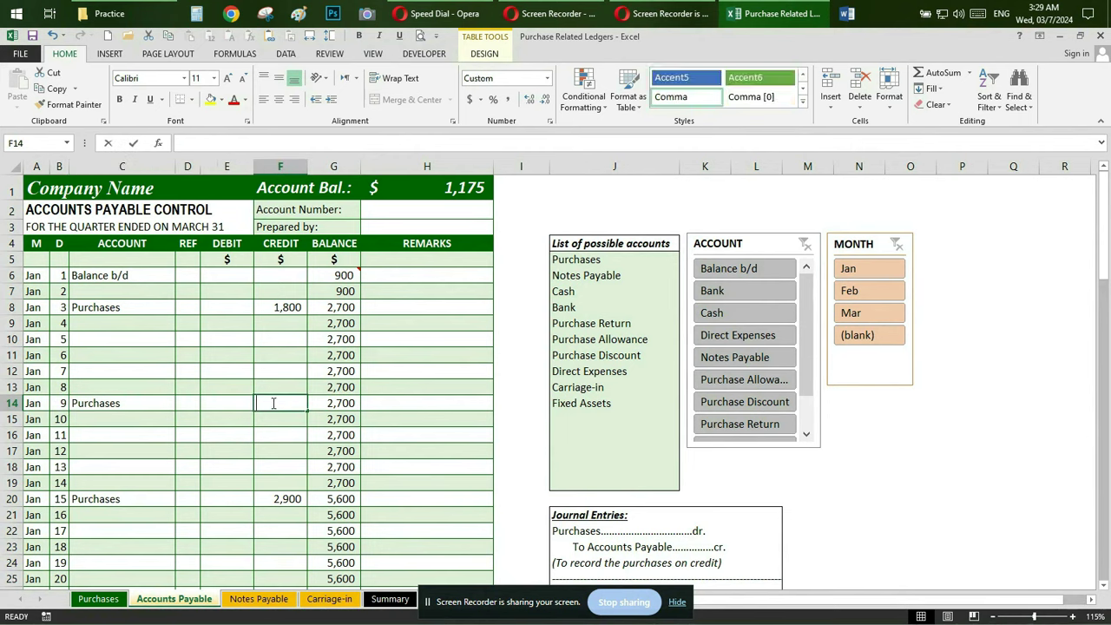
{"action": "type", "text": "88"}
{"action": "key", "text": "Return"}
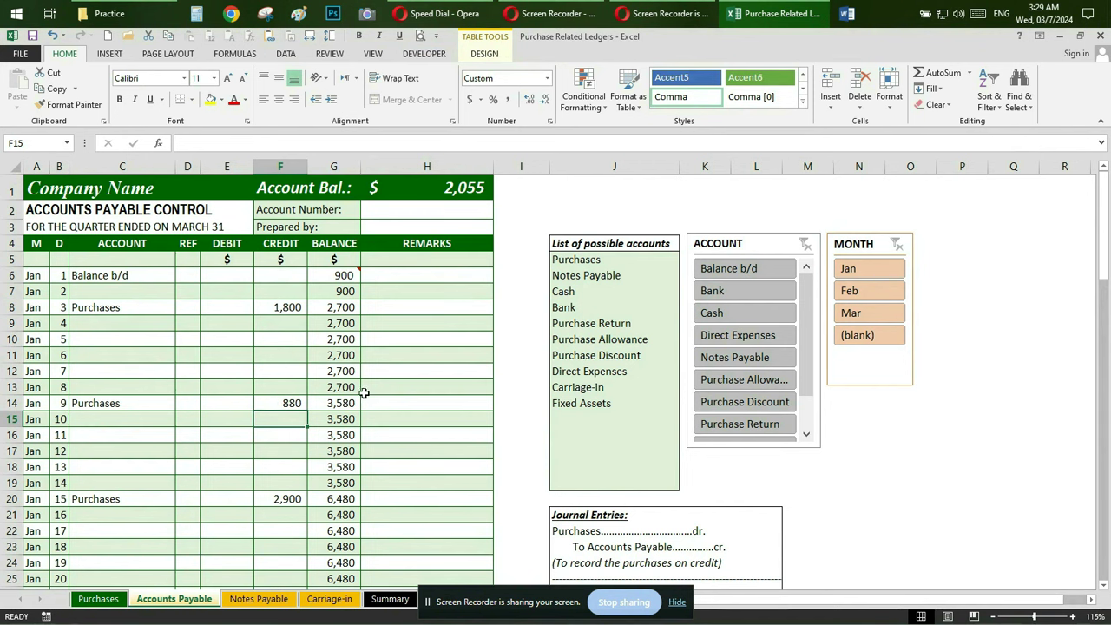
{"action": "scroll", "coordinate": [366, 392], "scroll_direction": "down", "scroll_amount": 2}
{"action": "scroll", "coordinate": [363, 392], "scroll_direction": "down", "scroll_amount": 3}
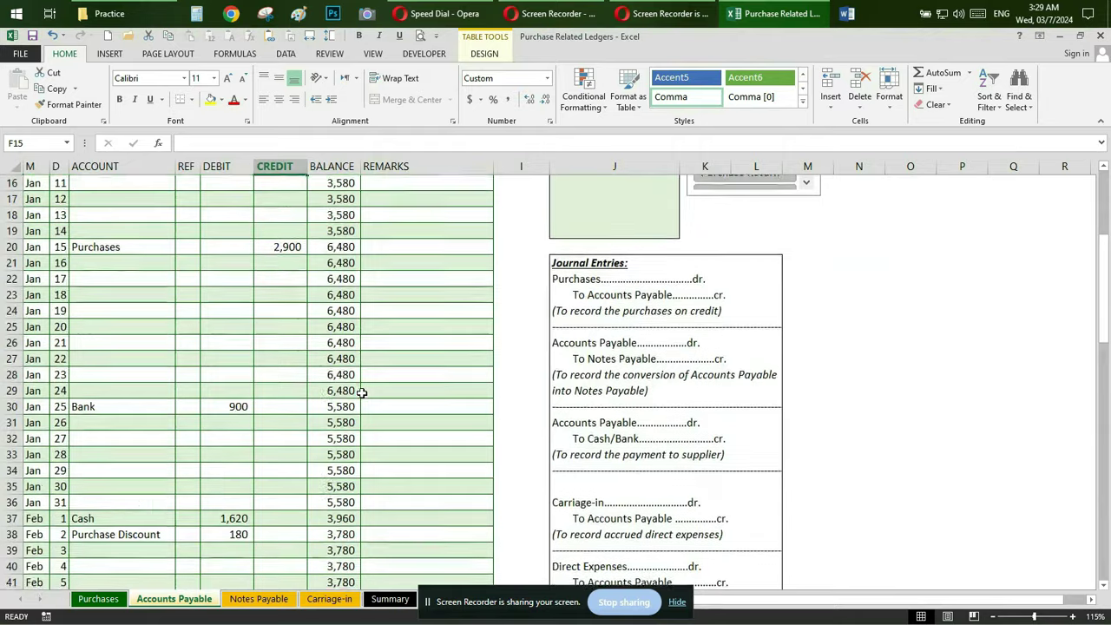
Enter Cash as the Jan 30 account in C35 with a 1,200 debit in E35, then return to the top.
{"action": "scroll", "coordinate": [362, 392], "scroll_direction": "down", "scroll_amount": 1}
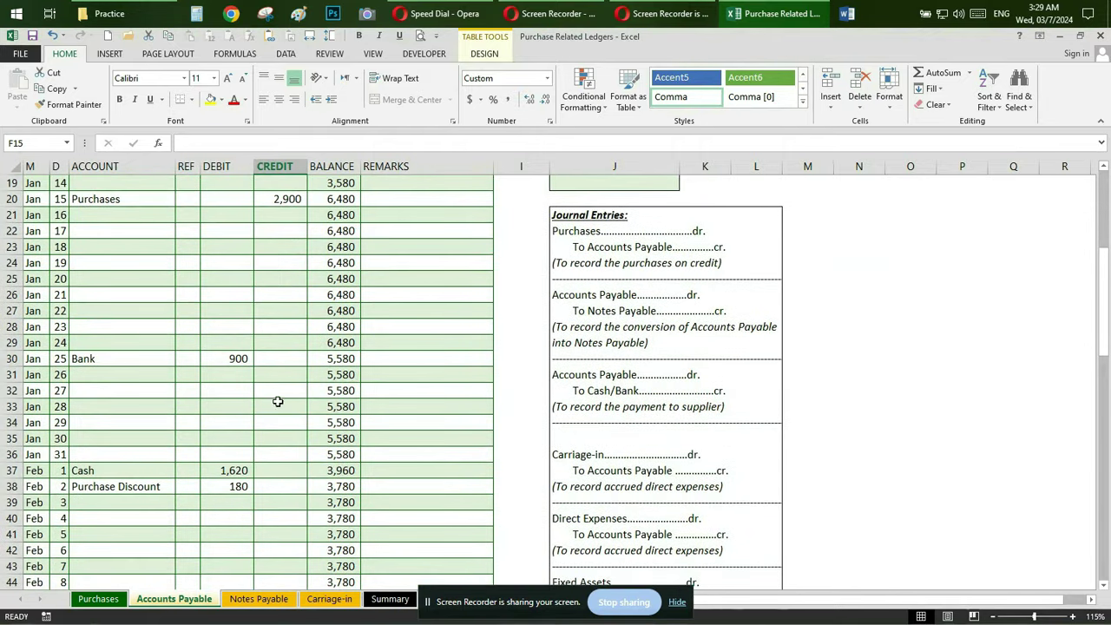
{"action": "scroll", "coordinate": [241, 418], "scroll_direction": "down", "scroll_amount": 1}
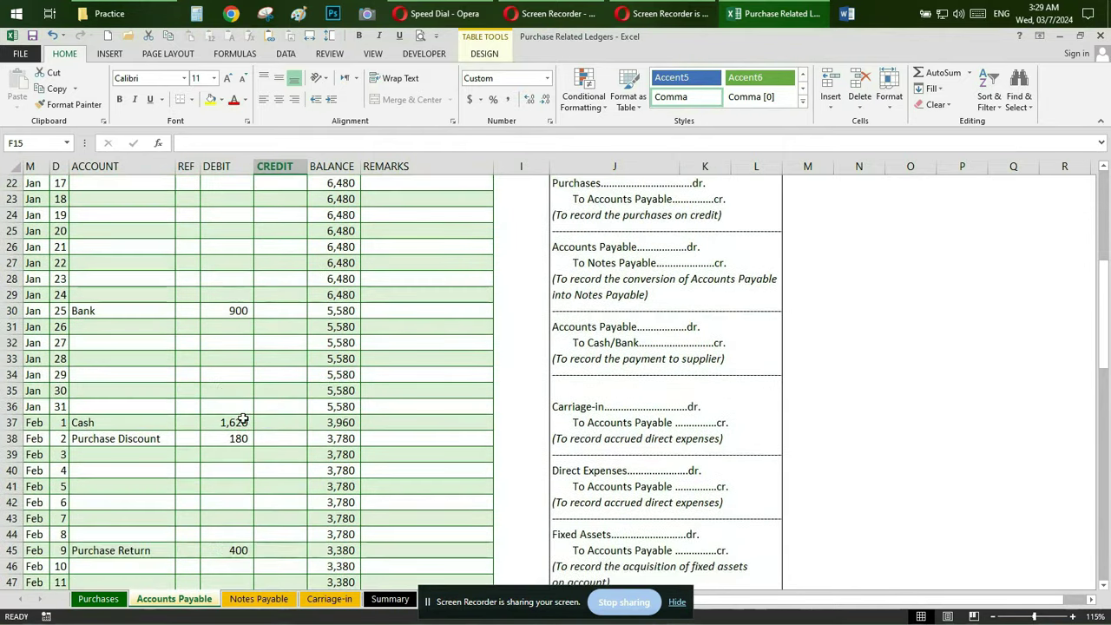
{"action": "left_click", "coordinate": [173, 393]}
{"action": "left_click", "coordinate": [181, 393]}
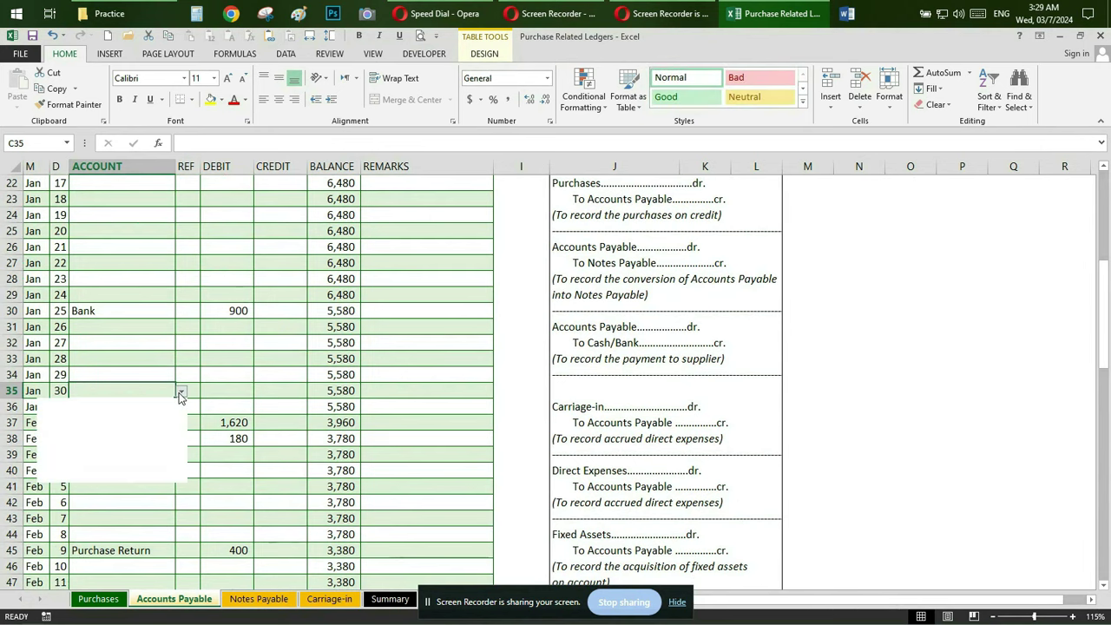
{"action": "left_click", "coordinate": [183, 424]}
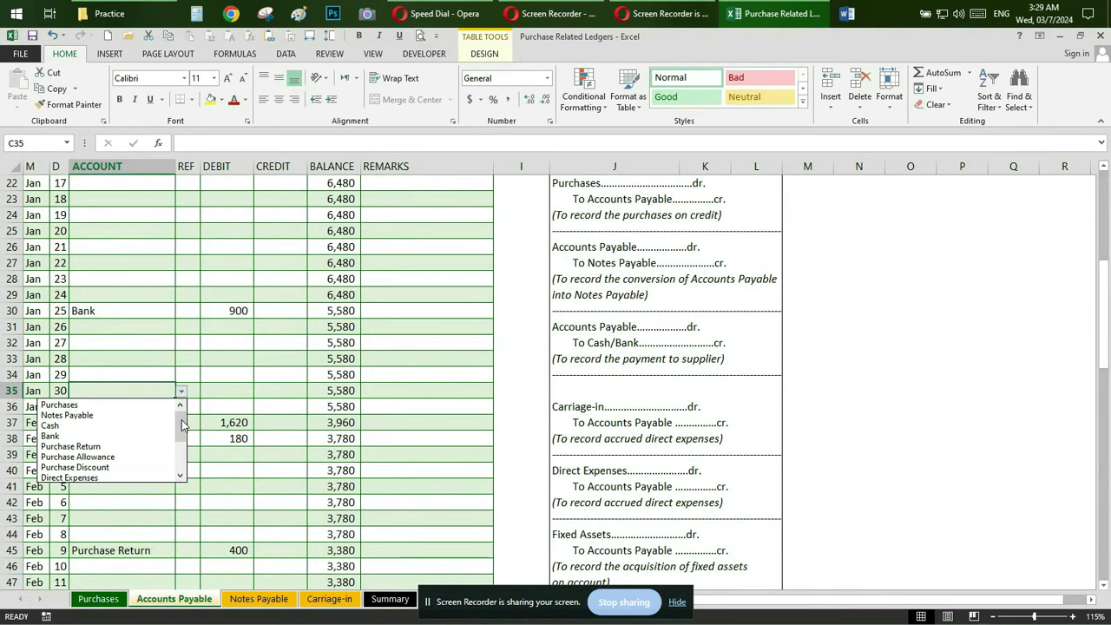
{"action": "left_click", "coordinate": [130, 425]}
{"action": "left_click", "coordinate": [238, 392]}
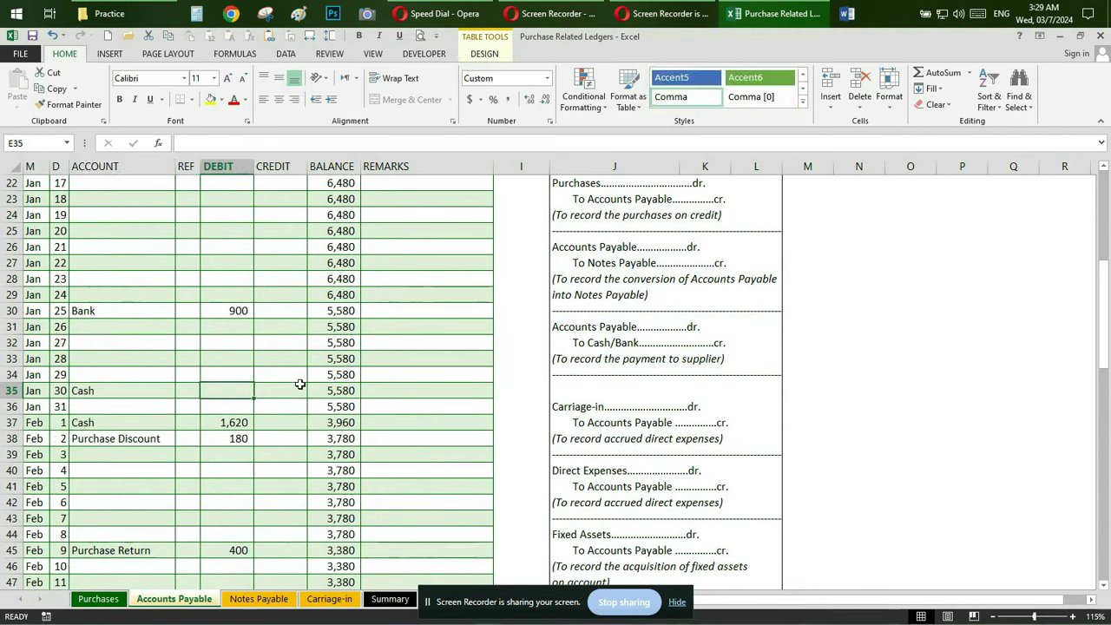
{"action": "type", "text": "1200"}
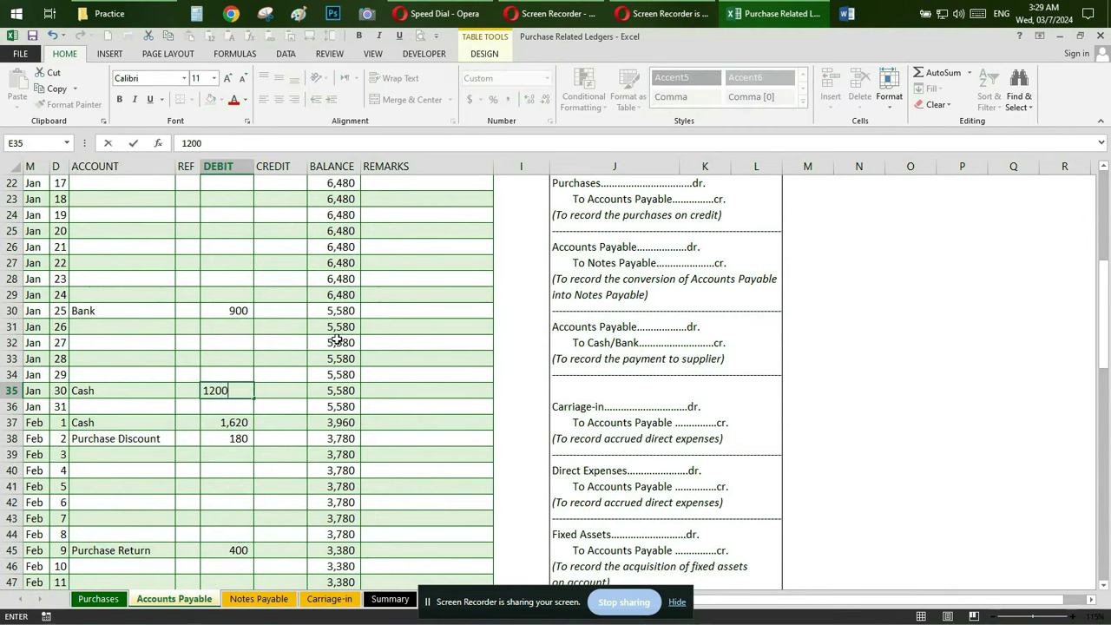
{"action": "key", "text": "Return"}
{"action": "scroll", "coordinate": [337, 341], "scroll_direction": "down", "scroll_amount": 6}
{"action": "scroll", "coordinate": [336, 341], "scroll_direction": "down", "scroll_amount": 3}
{"action": "scroll", "coordinate": [337, 341], "scroll_direction": "down", "scroll_amount": 2}
{"action": "scroll", "coordinate": [337, 342], "scroll_direction": "up", "scroll_amount": 7}
{"action": "scroll", "coordinate": [337, 342], "scroll_direction": "up", "scroll_amount": 9}
{"action": "scroll", "coordinate": [337, 341], "scroll_direction": "up", "scroll_amount": 2}
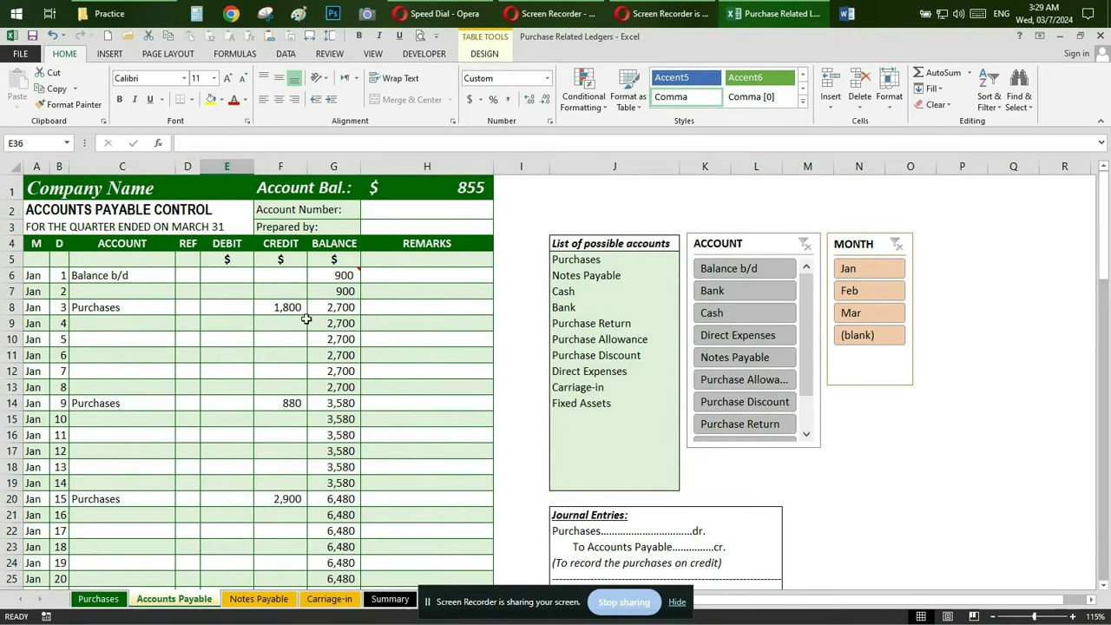
{"action": "left_click", "coordinate": [140, 336]}
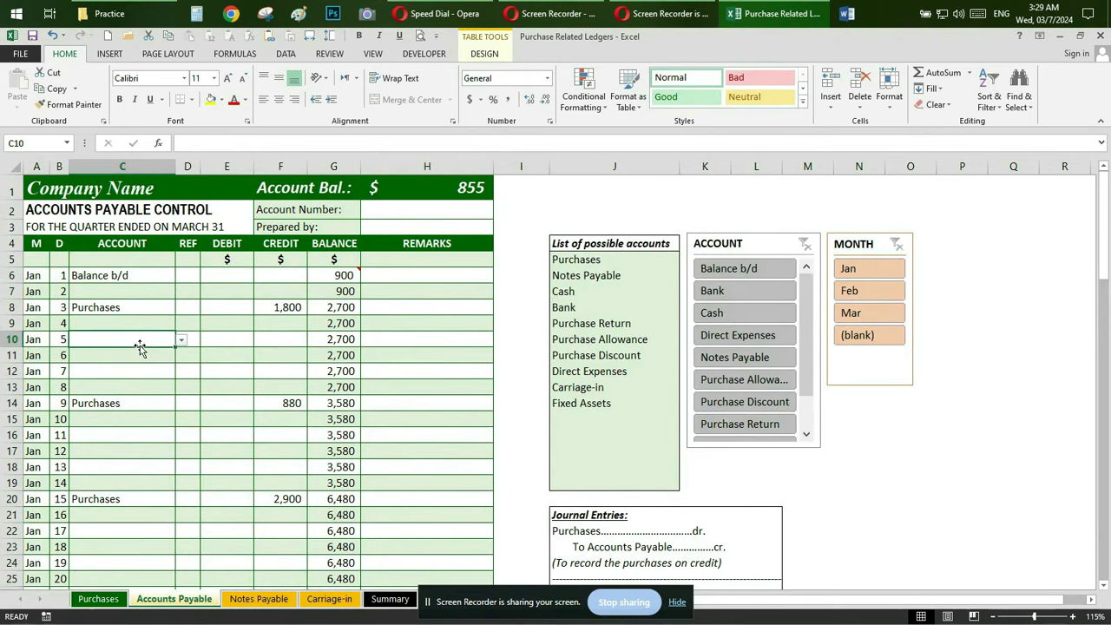
On the Carriage-in sheet, record a Jan 9 Cash debit of 250 in row 15.
{"action": "left_click", "coordinate": [262, 601]}
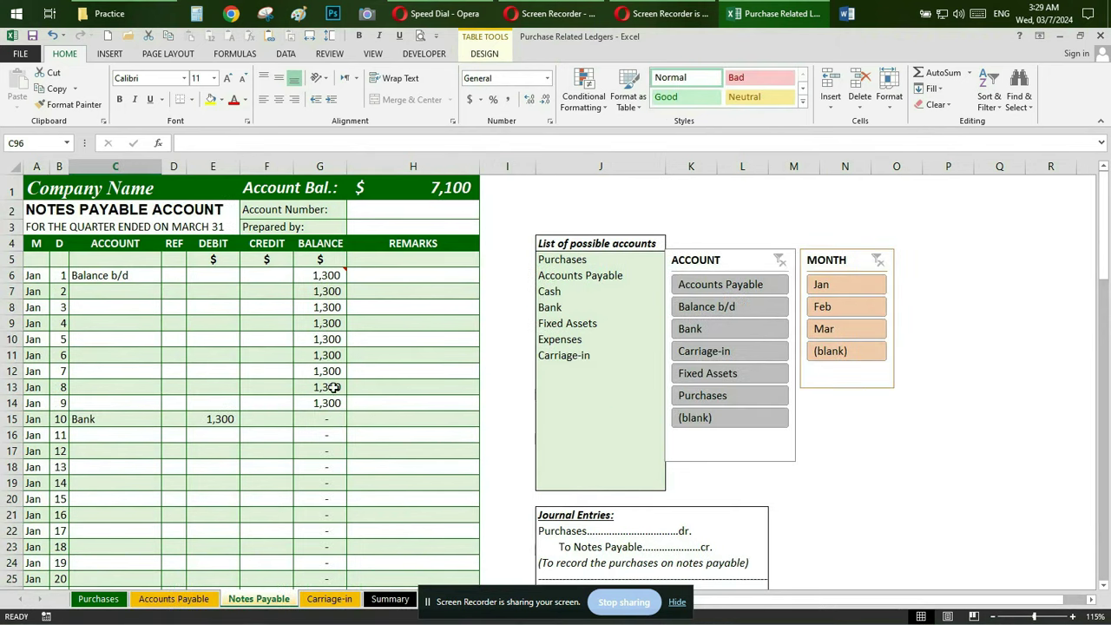
{"action": "left_click", "coordinate": [319, 601]}
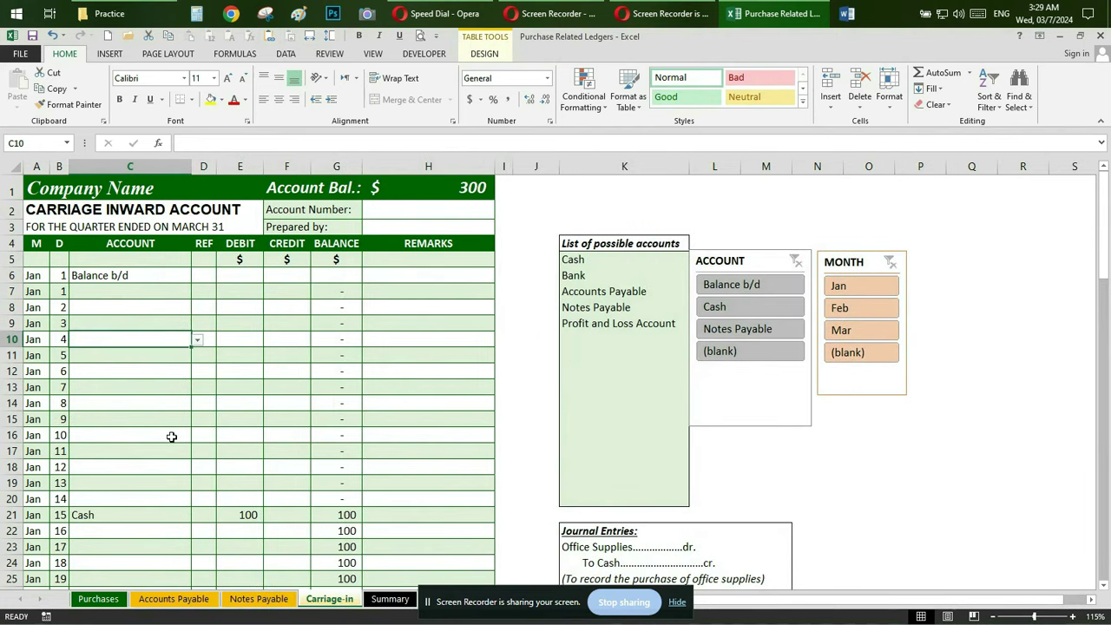
{"action": "left_click", "coordinate": [142, 418]}
{"action": "left_click", "coordinate": [197, 419]}
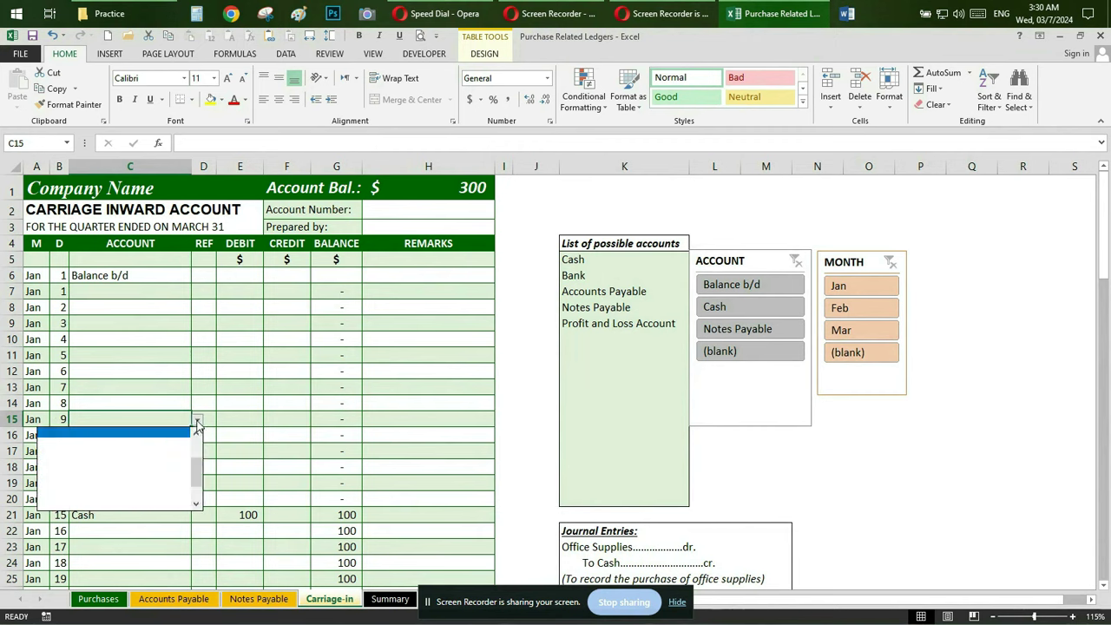
{"action": "left_click", "coordinate": [197, 448]}
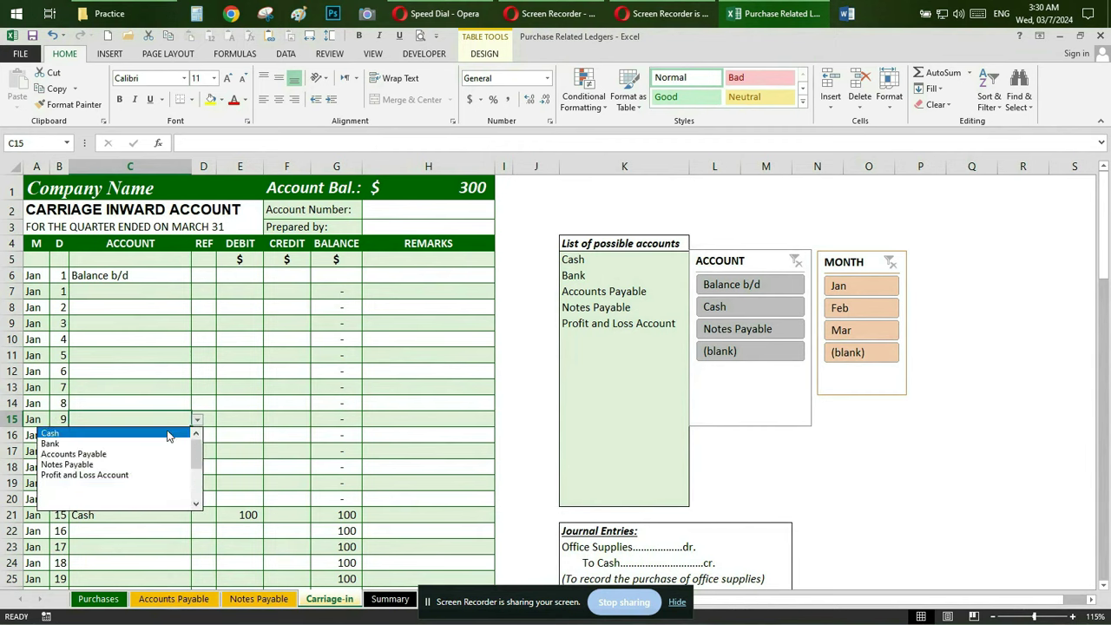
{"action": "left_click", "coordinate": [179, 432]}
{"action": "left_click", "coordinate": [247, 419]}
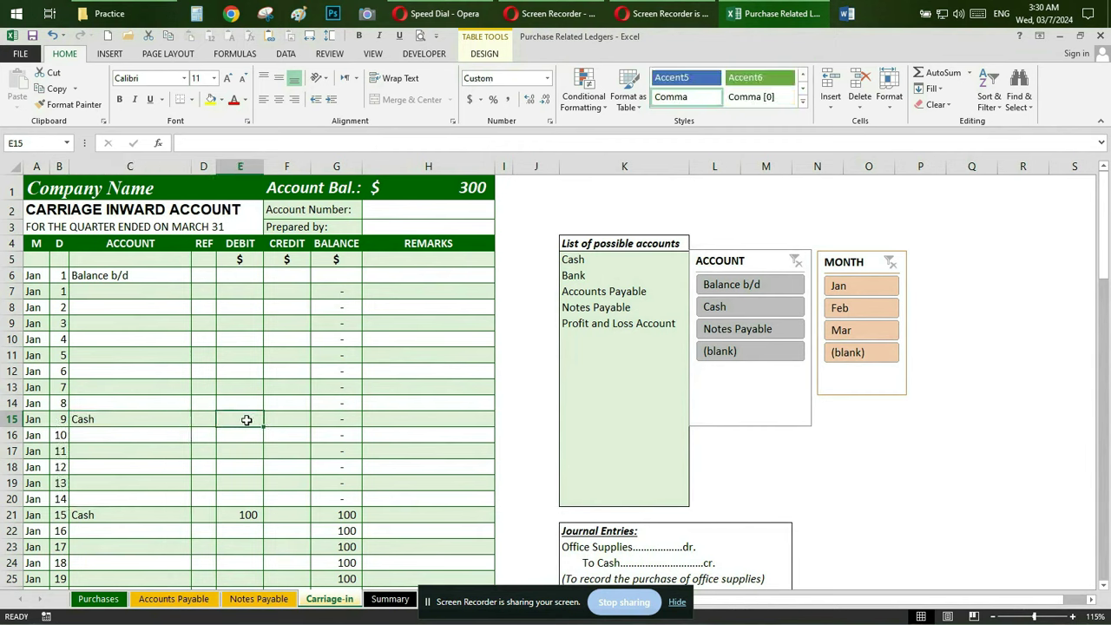
{"action": "type", "text": "250"}
{"action": "key", "text": "Return"}
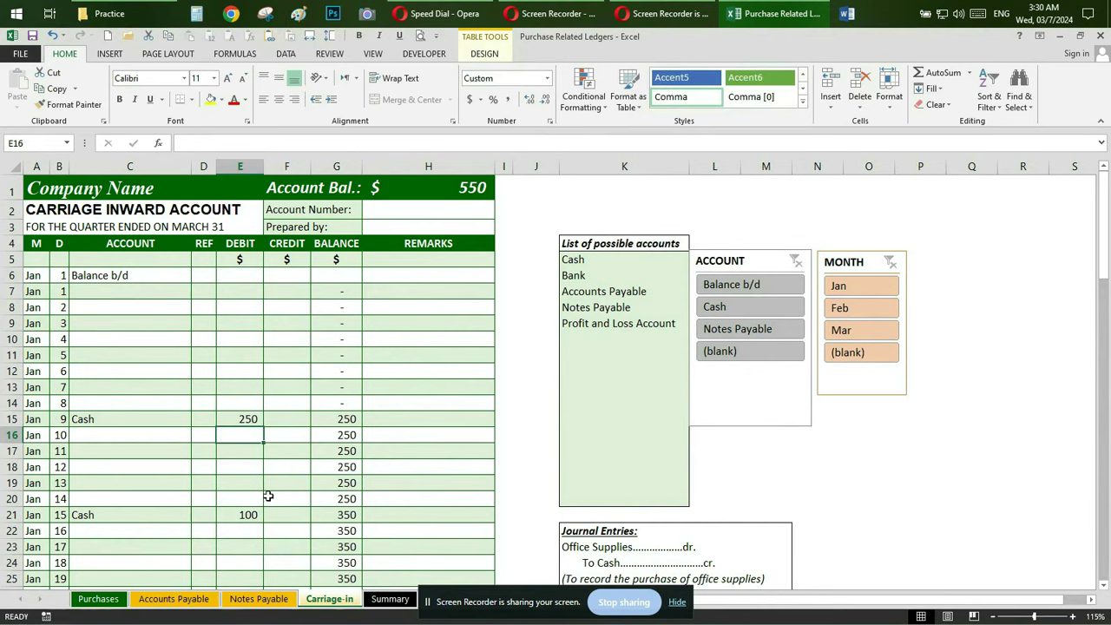
Check the Summary sheet's total purchases and carriage-in (550) figures, then close the workbook.
{"action": "left_click", "coordinate": [380, 600]}
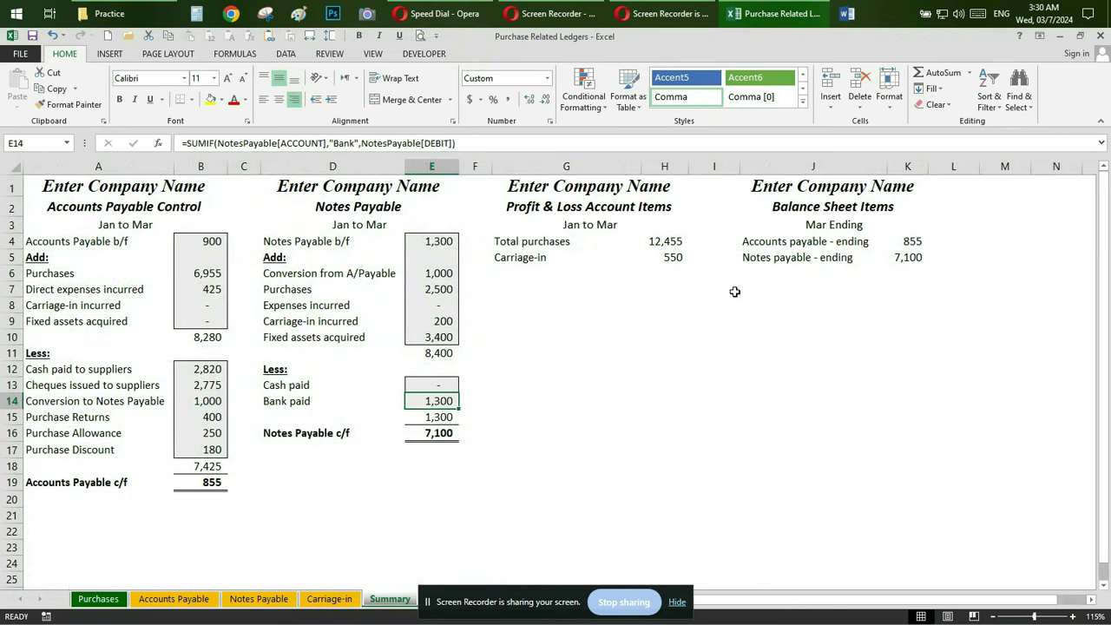
{"action": "left_click", "coordinate": [663, 243]}
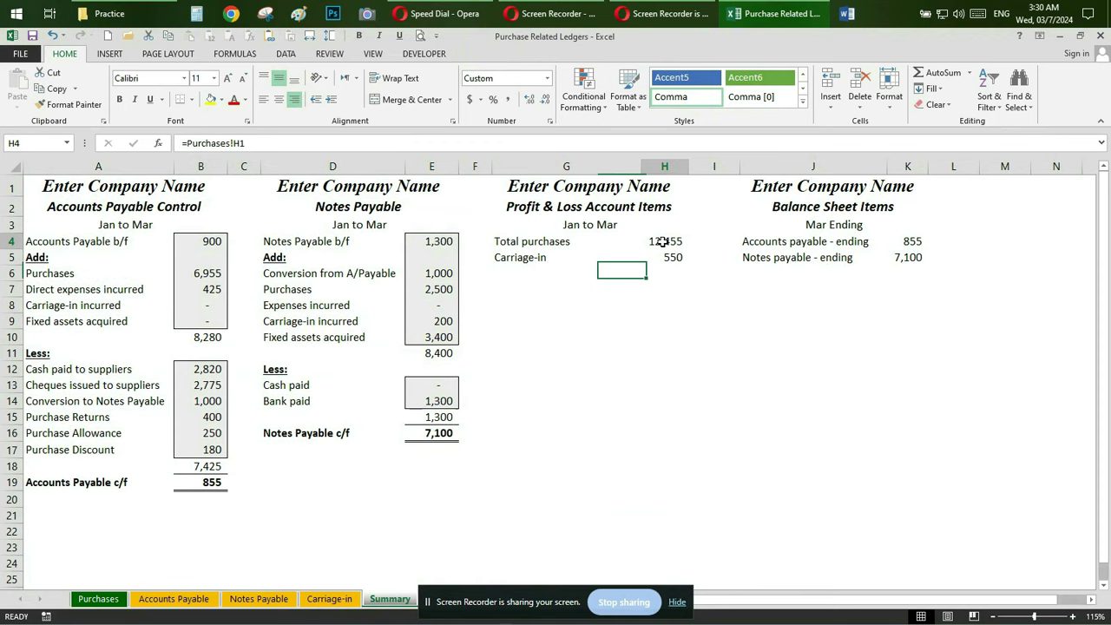
{"action": "left_click", "coordinate": [668, 258]}
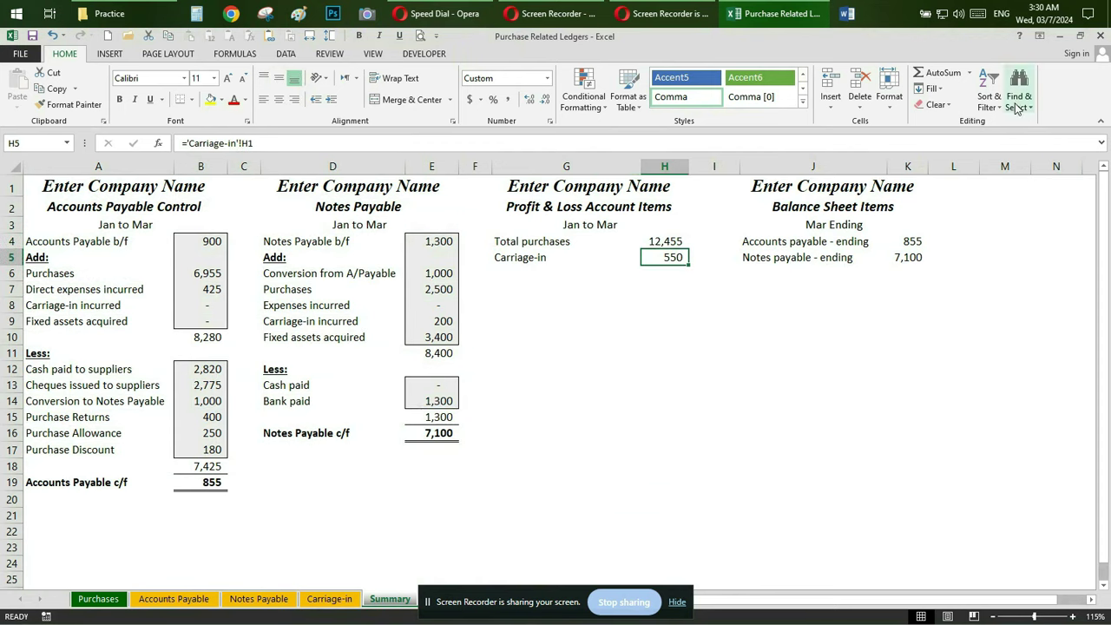
{"action": "left_click", "coordinate": [1100, 37]}
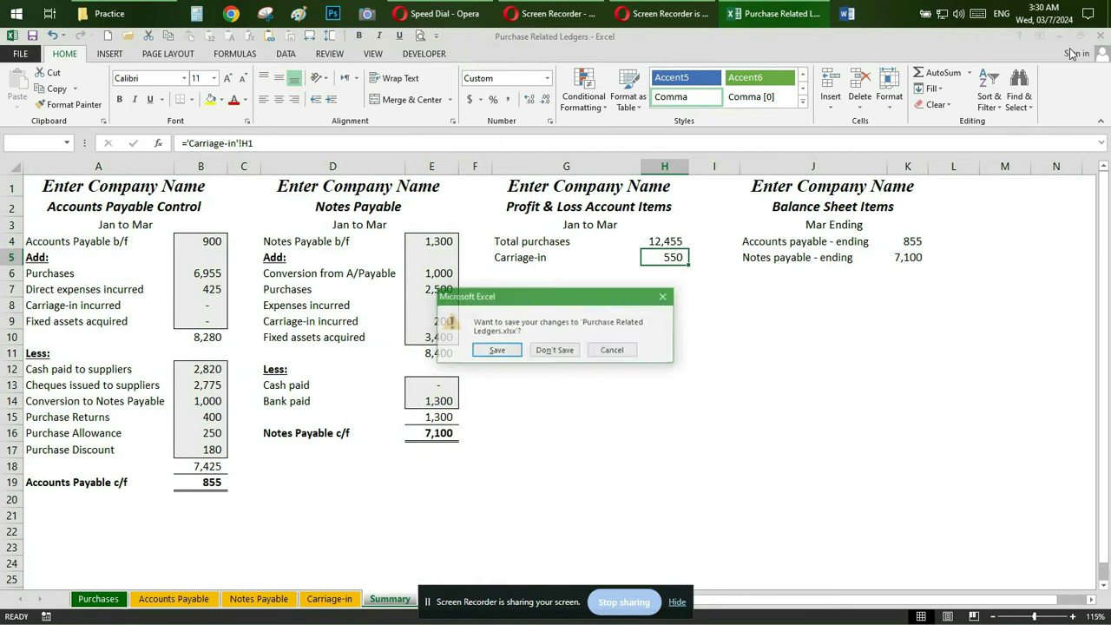
Save the Purchase Related Ledgers changes and open Sales Journal - Classic View from the Practice folder.
{"action": "left_click", "coordinate": [496, 350]}
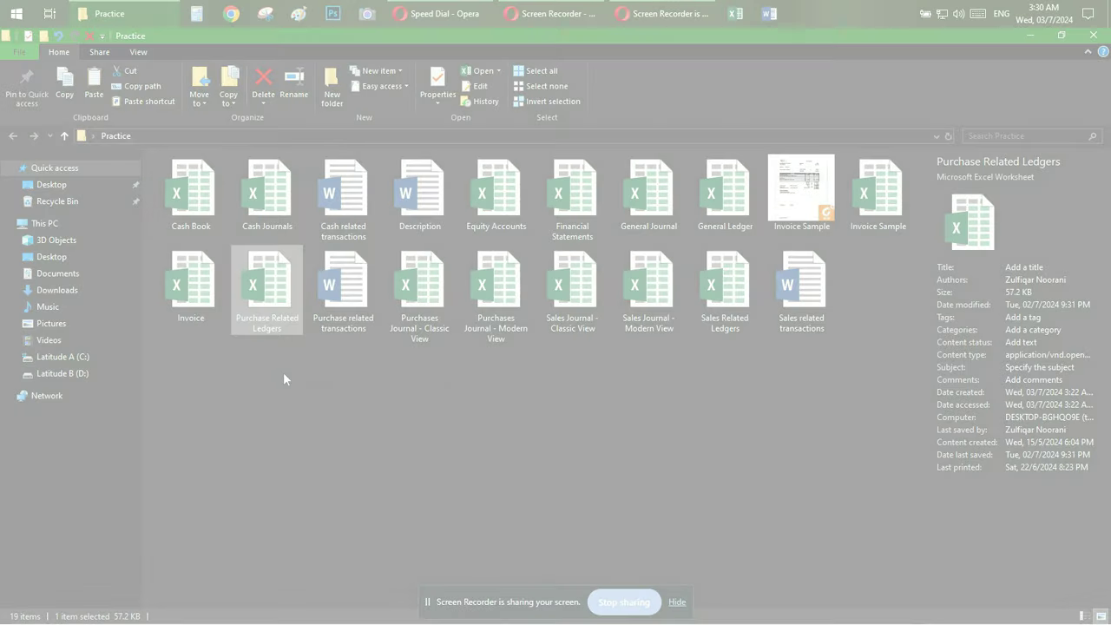
{"action": "left_click", "coordinate": [496, 286]}
{"action": "double_click", "coordinate": [586, 297]}
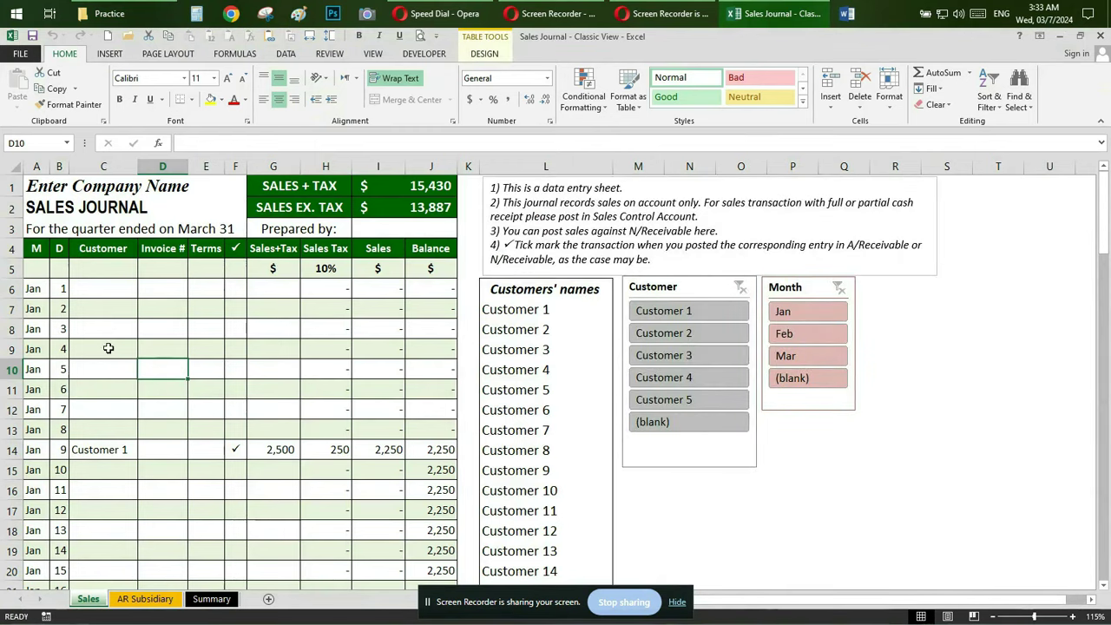
{"action": "left_click", "coordinate": [113, 314]}
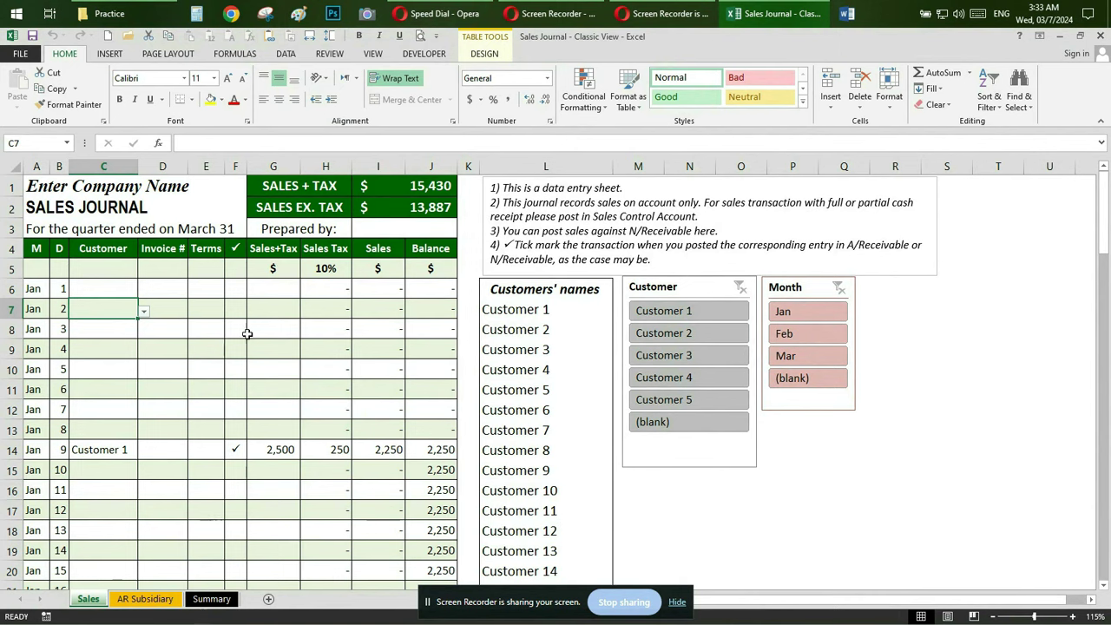
Record a Jan 4 sale to Customer 1 of 3,000 in row 9 of the Sales Journal.
{"action": "left_click", "coordinate": [417, 189]}
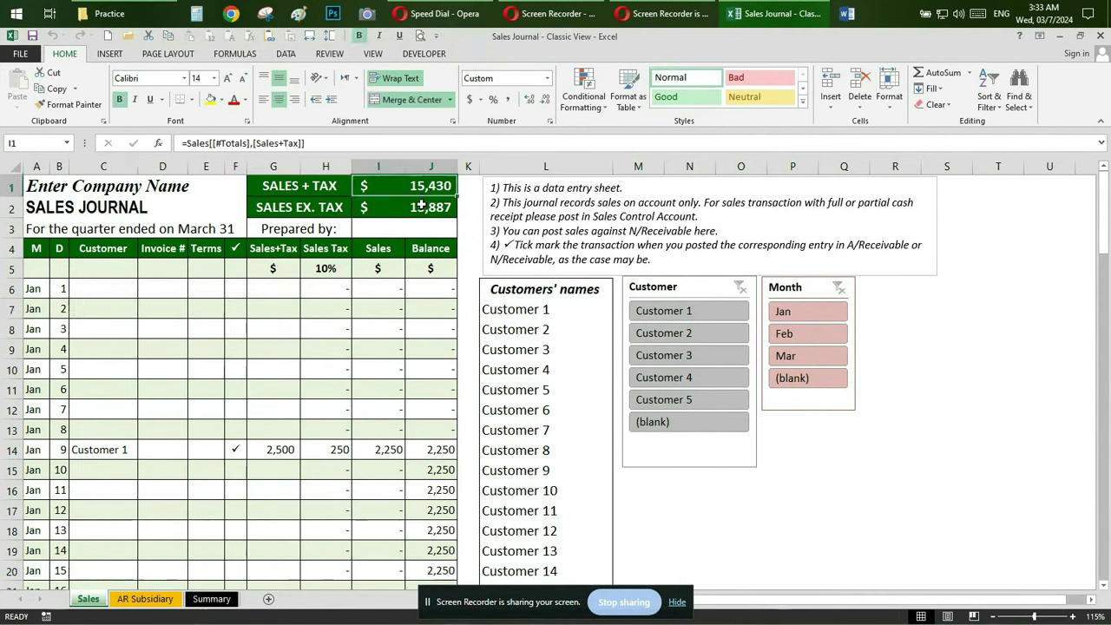
{"action": "left_click", "coordinate": [422, 205]}
{"action": "left_click", "coordinate": [122, 349]}
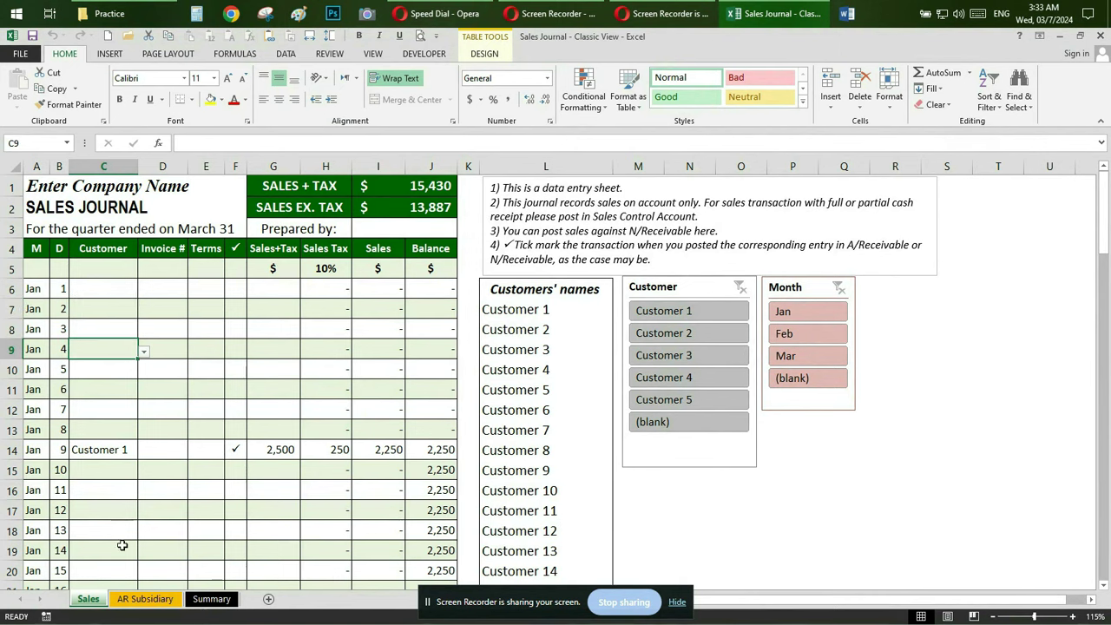
{"action": "left_click", "coordinate": [145, 351]}
{"action": "left_click", "coordinate": [123, 365]}
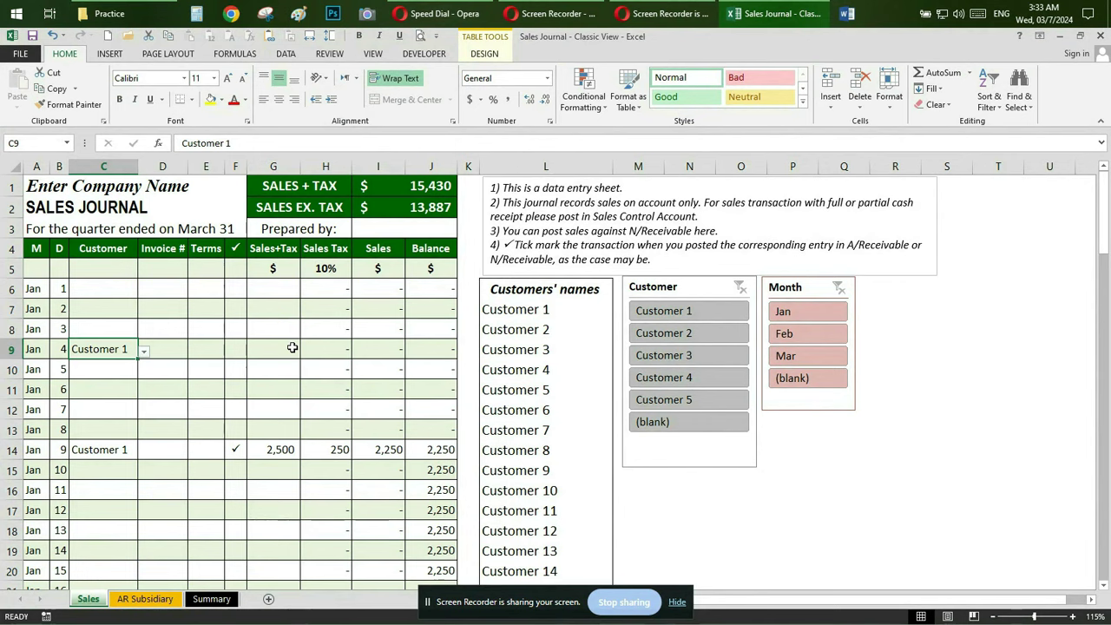
{"action": "left_click", "coordinate": [292, 348]}
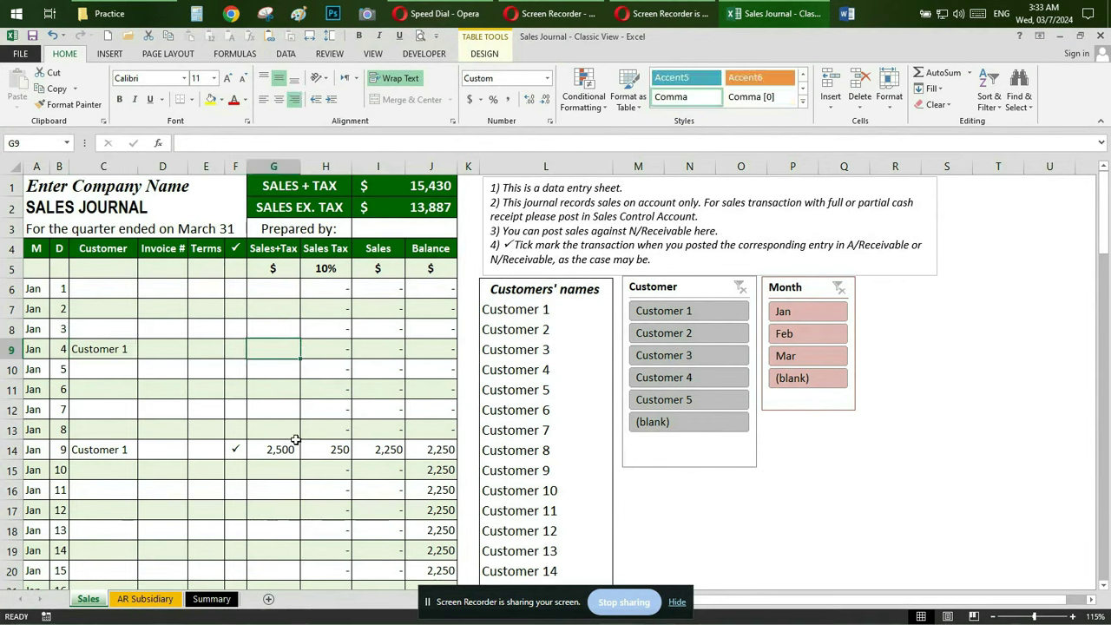
{"action": "type", "text": "3000"}
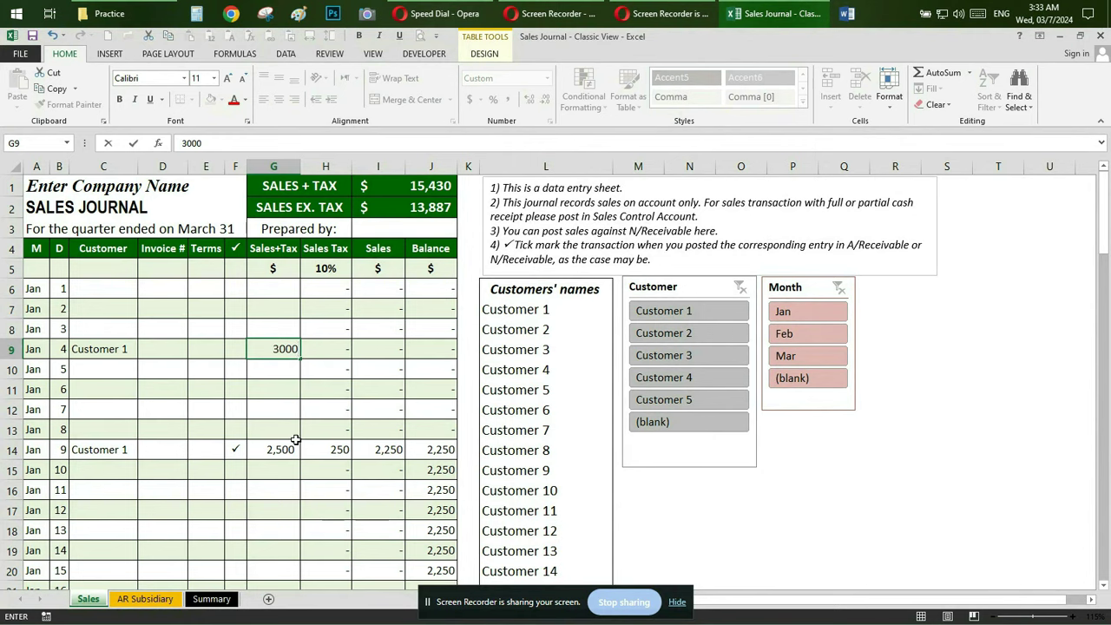
{"action": "key", "text": "Return"}
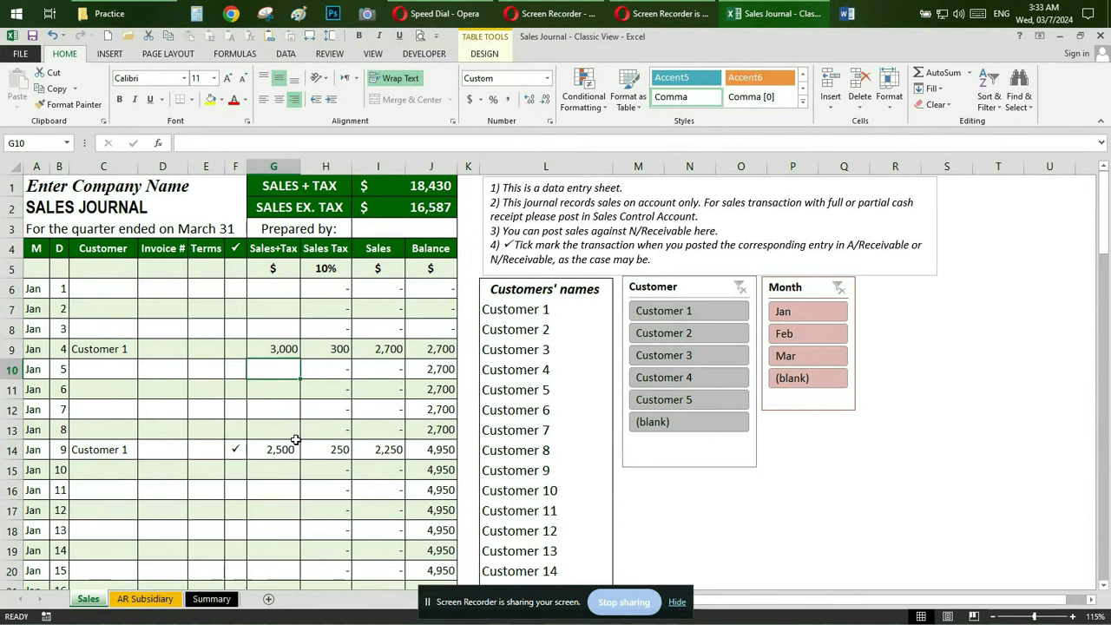
Filter the Customer slicer through Customers 1 to 5, then clear the filter.
{"action": "left_click", "coordinate": [710, 320]}
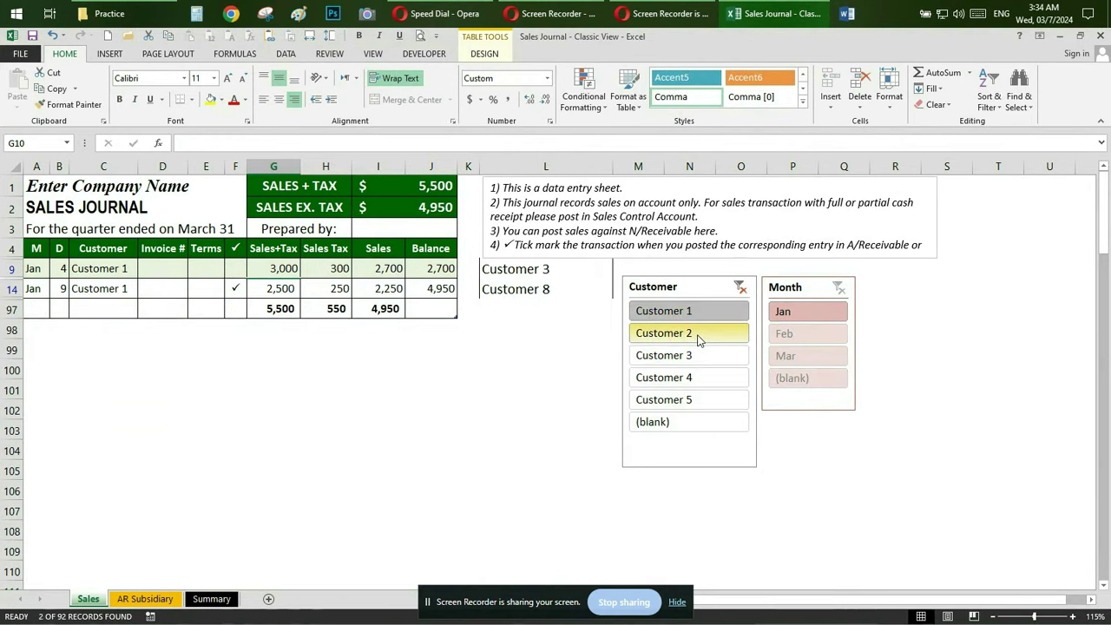
{"action": "left_click", "coordinate": [700, 338]}
{"action": "left_click", "coordinate": [697, 362]}
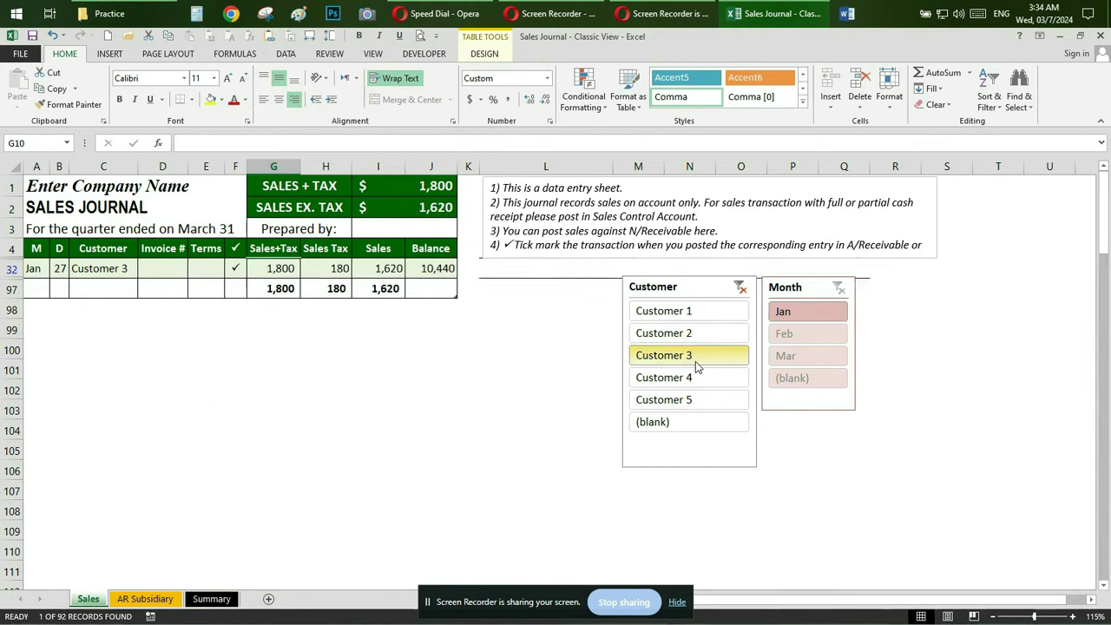
{"action": "left_click", "coordinate": [695, 377]}
{"action": "left_click", "coordinate": [690, 401]}
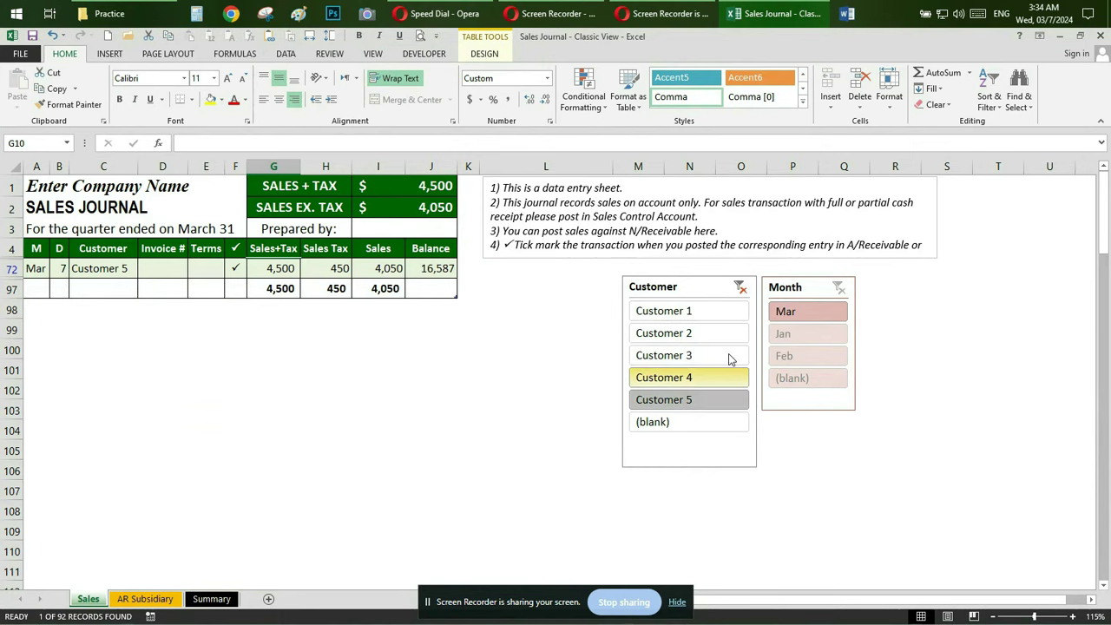
{"action": "left_click", "coordinate": [721, 313]}
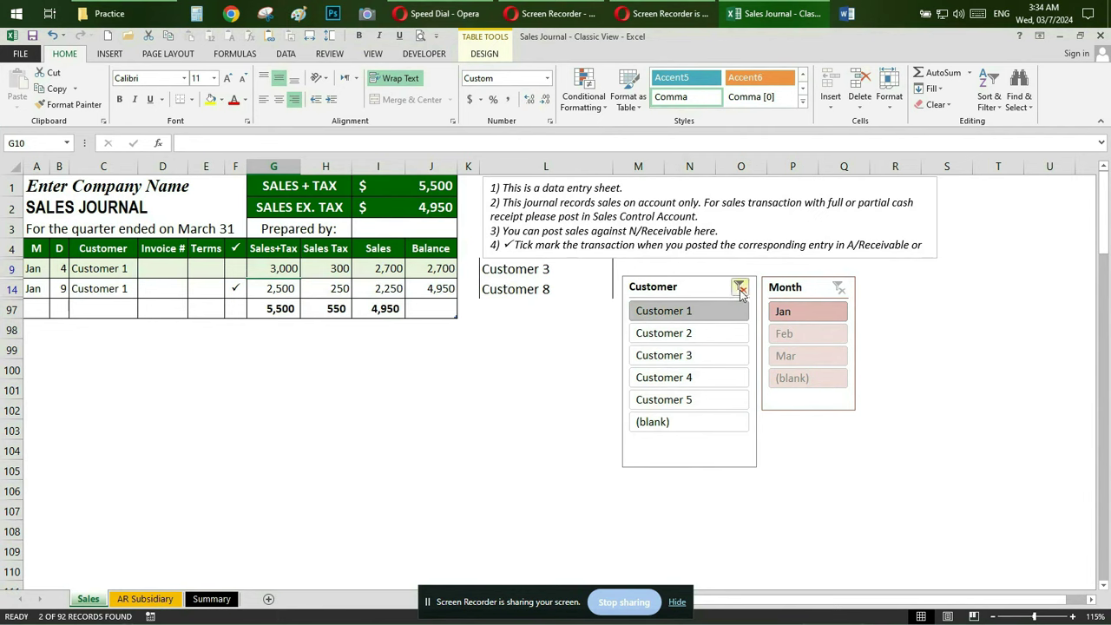
{"action": "left_click", "coordinate": [740, 287]}
{"action": "left_click", "coordinate": [124, 601]}
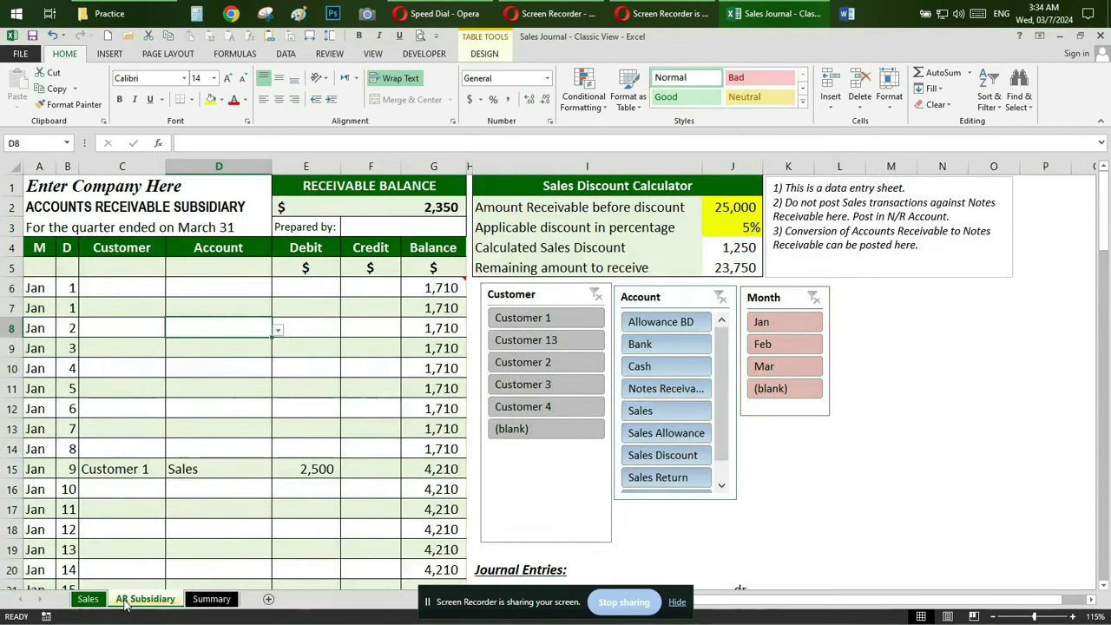
On AR Subsidiary, record a Jan 4 Customer 1 Sales debit of 4,000 in row 10.
{"action": "left_click", "coordinate": [98, 598]}
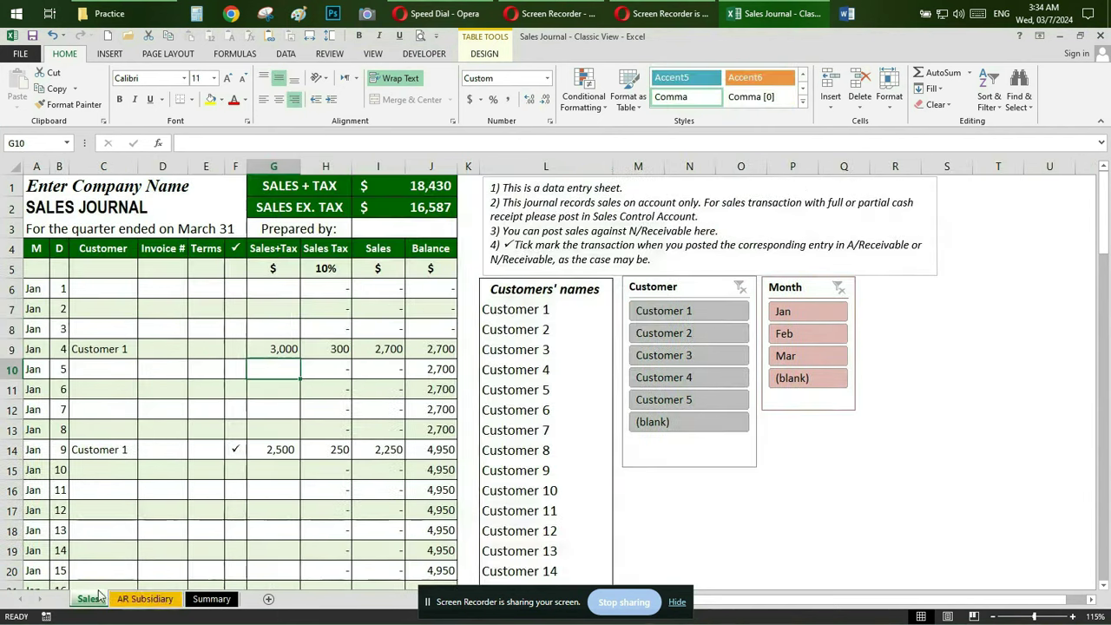
{"action": "left_click", "coordinate": [142, 599]}
{"action": "left_click", "coordinate": [141, 370]}
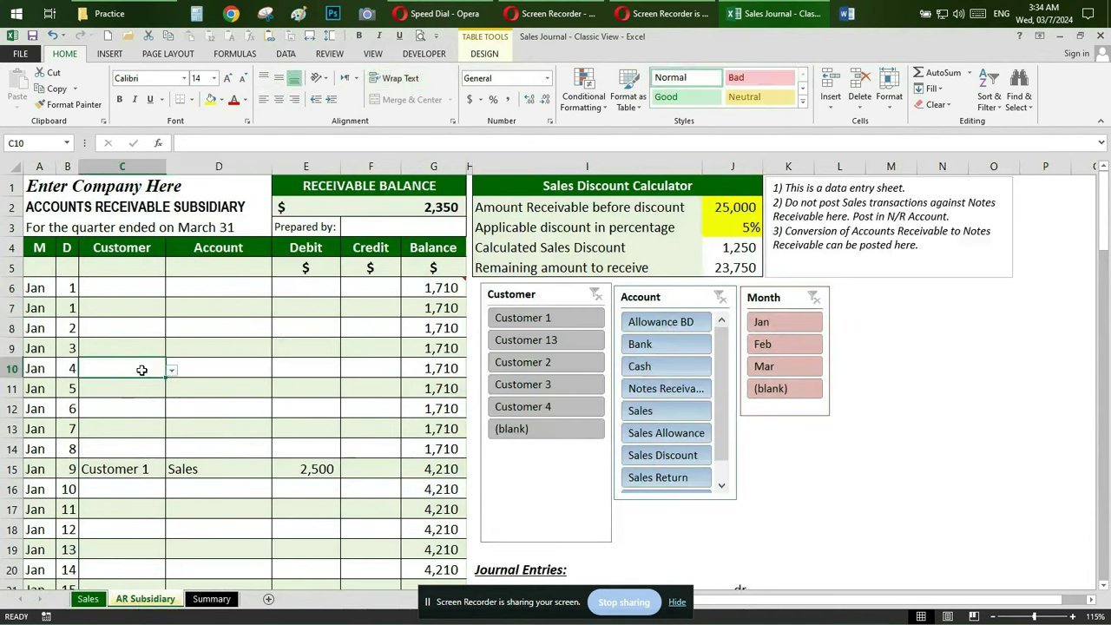
{"action": "left_click", "coordinate": [171, 370]}
{"action": "left_click", "coordinate": [86, 388]}
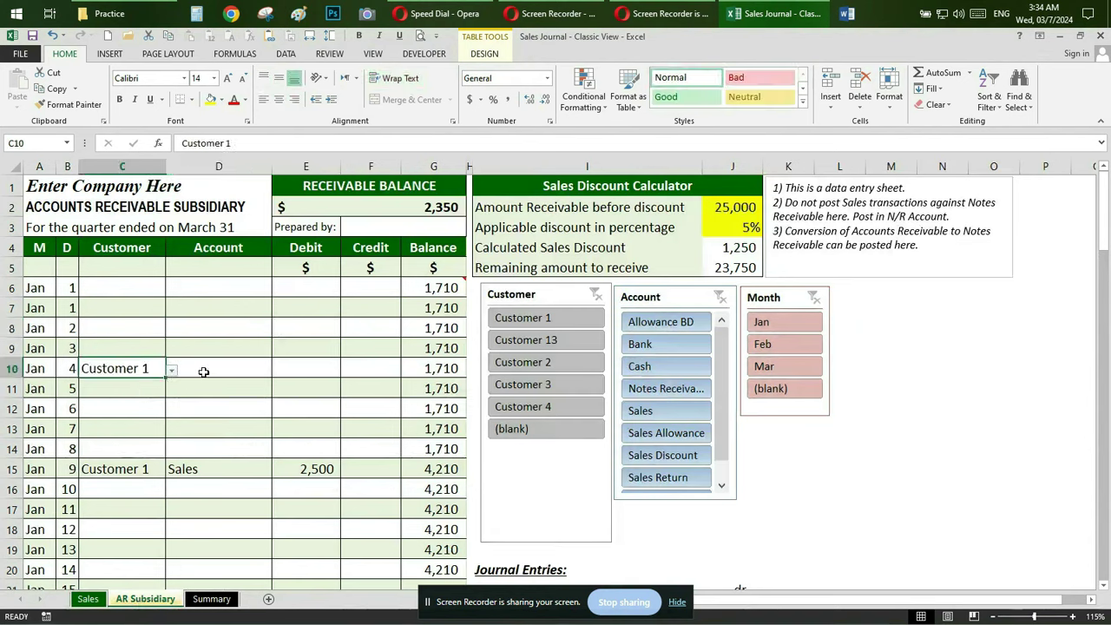
{"action": "left_click", "coordinate": [231, 367]}
{"action": "left_click", "coordinate": [278, 370]}
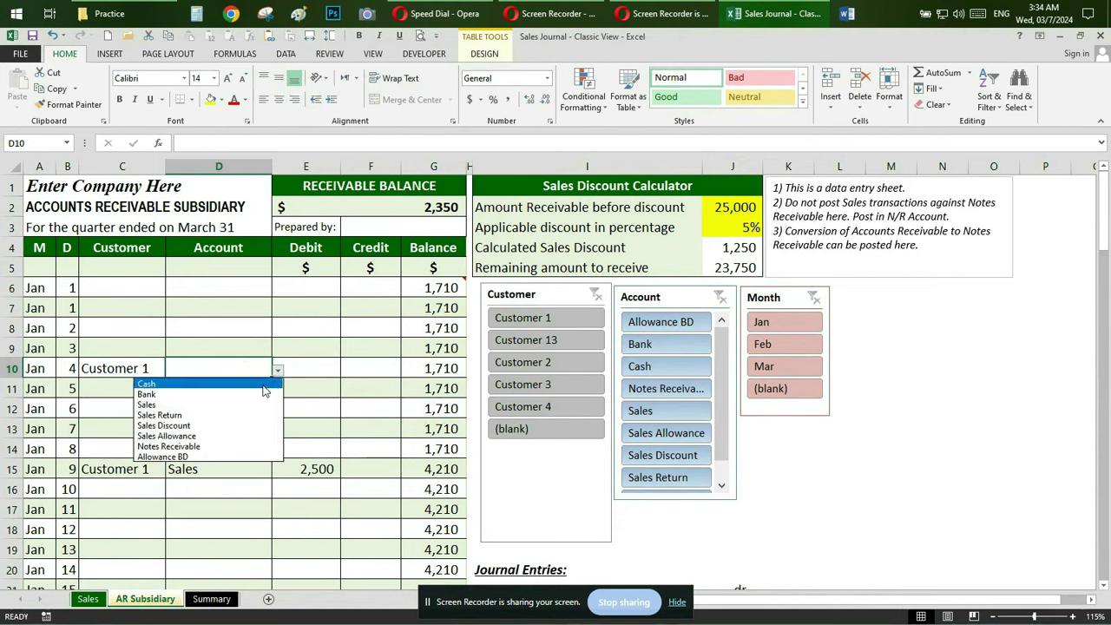
{"action": "left_click", "coordinate": [244, 406]}
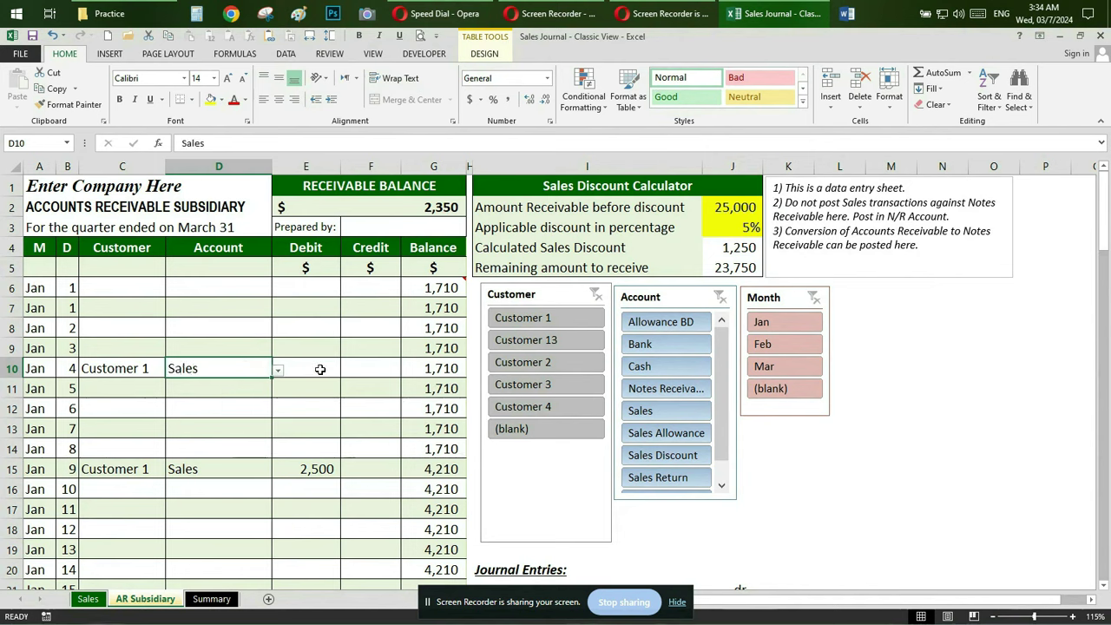
{"action": "left_click", "coordinate": [323, 370]}
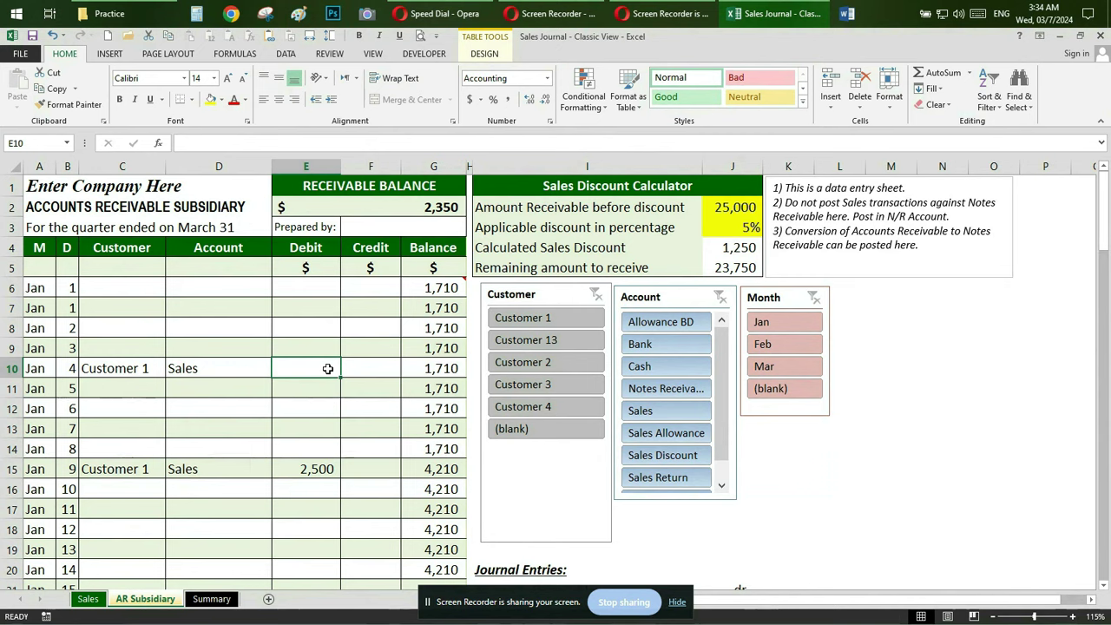
{"action": "type", "text": "400"}
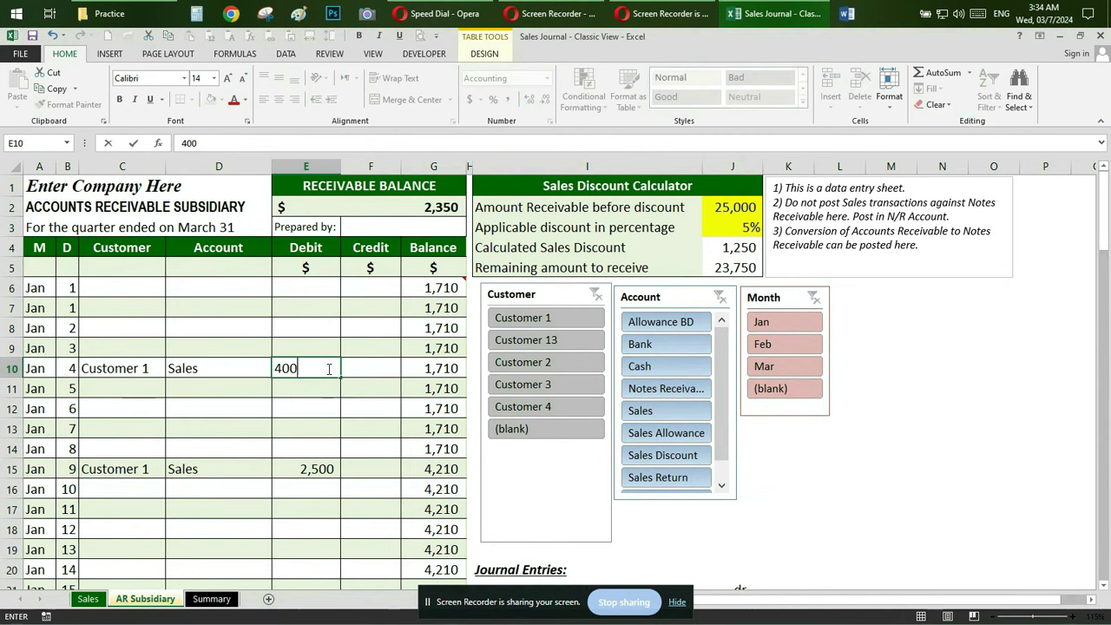
{"action": "key", "text": "Return"}
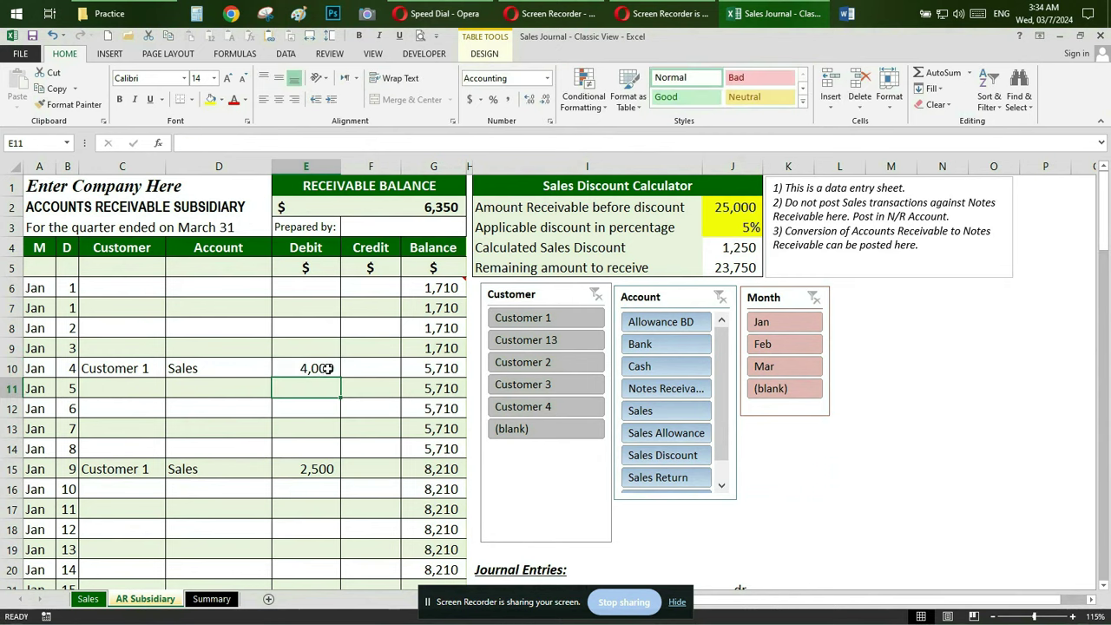
Test the Customer slicer (1, 13, 2, 3) and Account slicer (Sales, Sales Allowance, Cash, Bank), clearing both.
{"action": "left_click", "coordinate": [584, 317]}
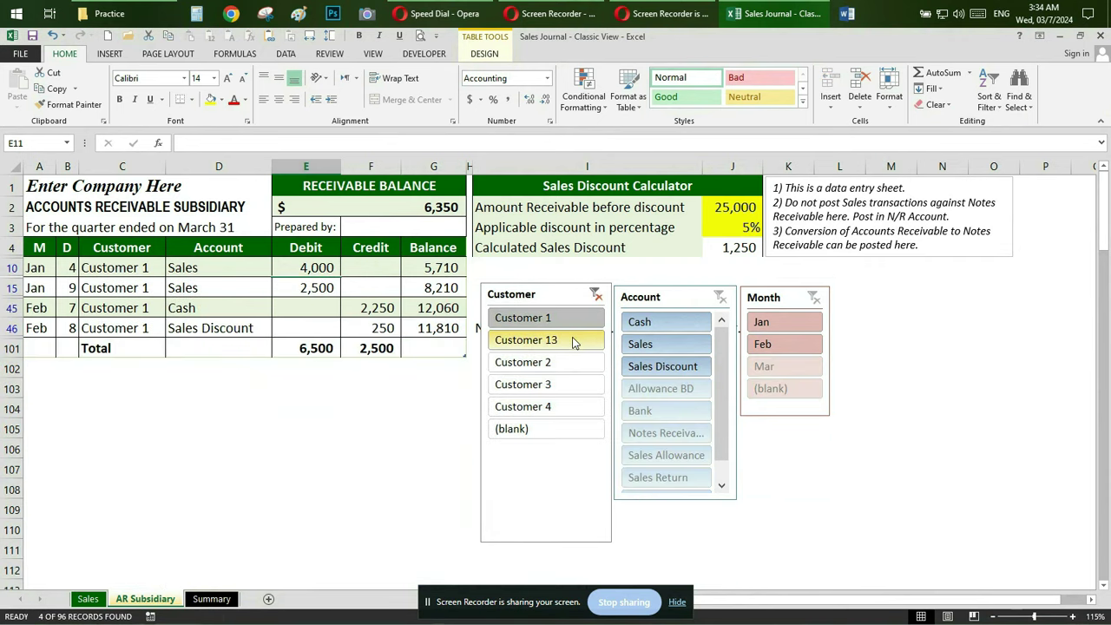
{"action": "left_click", "coordinate": [572, 341]}
{"action": "left_click", "coordinate": [568, 362]}
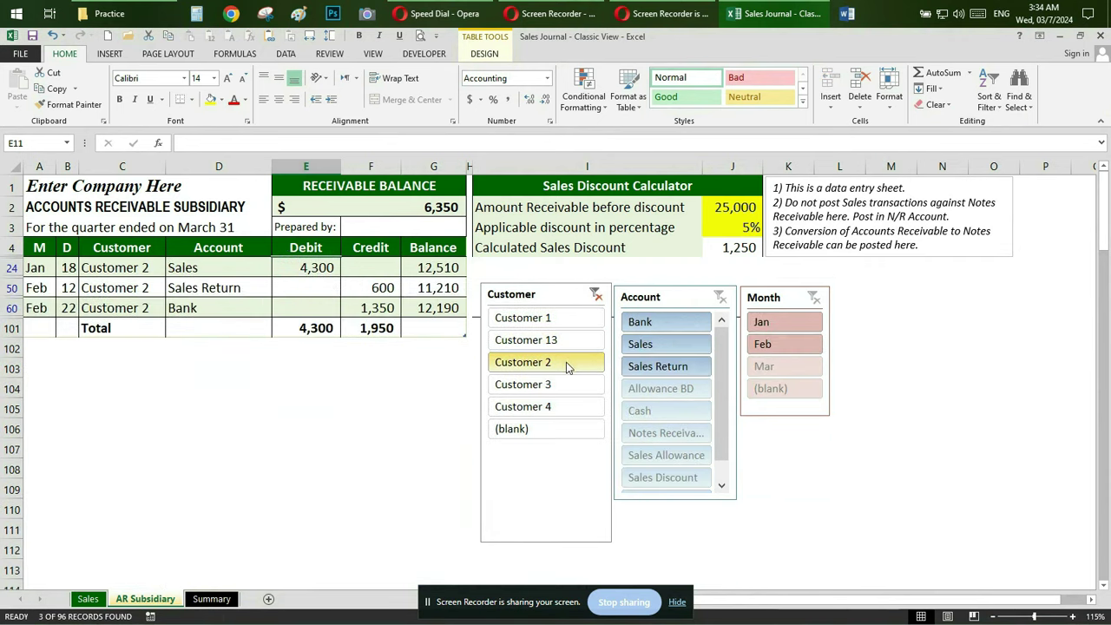
{"action": "left_click", "coordinate": [564, 387]}
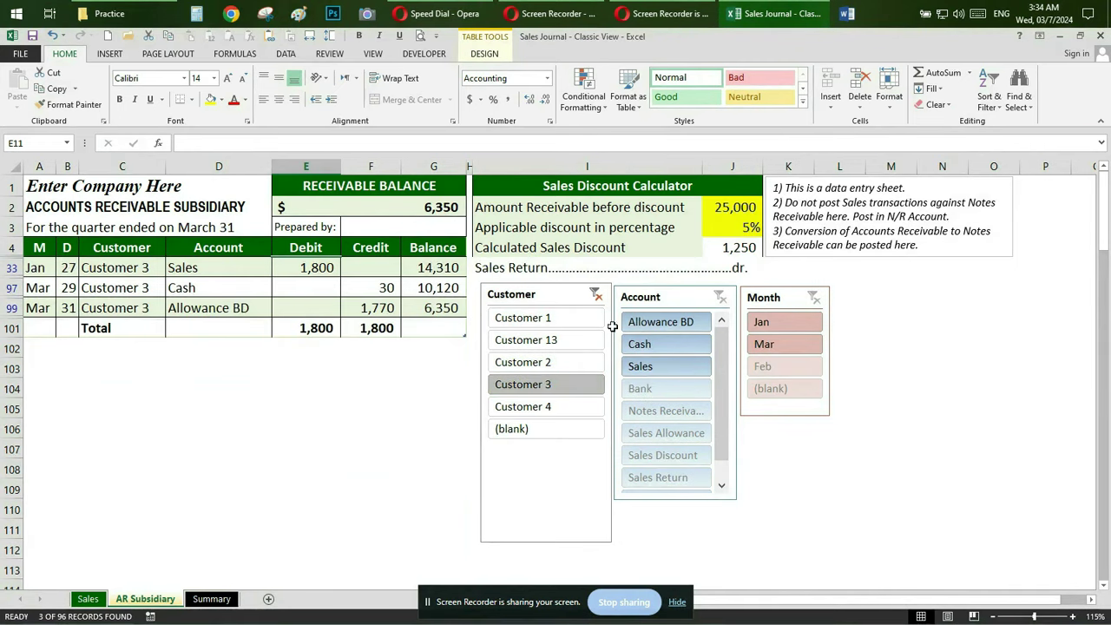
{"action": "left_click", "coordinate": [595, 295]}
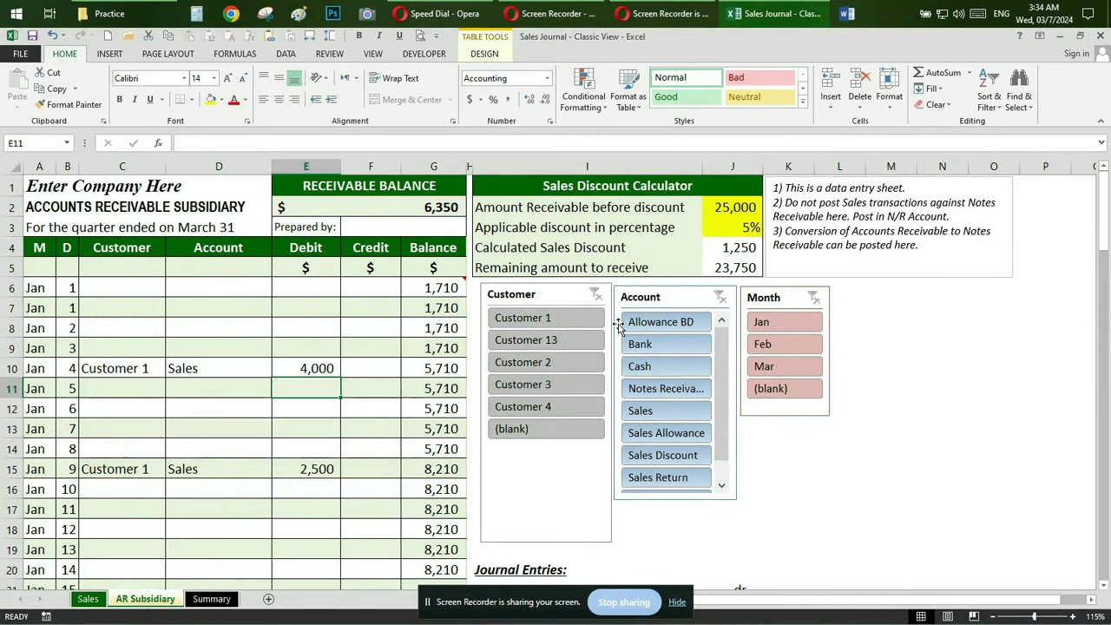
{"action": "left_click", "coordinate": [657, 413]}
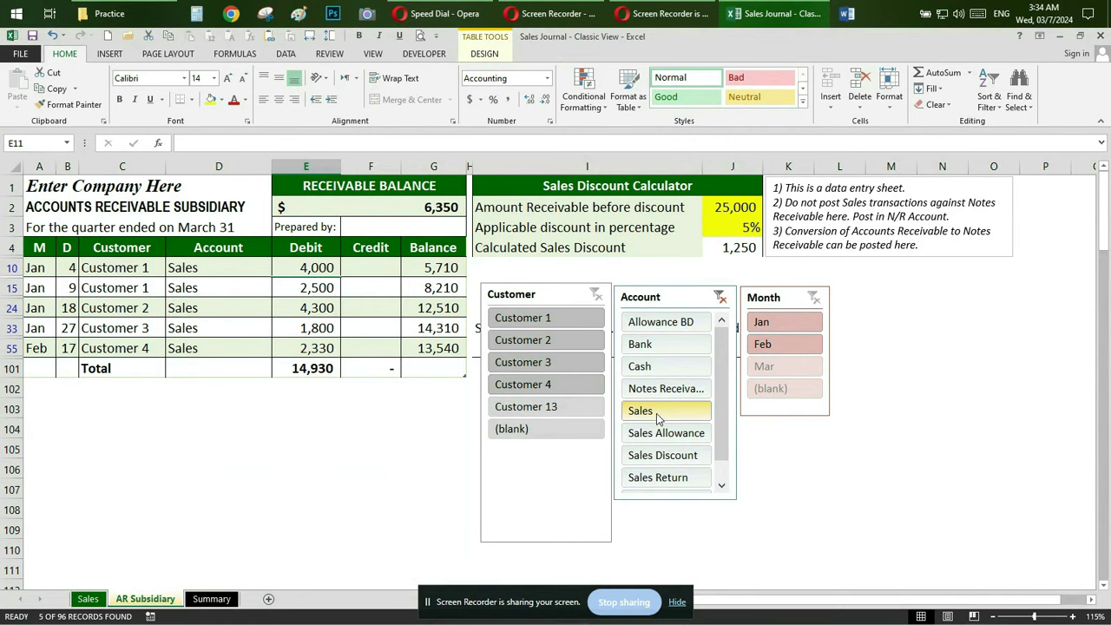
{"action": "left_click", "coordinate": [658, 431]}
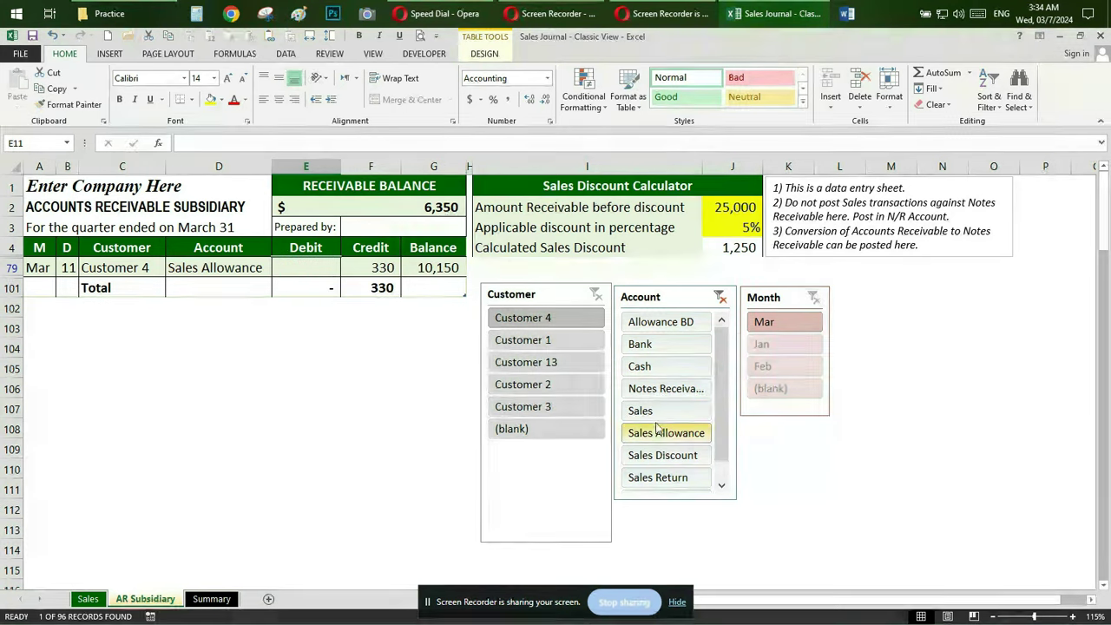
{"action": "left_click", "coordinate": [658, 369]}
{"action": "left_click", "coordinate": [660, 345]}
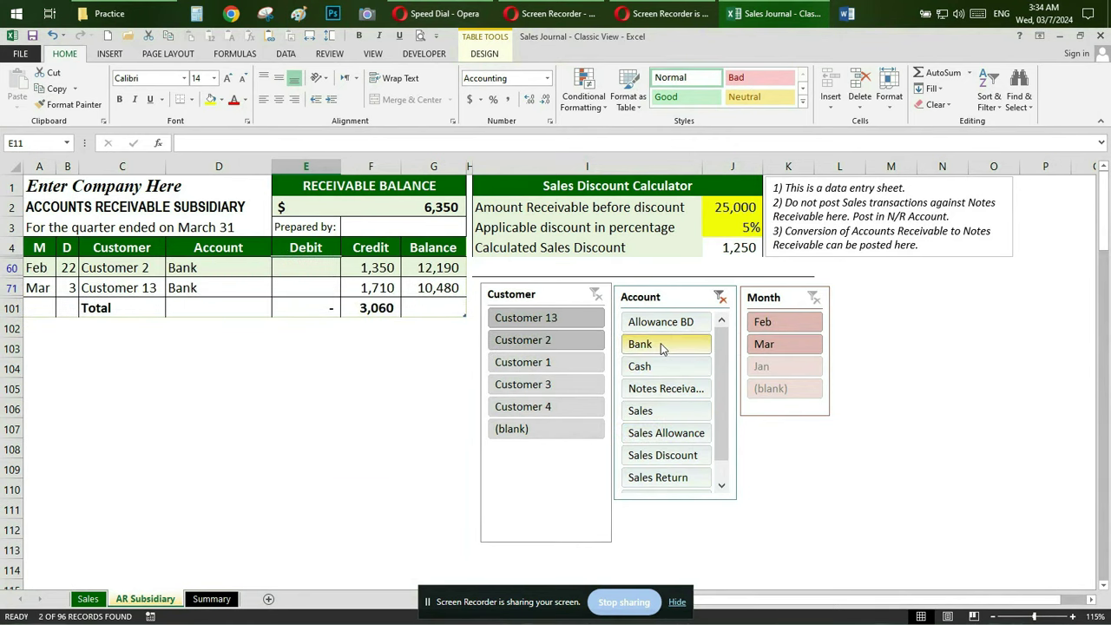
{"action": "left_click", "coordinate": [722, 296]}
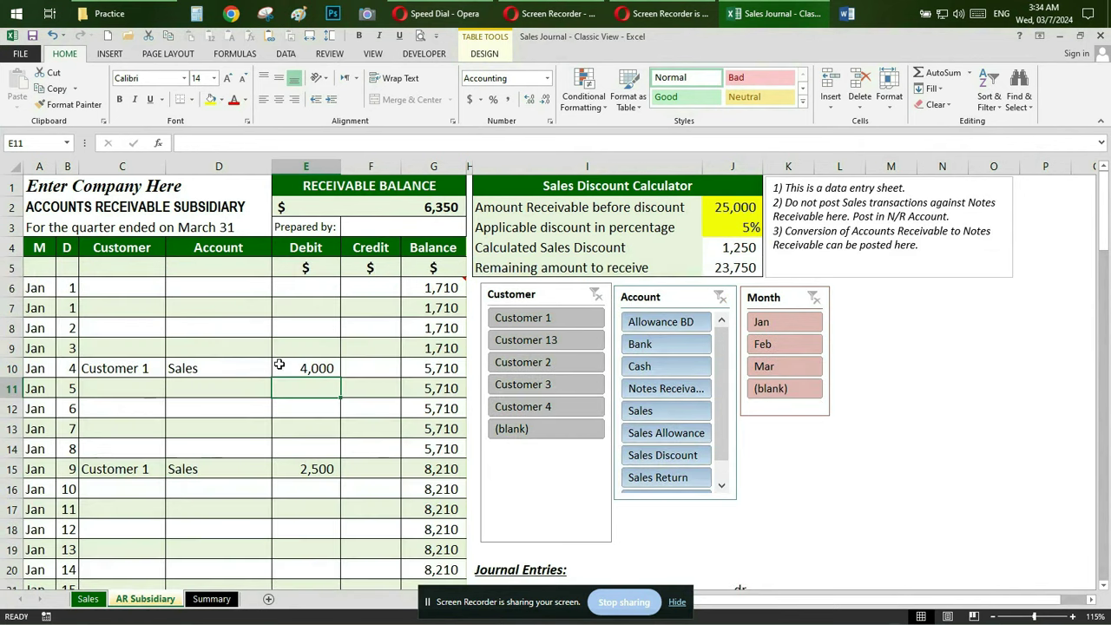
{"action": "left_click", "coordinate": [209, 599]}
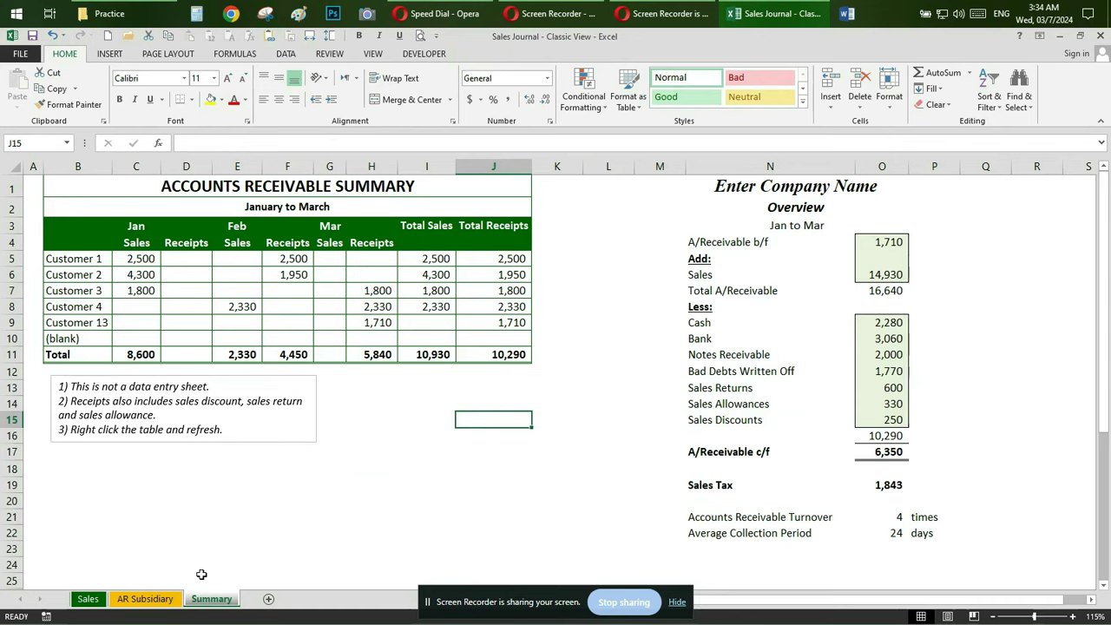
Refresh the receivables PivotTable, review the turnover and collection period figures, and close the workbook.
{"action": "right_click", "coordinate": [255, 276]}
{"action": "left_click", "coordinate": [292, 337]}
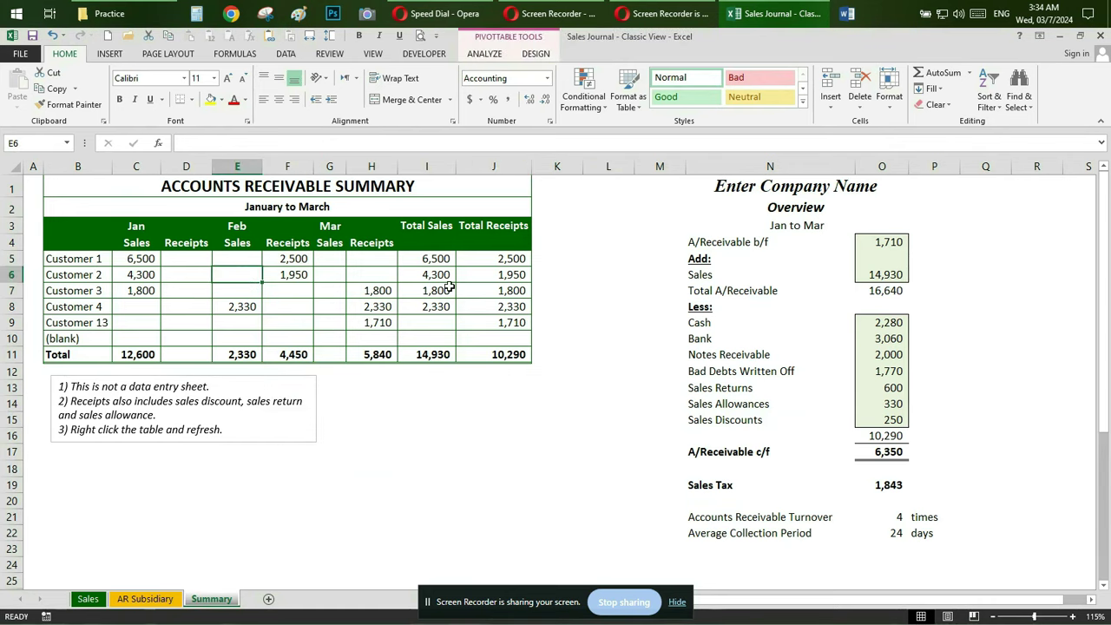
{"action": "scroll", "coordinate": [442, 304], "scroll_direction": "down", "scroll_amount": 2}
{"action": "scroll", "coordinate": [441, 304], "scroll_direction": "up", "scroll_amount": 2}
{"action": "left_click_drag", "start_coordinate": [822, 522], "coordinate": [888, 536]}
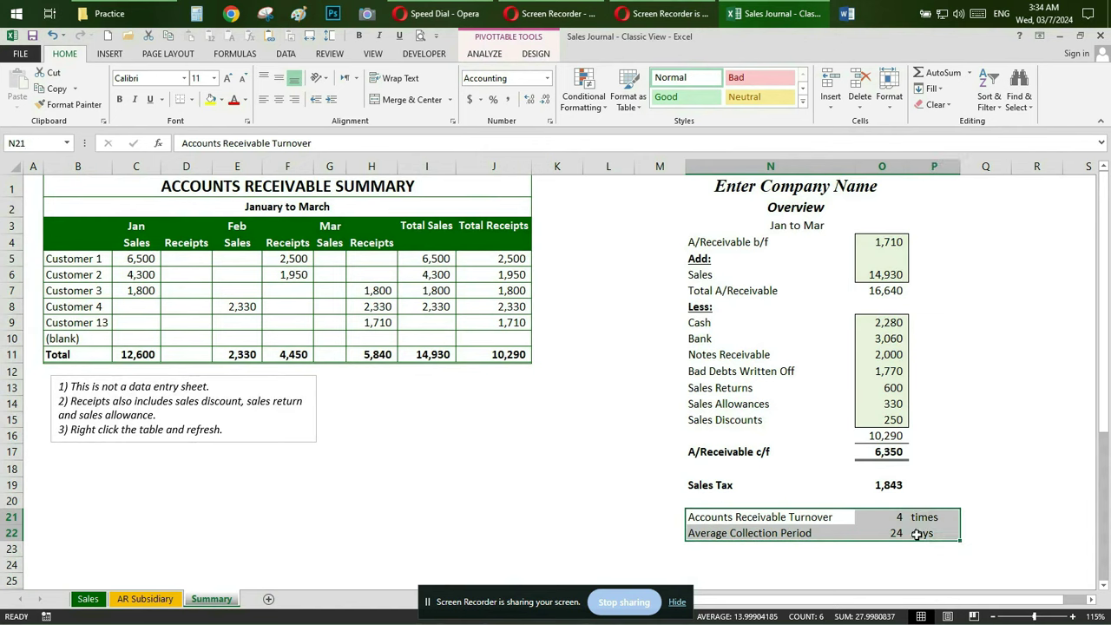
{"action": "left_click", "coordinate": [801, 568]}
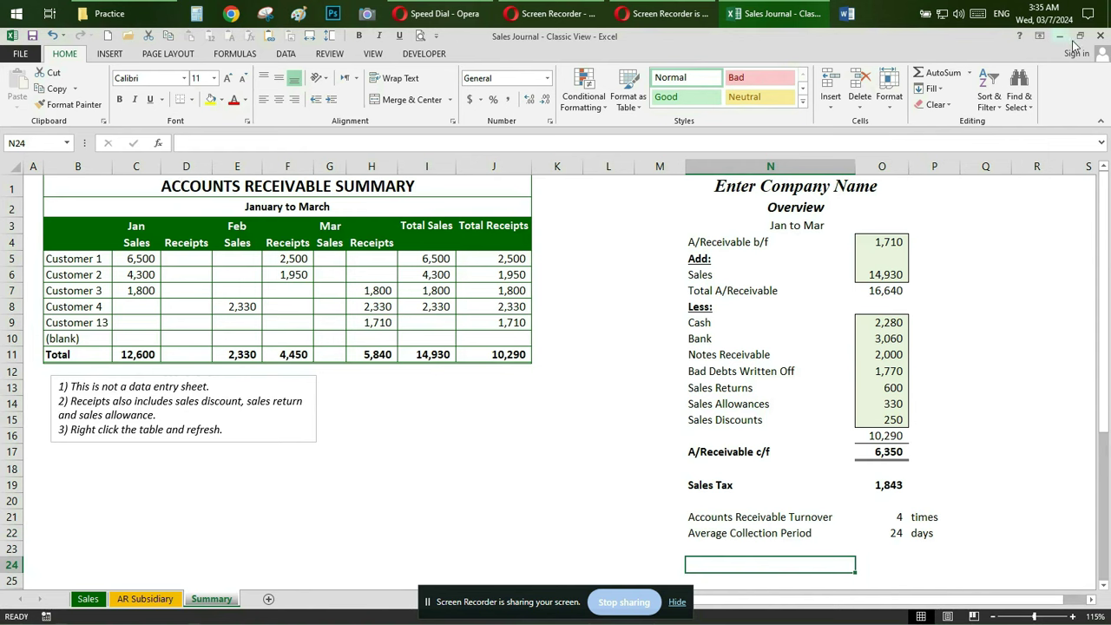
{"action": "left_click", "coordinate": [1101, 38]}
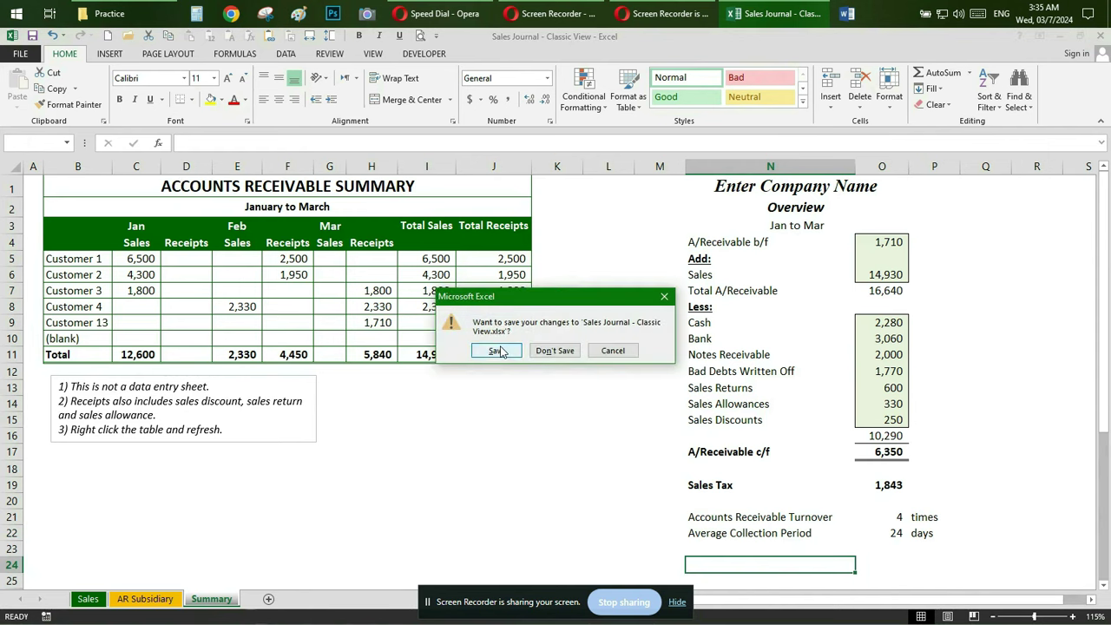
Save the Classic View changes and open the Sales Journal - Modern View workbook.
{"action": "left_click", "coordinate": [500, 347]}
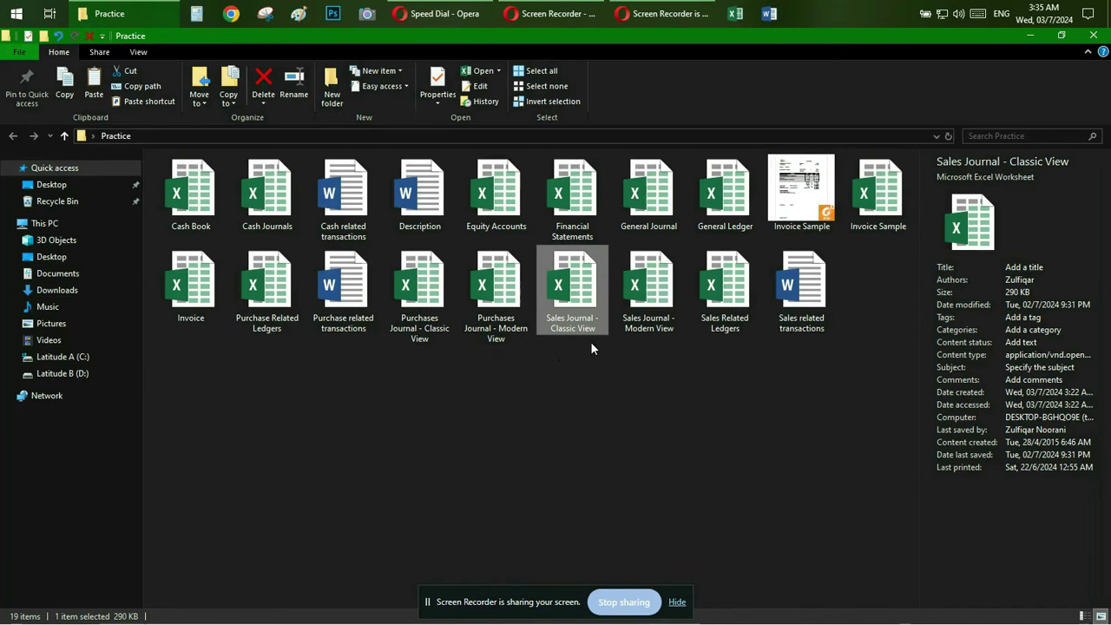
{"action": "left_click", "coordinate": [653, 275]}
{"action": "double_click", "coordinate": [653, 274]}
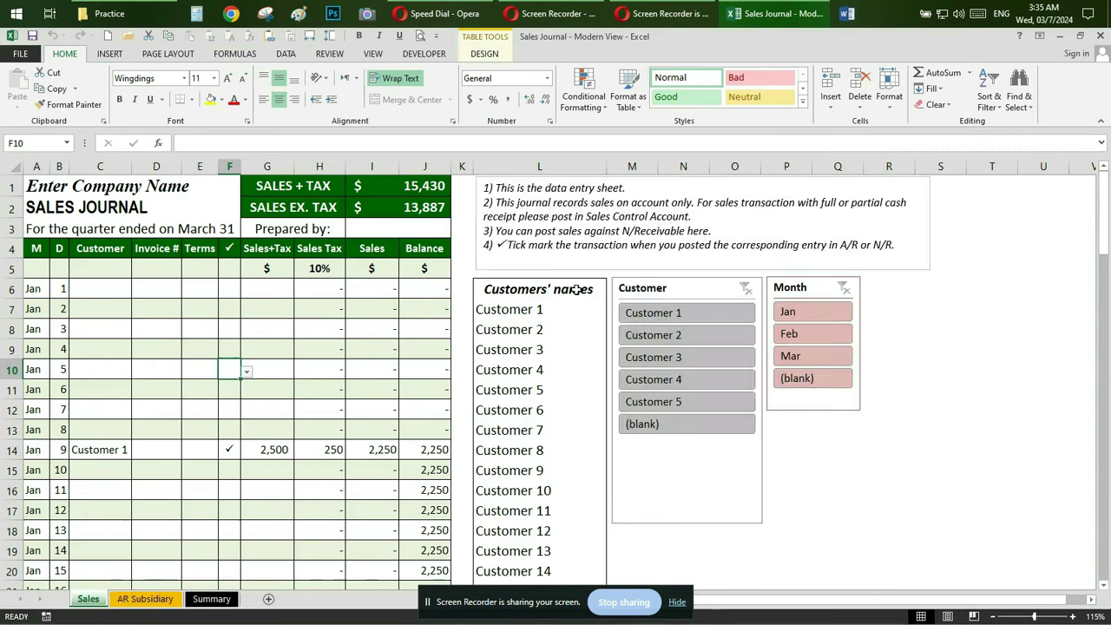
Review the Sales, NReceivable and Cash column headings on the AR Subsidiary sheet.
{"action": "left_click", "coordinate": [139, 599]}
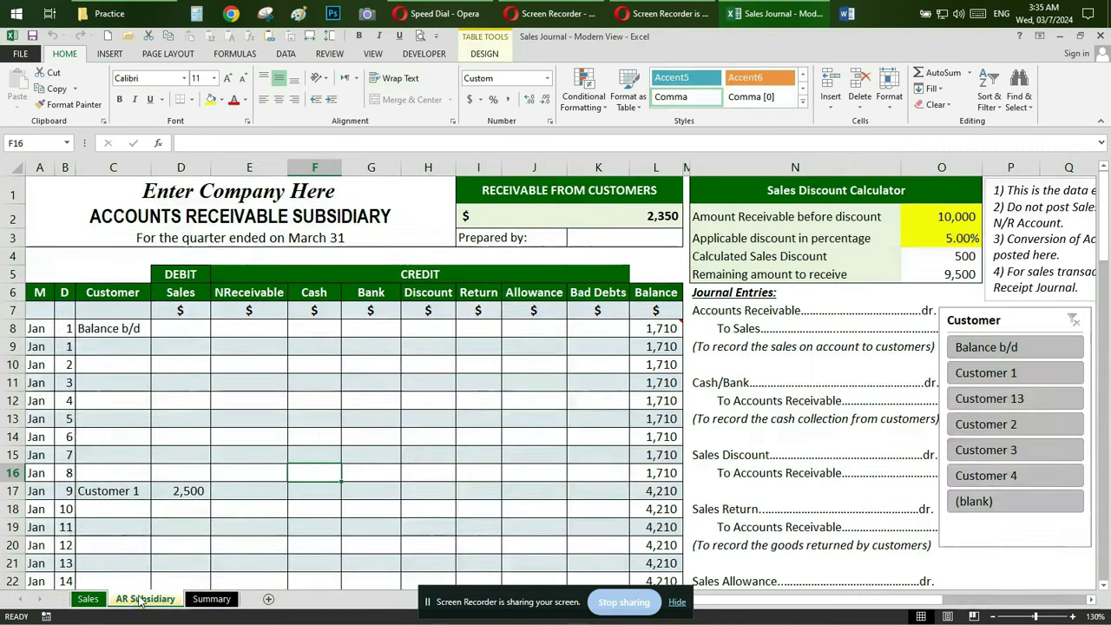
{"action": "left_click", "coordinate": [181, 292]}
{"action": "left_click", "coordinate": [250, 292]}
{"action": "left_click", "coordinate": [314, 292]}
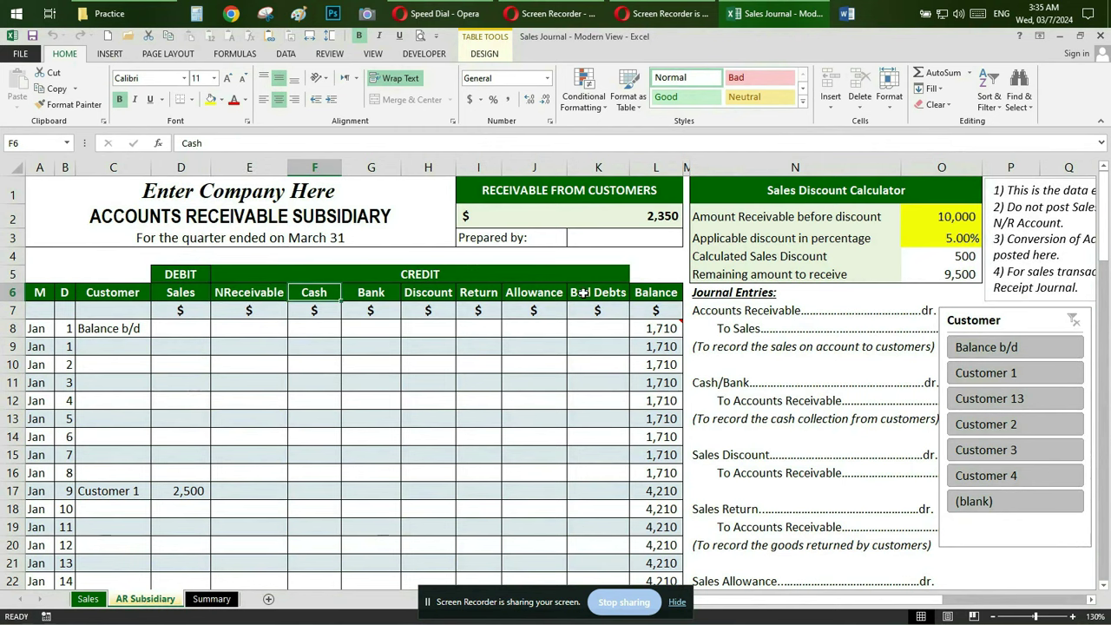
Refresh the Summary sheet's January PivotTable and review the overview figures.
{"action": "left_click", "coordinate": [209, 600]}
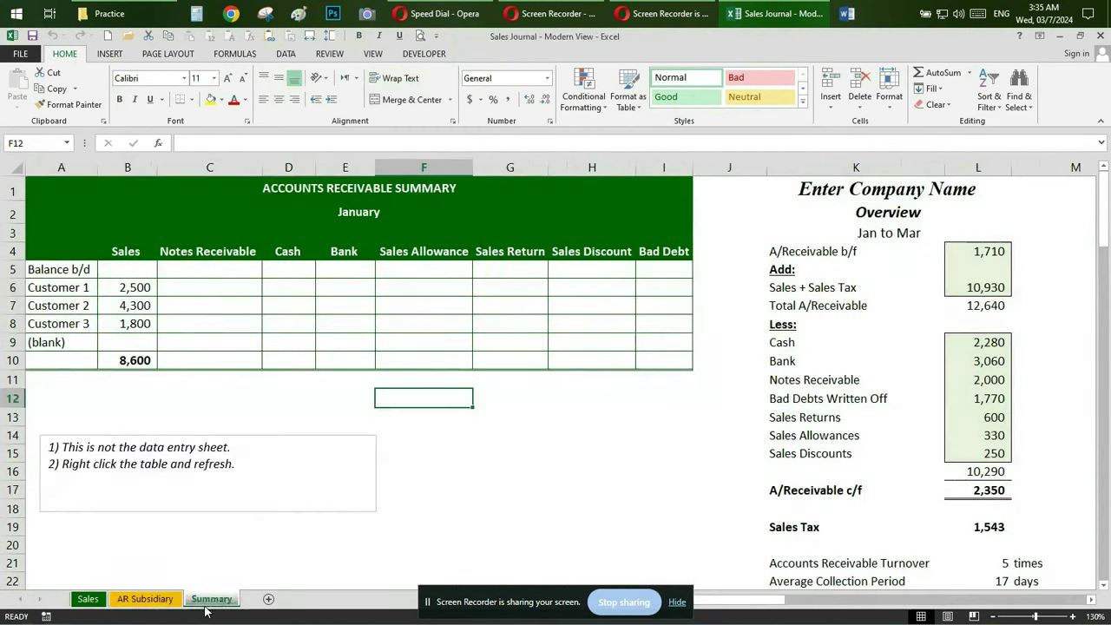
{"action": "right_click", "coordinate": [278, 308]}
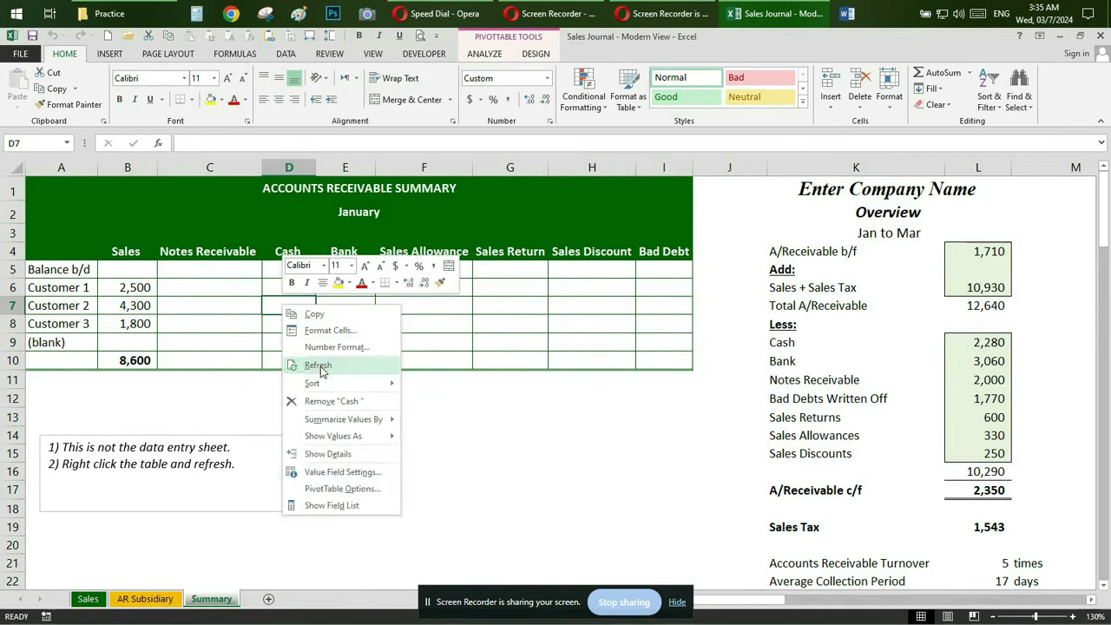
{"action": "left_click", "coordinate": [313, 362]}
{"action": "scroll", "coordinate": [321, 367], "scroll_direction": "down", "scroll_amount": 4}
{"action": "scroll", "coordinate": [321, 366], "scroll_direction": "down", "scroll_amount": 7}
{"action": "scroll", "coordinate": [320, 367], "scroll_direction": "down", "scroll_amount": 1}
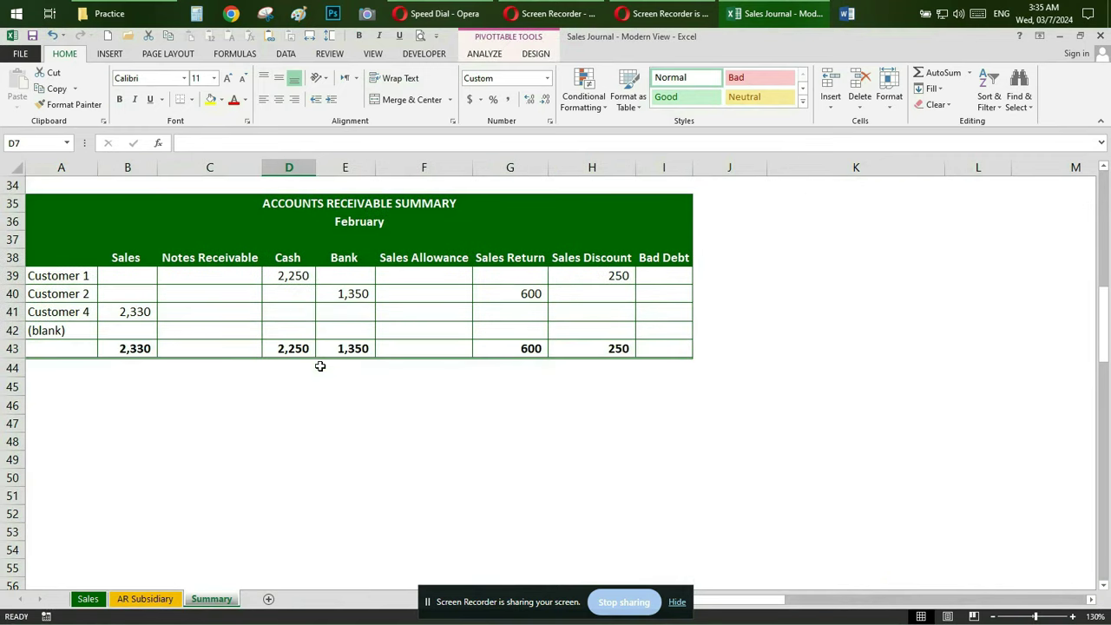
{"action": "scroll", "coordinate": [321, 366], "scroll_direction": "down", "scroll_amount": 4}
{"action": "scroll", "coordinate": [320, 366], "scroll_direction": "down", "scroll_amount": 5}
{"action": "scroll", "coordinate": [320, 366], "scroll_direction": "down", "scroll_amount": 7}
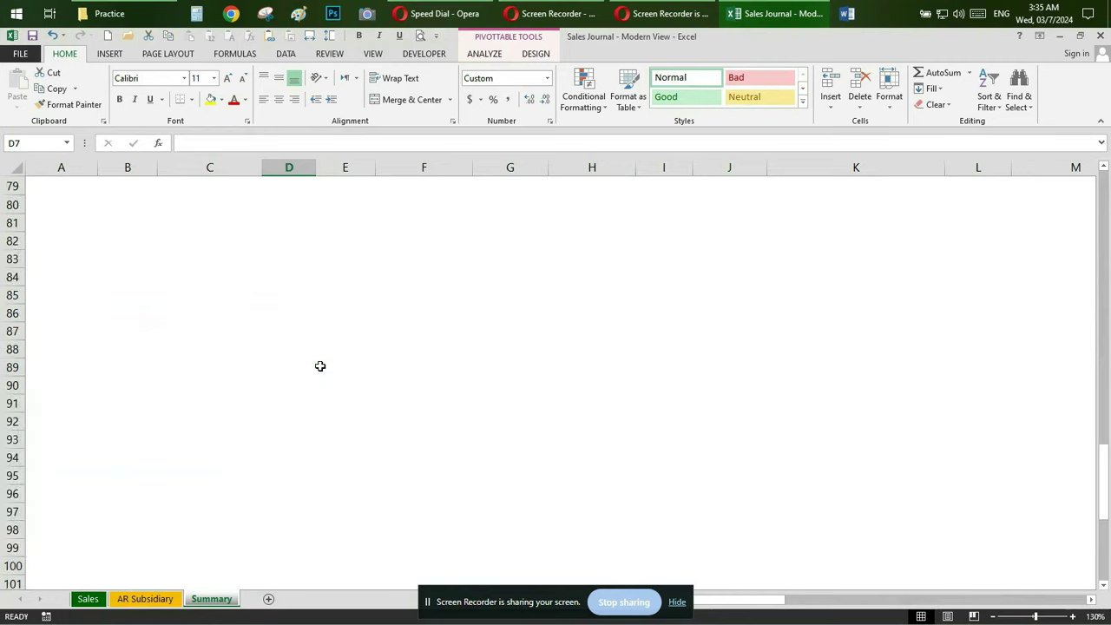
{"action": "scroll", "coordinate": [321, 366], "scroll_direction": "down", "scroll_amount": 6}
{"action": "scroll", "coordinate": [320, 366], "scroll_direction": "up", "scroll_amount": 4}
{"action": "scroll", "coordinate": [320, 366], "scroll_direction": "up", "scroll_amount": 15}
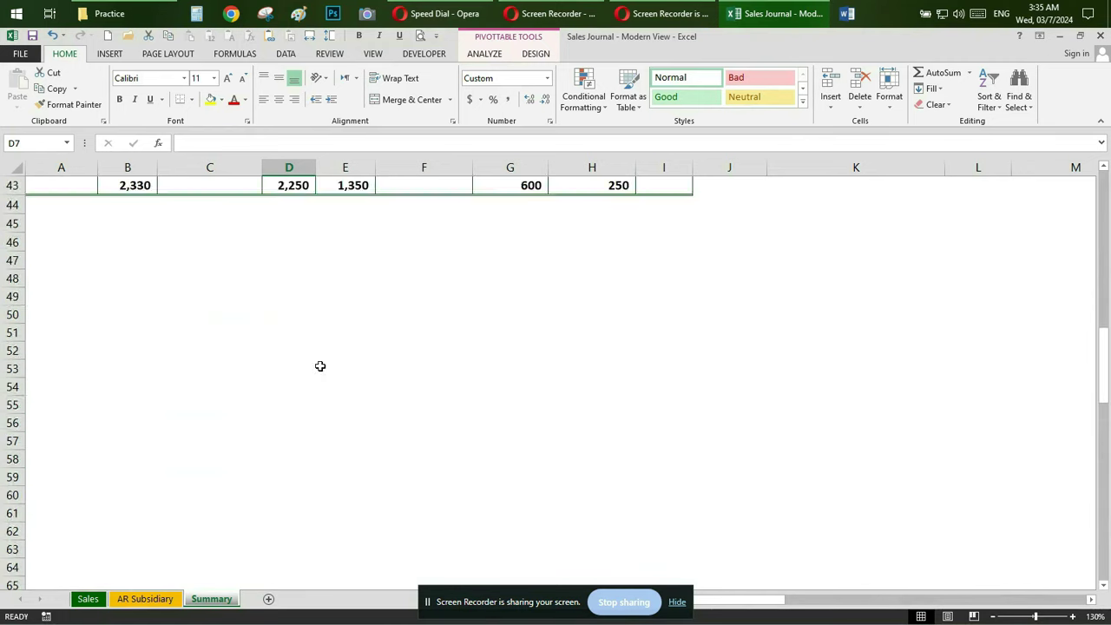
{"action": "scroll", "coordinate": [320, 366], "scroll_direction": "up", "scroll_amount": 3}
{"action": "scroll", "coordinate": [320, 367], "scroll_direction": "up", "scroll_amount": 11}
{"action": "scroll", "coordinate": [623, 389], "scroll_direction": "down", "scroll_amount": 2}
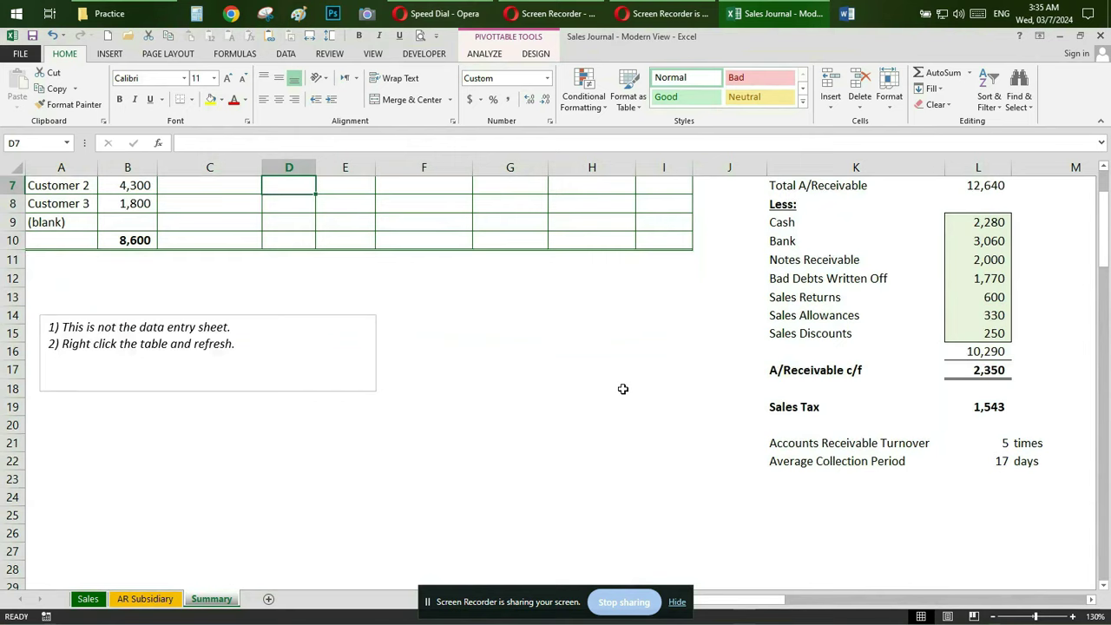
{"action": "scroll", "coordinate": [754, 329], "scroll_direction": "up", "scroll_amount": 1}
{"action": "scroll", "coordinate": [833, 323], "scroll_direction": "up", "scroll_amount": 1}
{"action": "mouse_move", "coordinate": [825, 253]}
{"action": "left_mouse_down"}
{"action": "mouse_move", "coordinate": [941, 323]}
{"action": "mouse_move", "coordinate": [1018, 527]}
{"action": "left_mouse_up"}
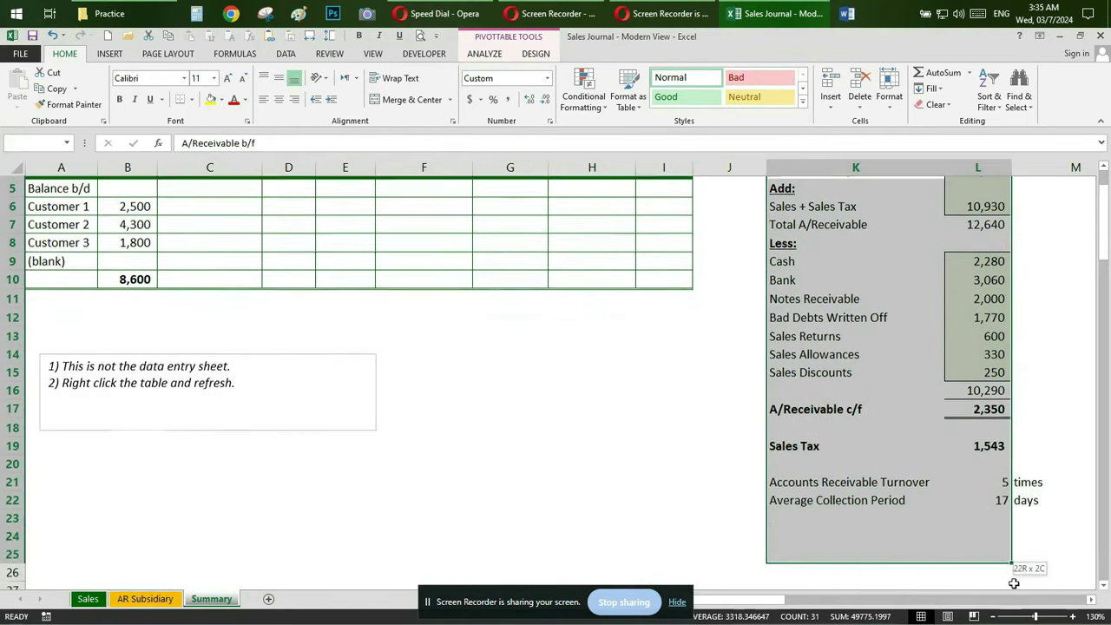
{"action": "left_click", "coordinate": [424, 425]}
{"action": "scroll", "coordinate": [168, 343], "scroll_direction": "up", "scroll_amount": 2}
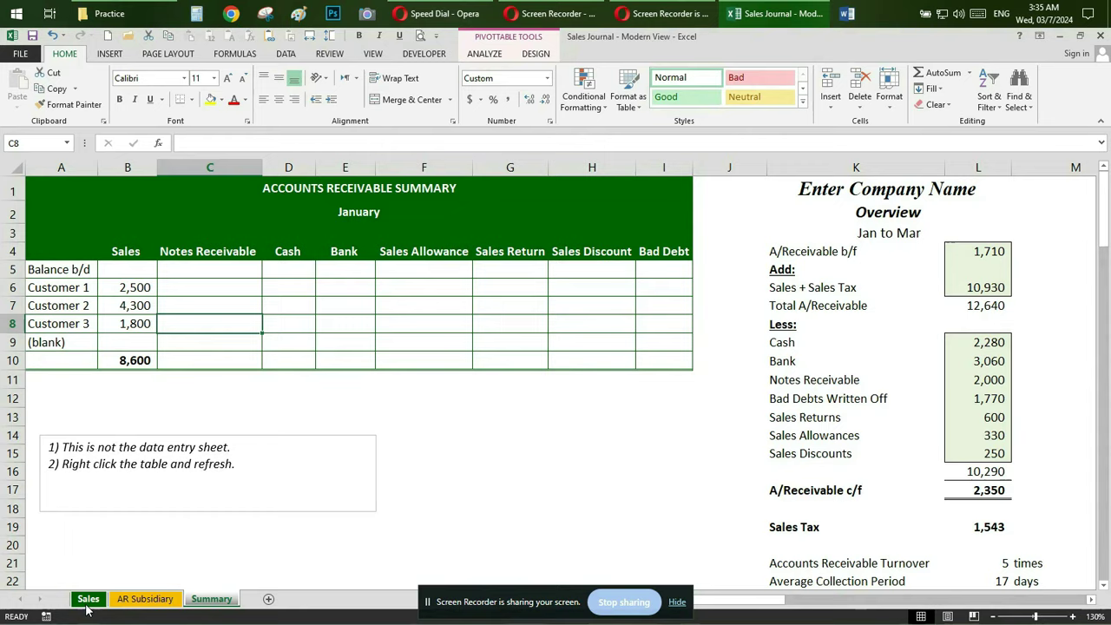
{"action": "left_click", "coordinate": [87, 599]}
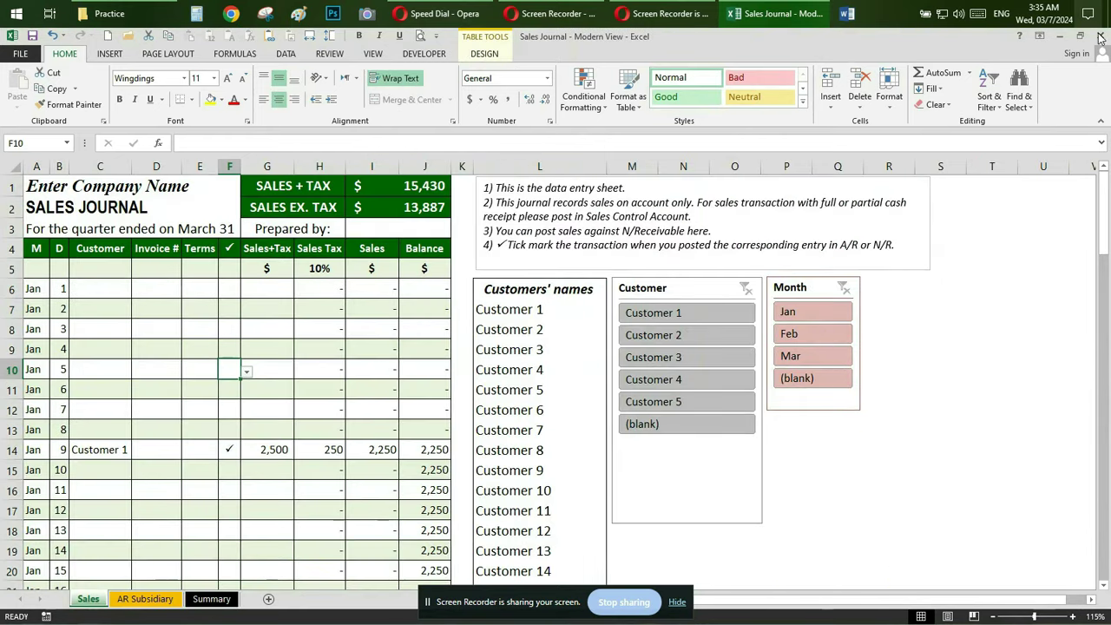
Close the Modern View workbook without saving and open Sales Related Ledgers.
{"action": "left_click", "coordinate": [1101, 35]}
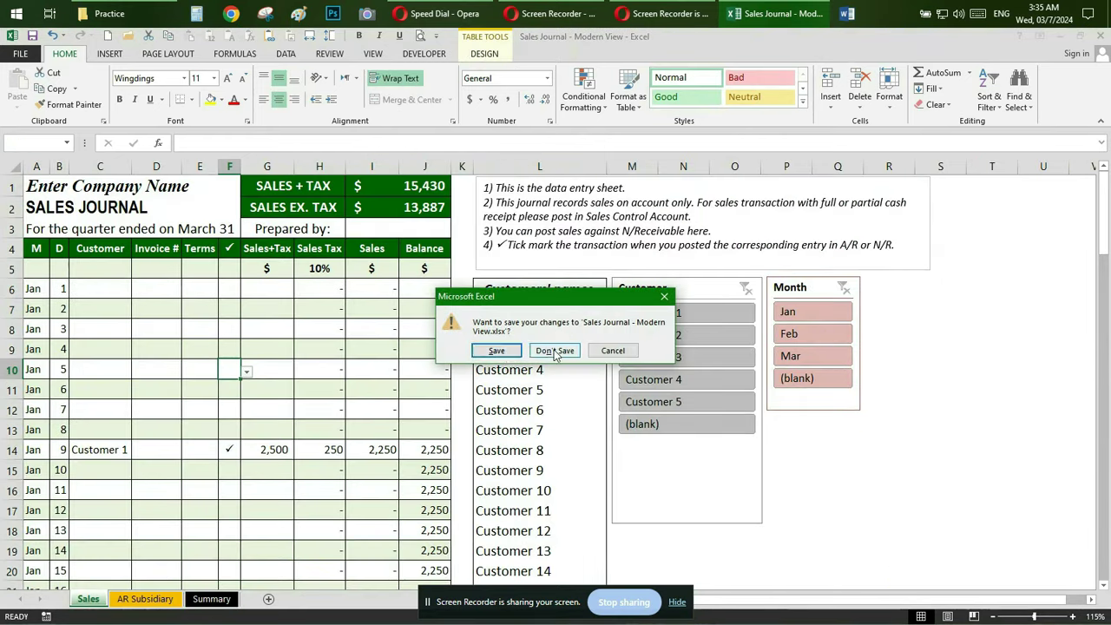
{"action": "left_click", "coordinate": [554, 350]}
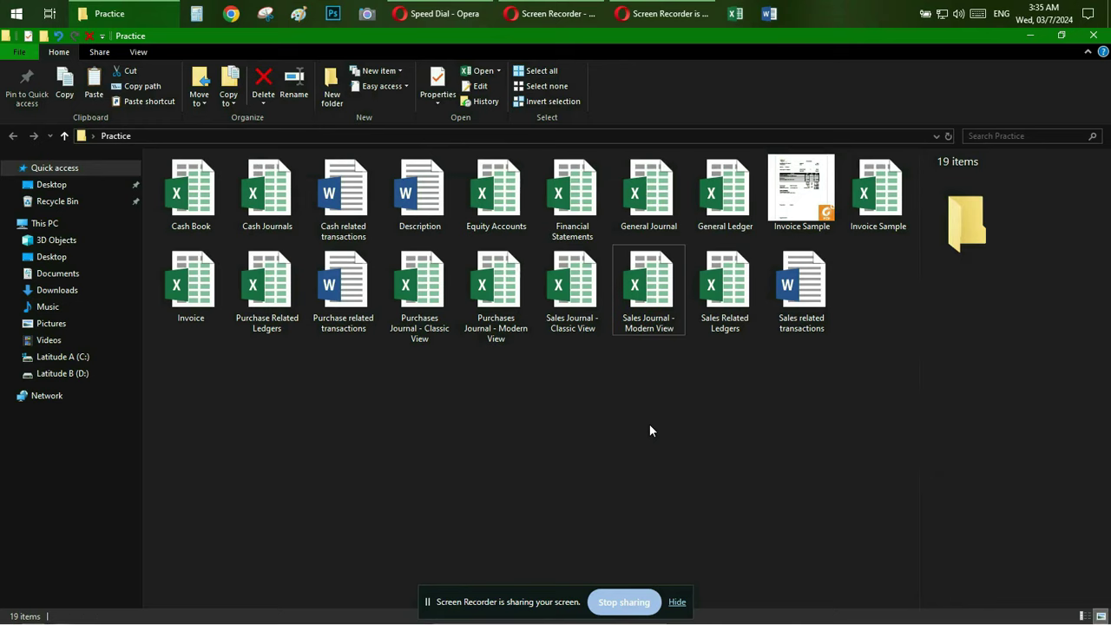
{"action": "double_click", "coordinate": [725, 287]}
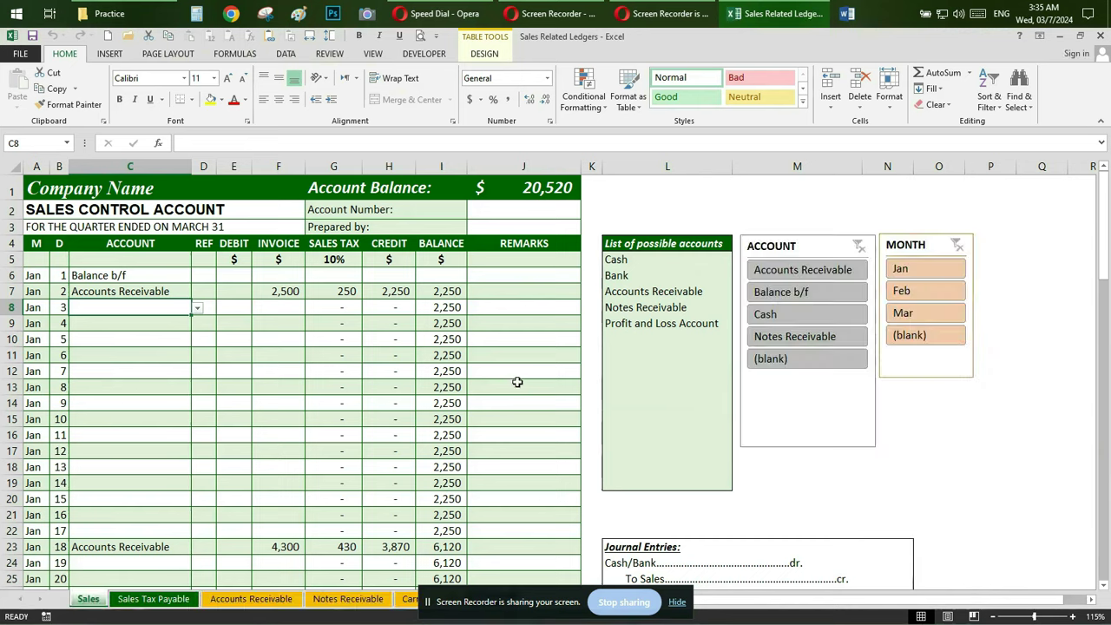
Review the Sales Tax Payable, Accounts Receivable and Notes Receivable sheets, then close the workbook.
{"action": "left_click", "coordinate": [143, 603]}
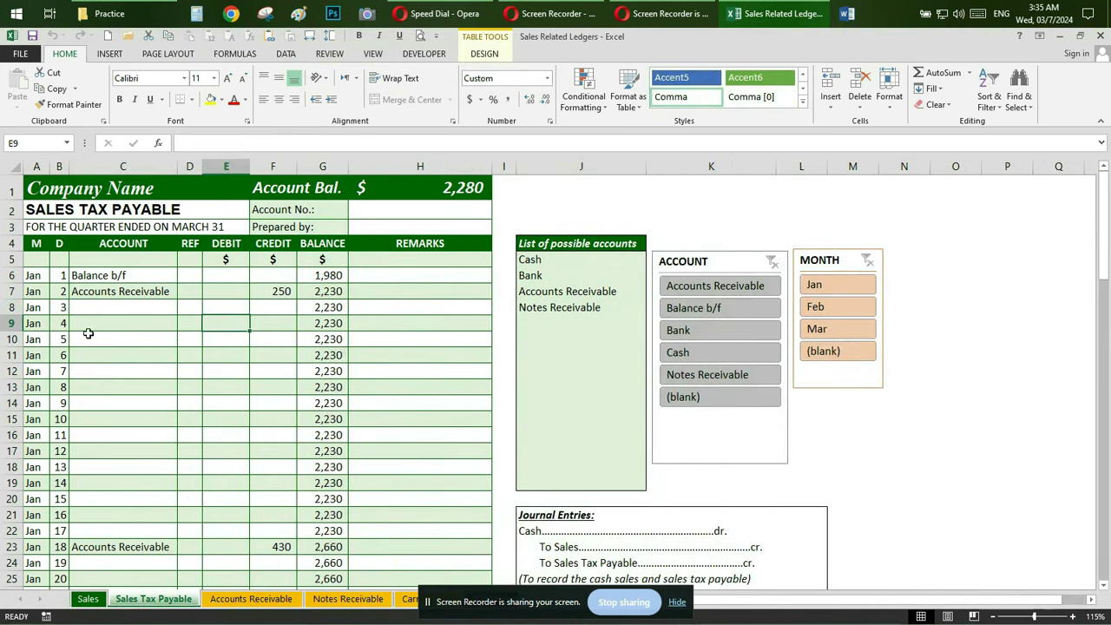
{"action": "left_click", "coordinate": [250, 599]}
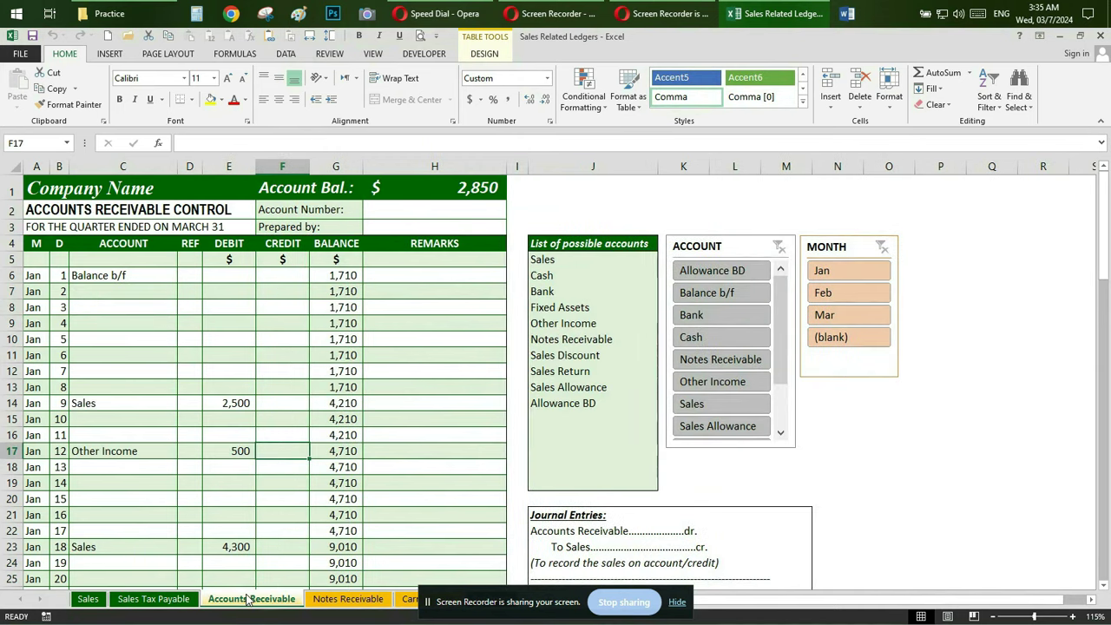
{"action": "left_click", "coordinate": [331, 602]}
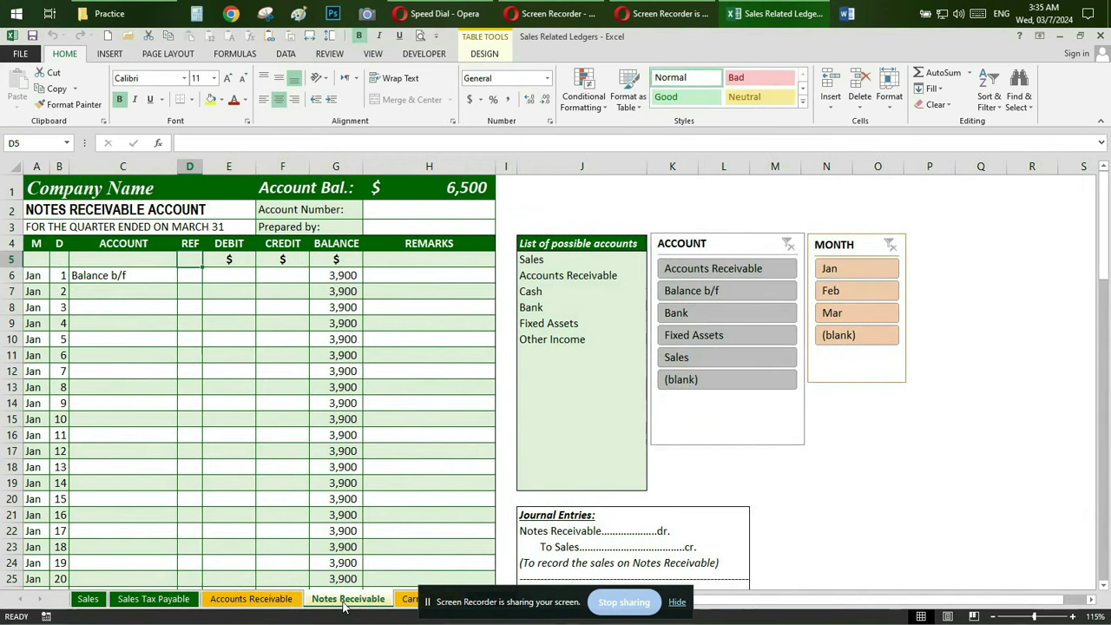
{"action": "left_click", "coordinate": [1100, 36]}
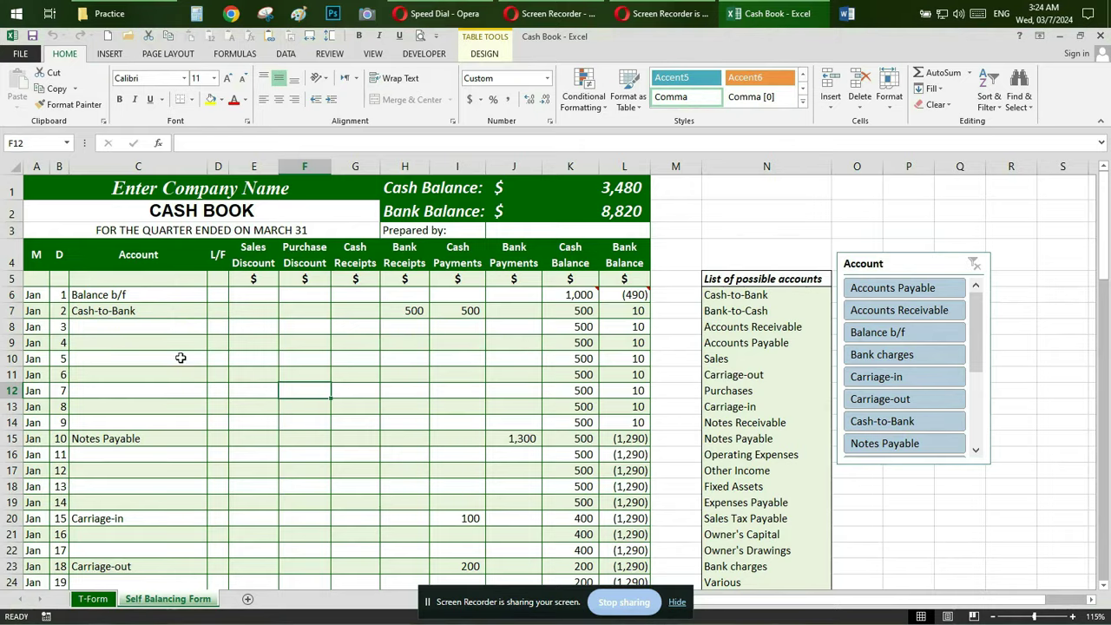
Record a Jan 4 Notes Receivable bank receipt of 2,000 in row 9 of the Cash Book.
{"action": "left_click", "coordinate": [198, 344]}
{"action": "left_click", "coordinate": [212, 344]}
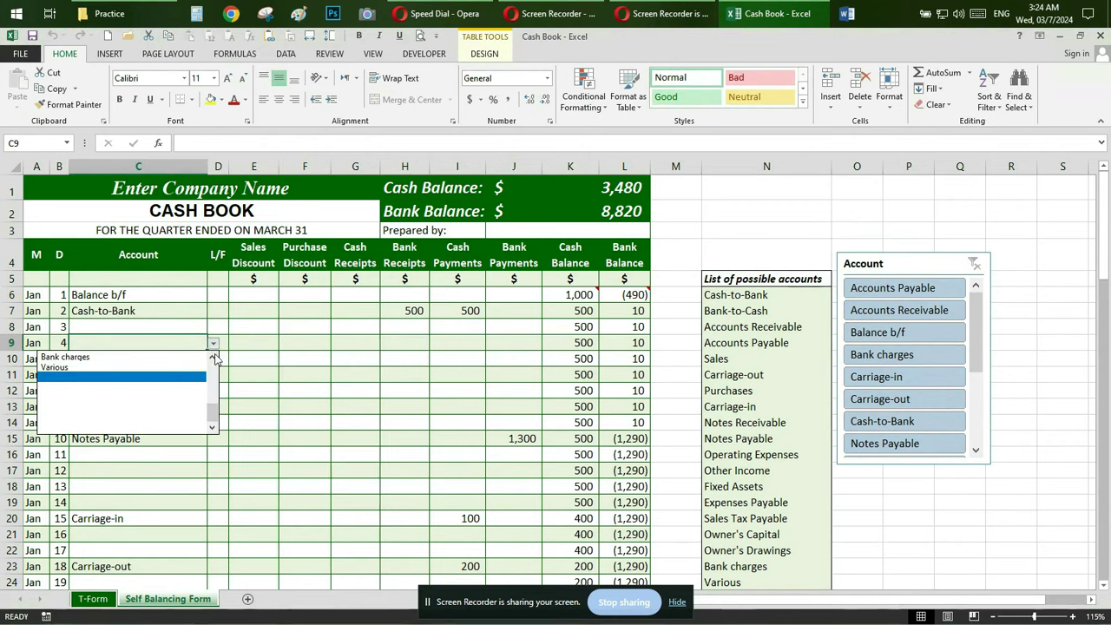
{"action": "left_click_drag", "start_coordinate": [214, 416], "coordinate": [214, 386]}
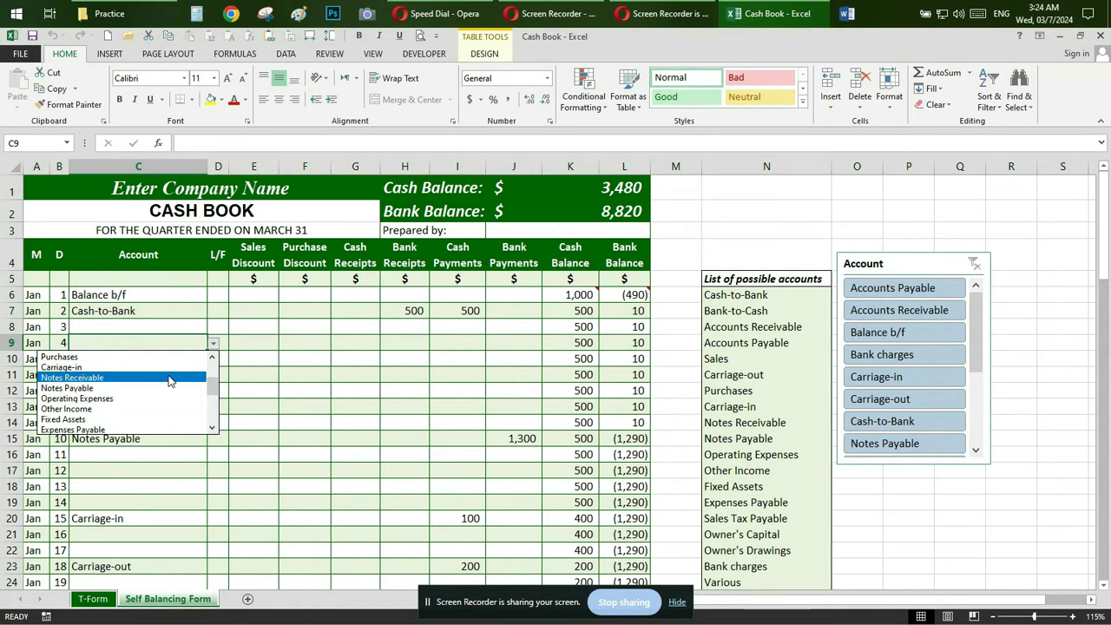
{"action": "left_click", "coordinate": [170, 379]}
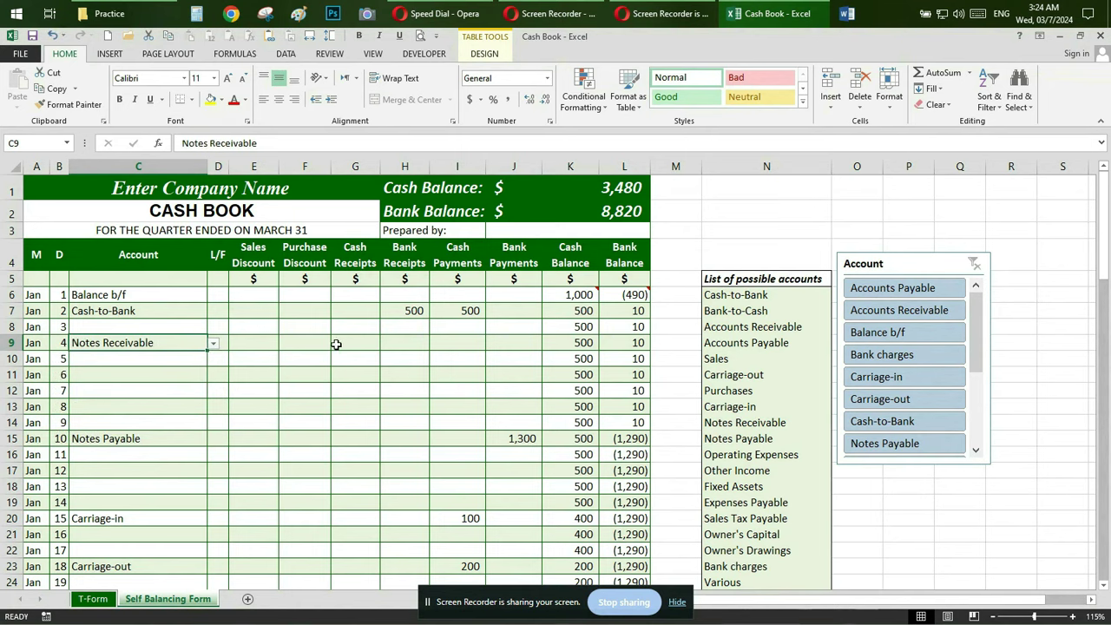
{"action": "left_click", "coordinate": [398, 343]}
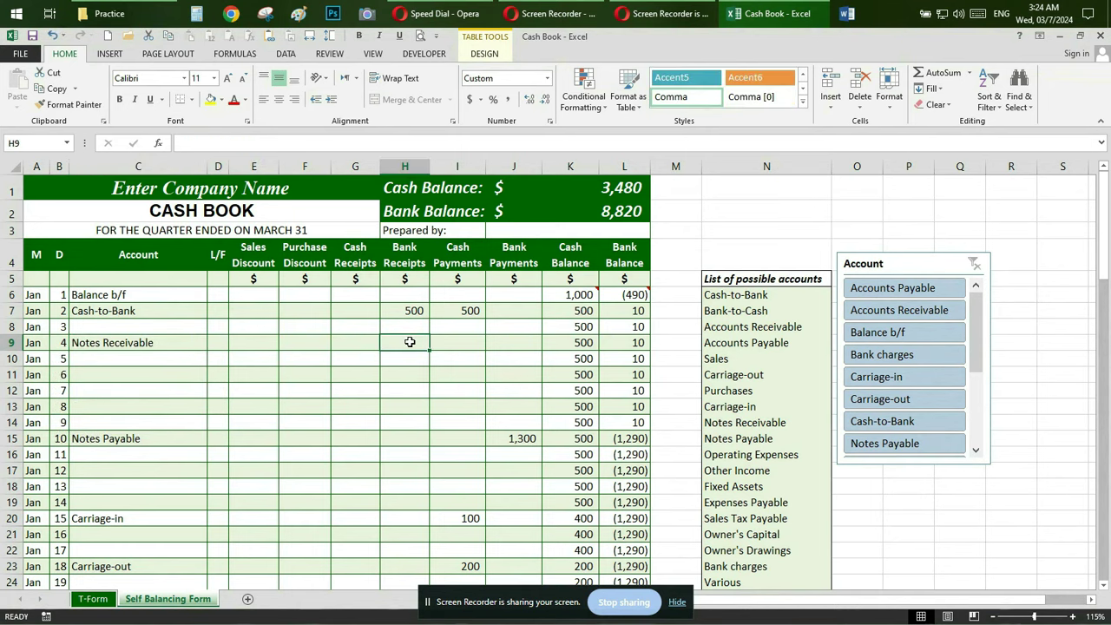
{"action": "type", "text": "2000"}
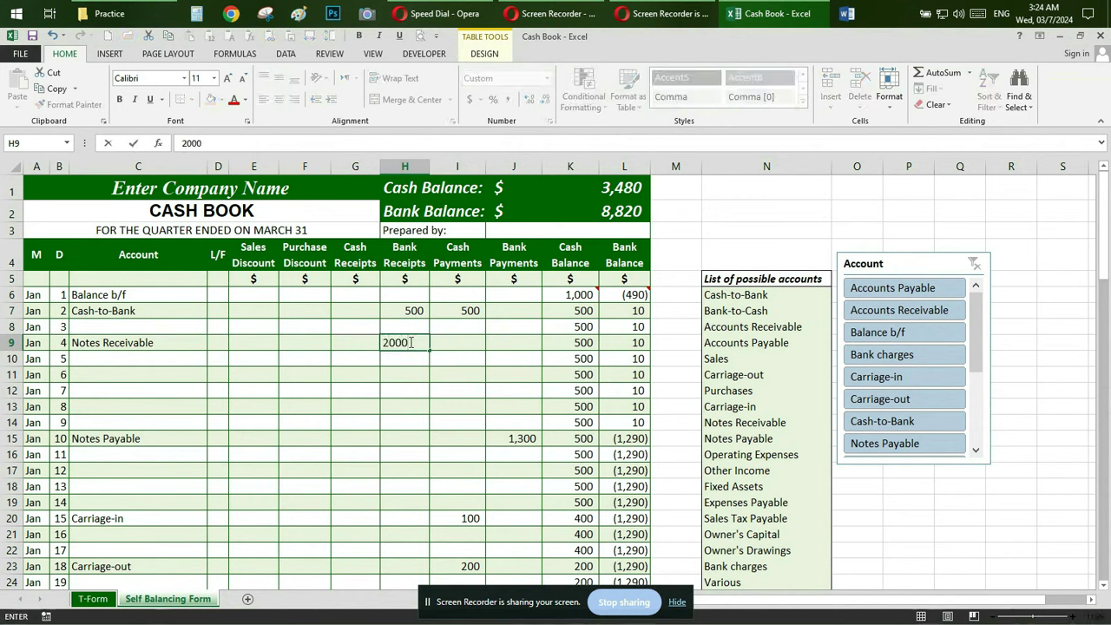
{"action": "key", "text": "Return"}
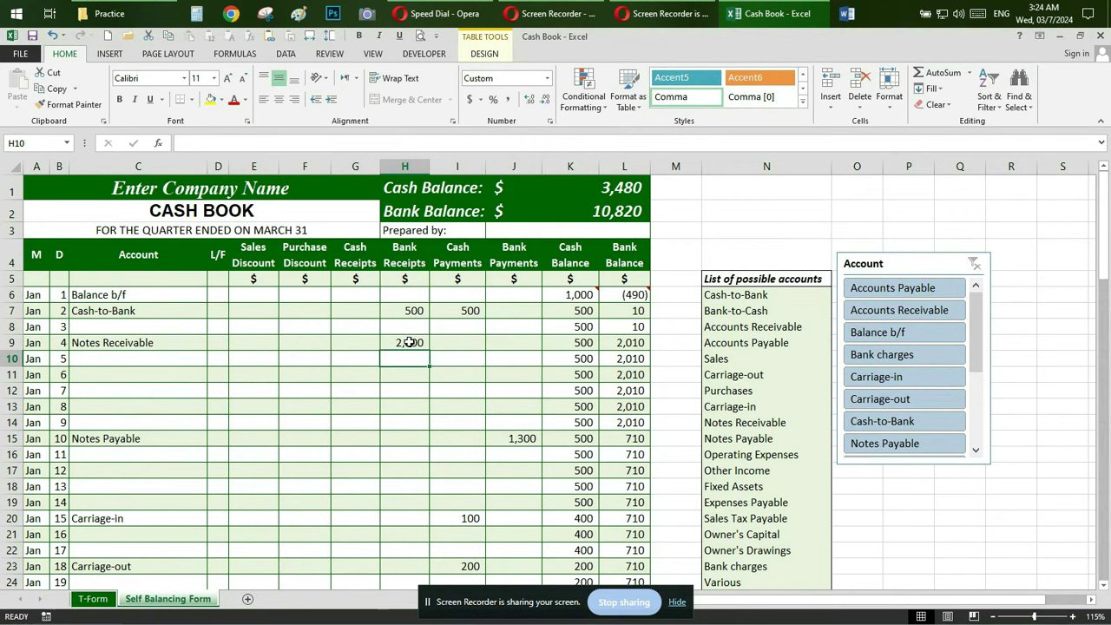
Record a Jan 7 Accounts Receivable cash receipt of 1,000 in row 12.
{"action": "left_click", "coordinate": [134, 392]}
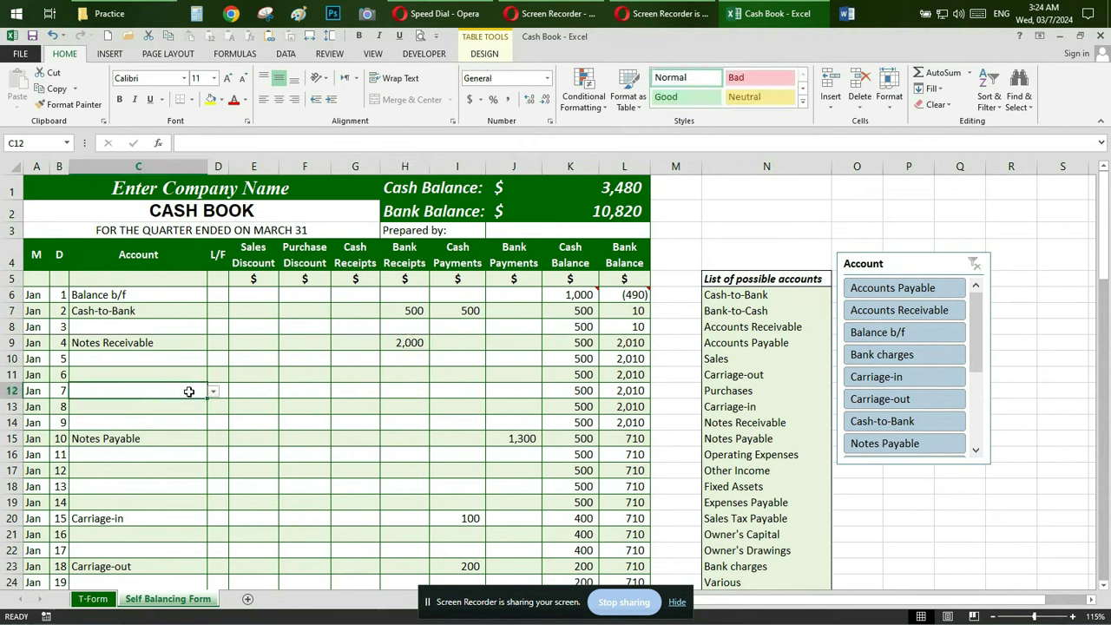
{"action": "left_click", "coordinate": [213, 391]}
{"action": "left_click", "coordinate": [211, 424]}
{"action": "left_click", "coordinate": [211, 424]}
{"action": "left_click", "coordinate": [211, 424]}
{"action": "left_click", "coordinate": [182, 425]}
{"action": "left_click", "coordinate": [361, 387]}
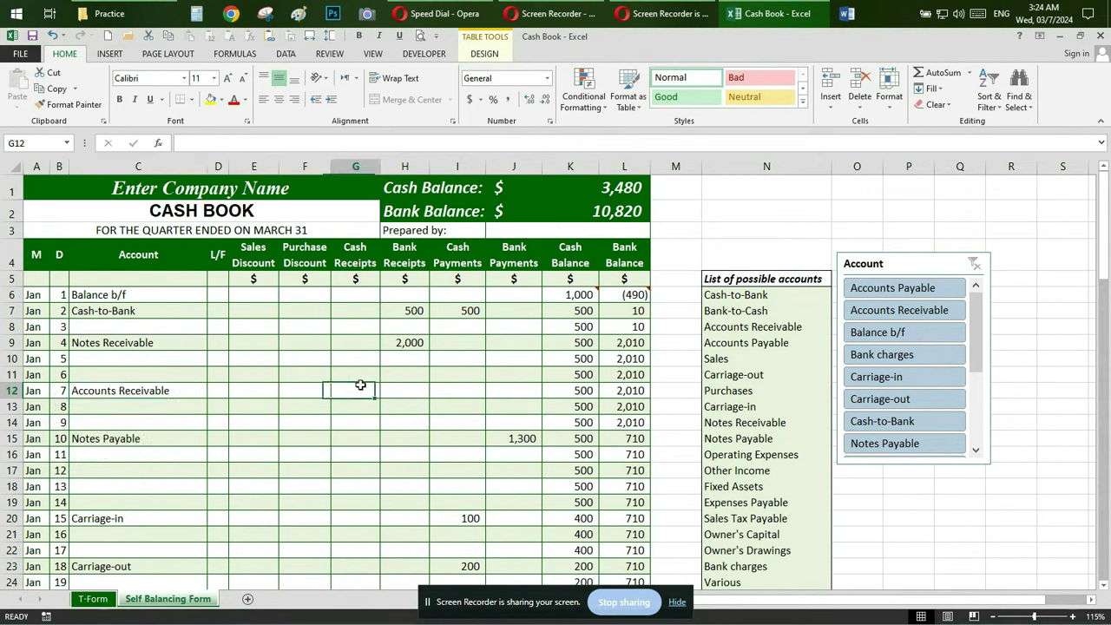
{"action": "type", "text": "1"}
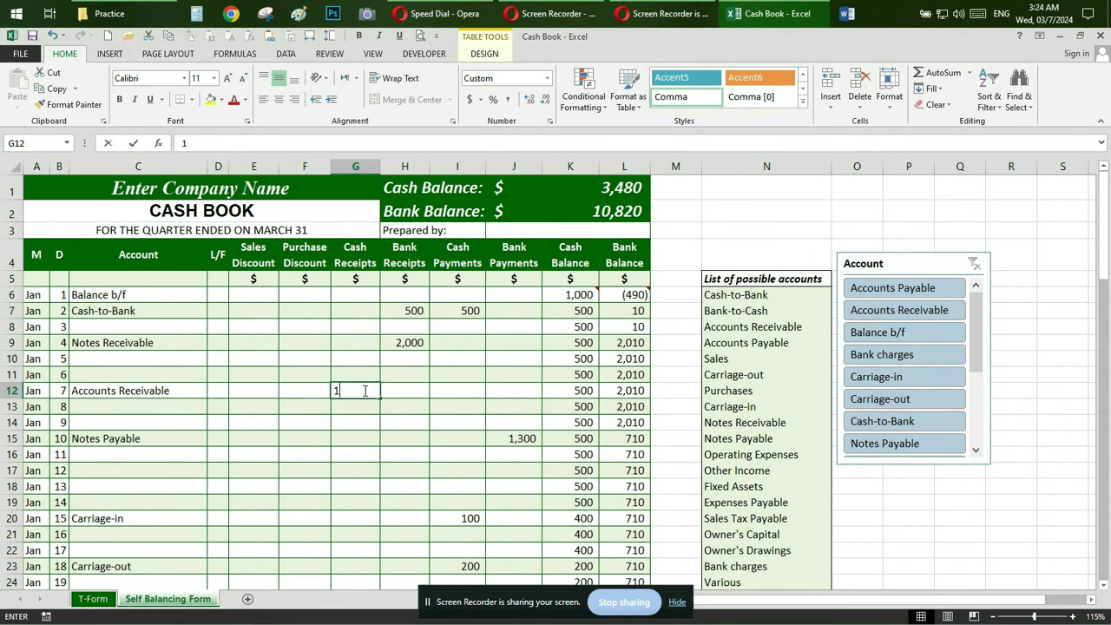
{"action": "type", "text": "000"}
{"action": "key", "text": "Return"}
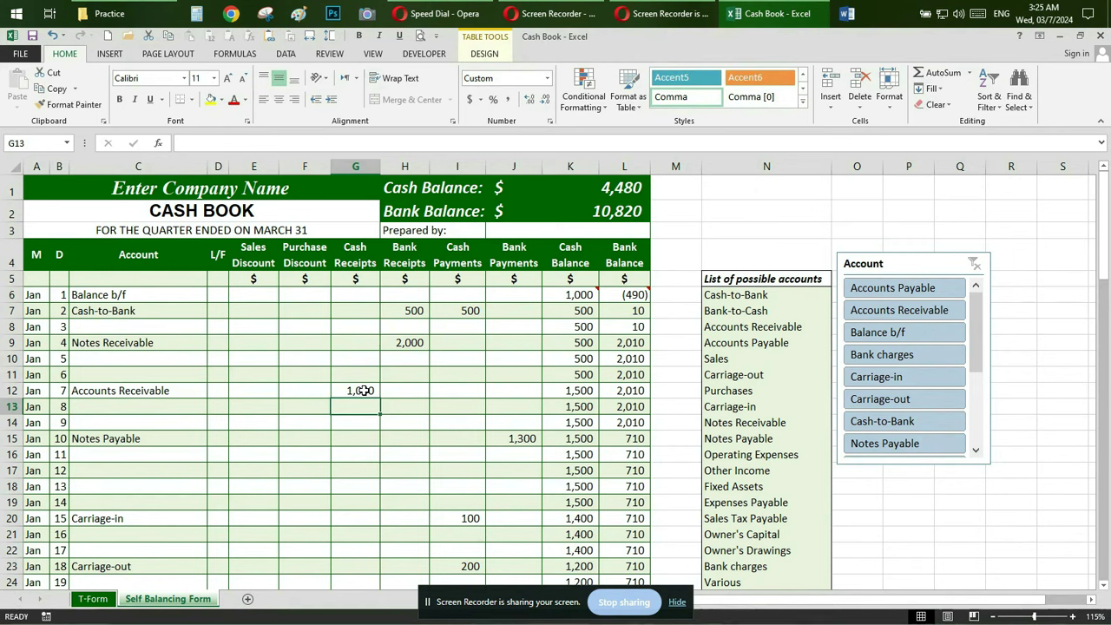
{"action": "left_click", "coordinate": [916, 293]}
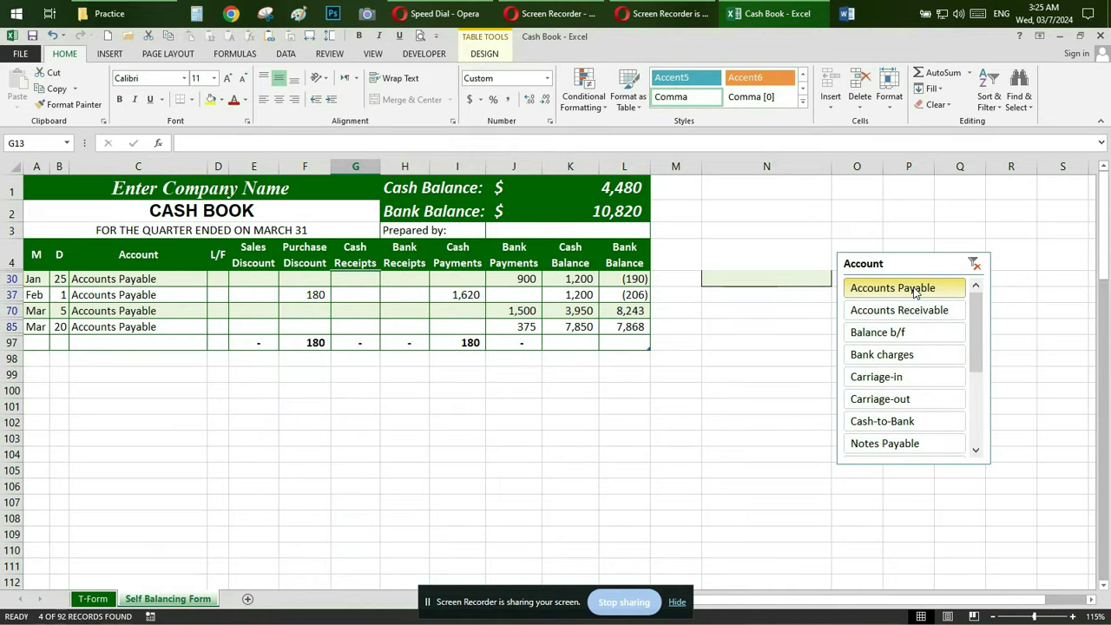
{"action": "left_click", "coordinate": [913, 313]}
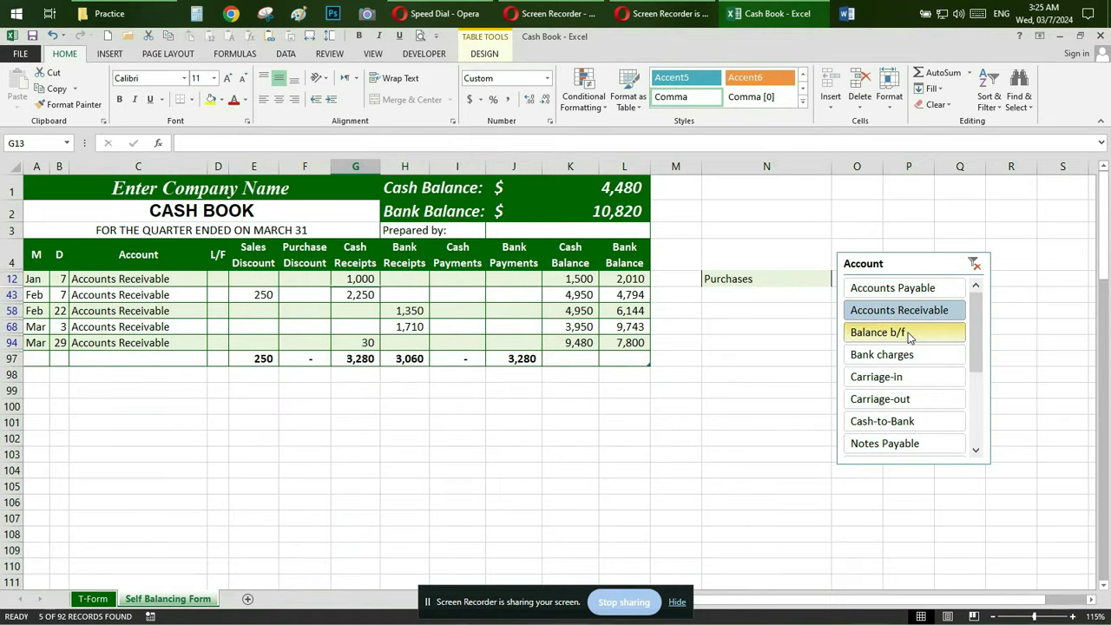
{"action": "left_click", "coordinate": [909, 335]}
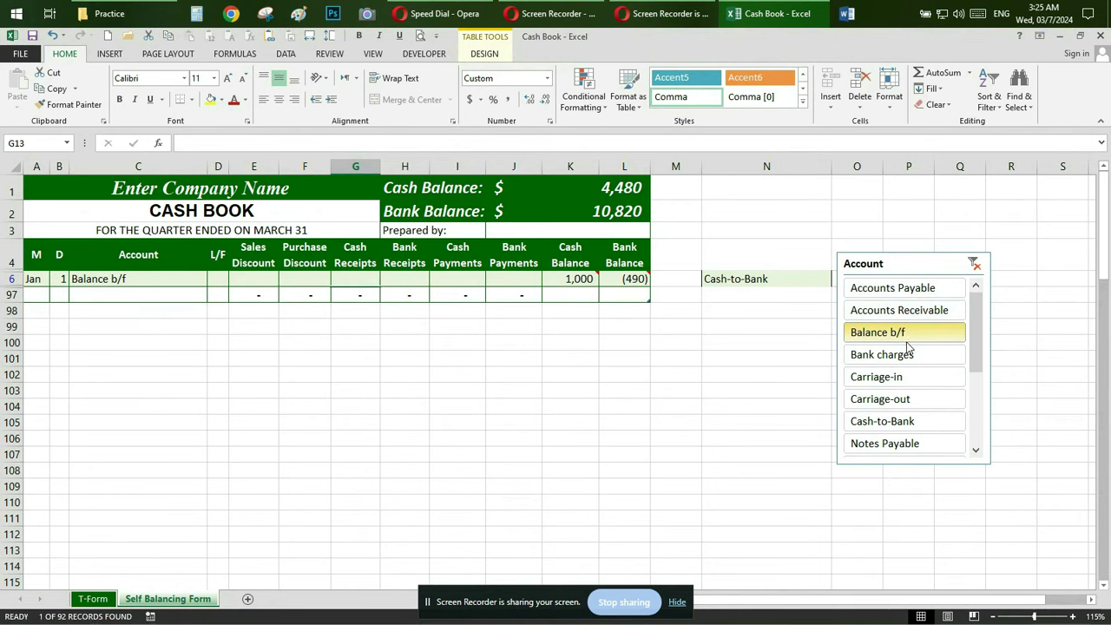
{"action": "left_click", "coordinate": [909, 356]}
{"action": "left_click", "coordinate": [907, 380]}
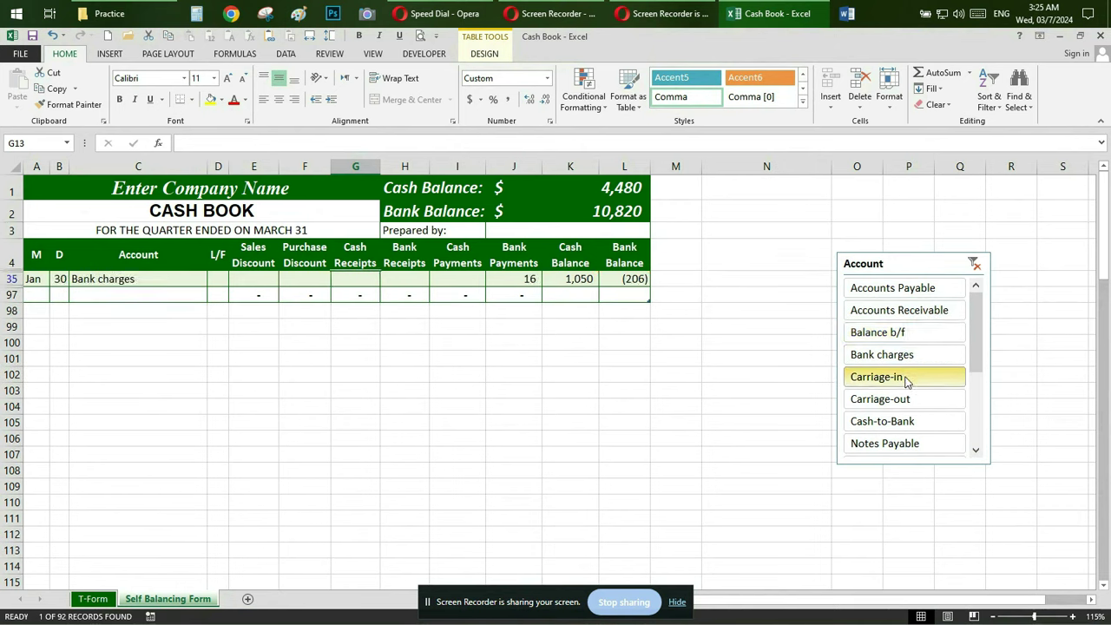
{"action": "left_click", "coordinate": [905, 401]}
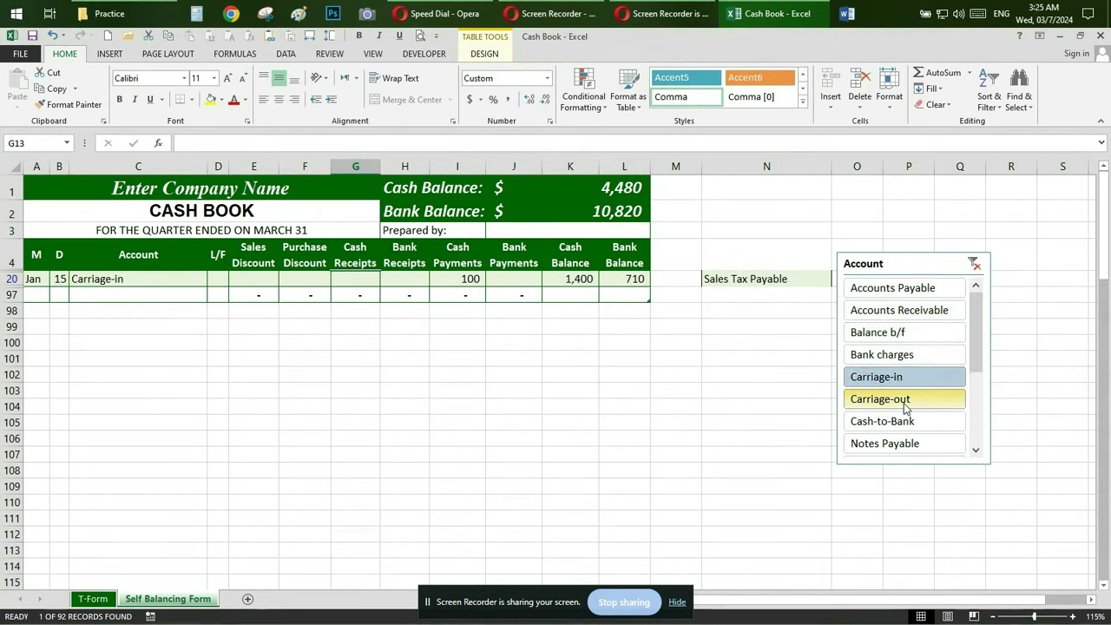
{"action": "left_click", "coordinate": [903, 424]}
{"action": "left_click", "coordinate": [901, 441]}
{"action": "left_click_drag", "start_coordinate": [976, 336], "coordinate": [970, 393]}
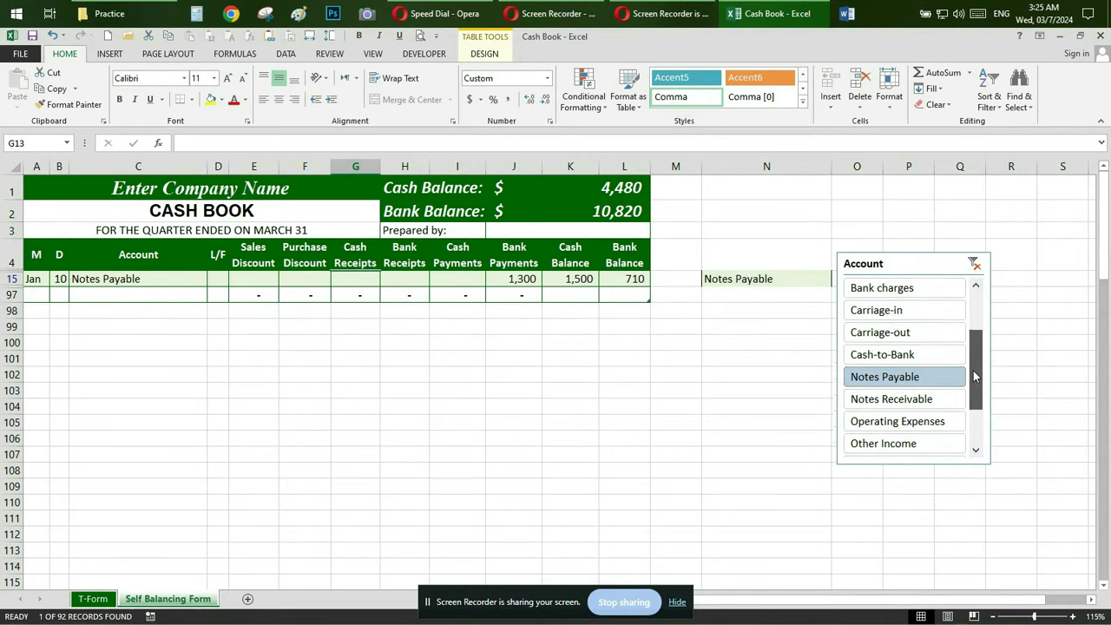
{"action": "left_click", "coordinate": [913, 337]}
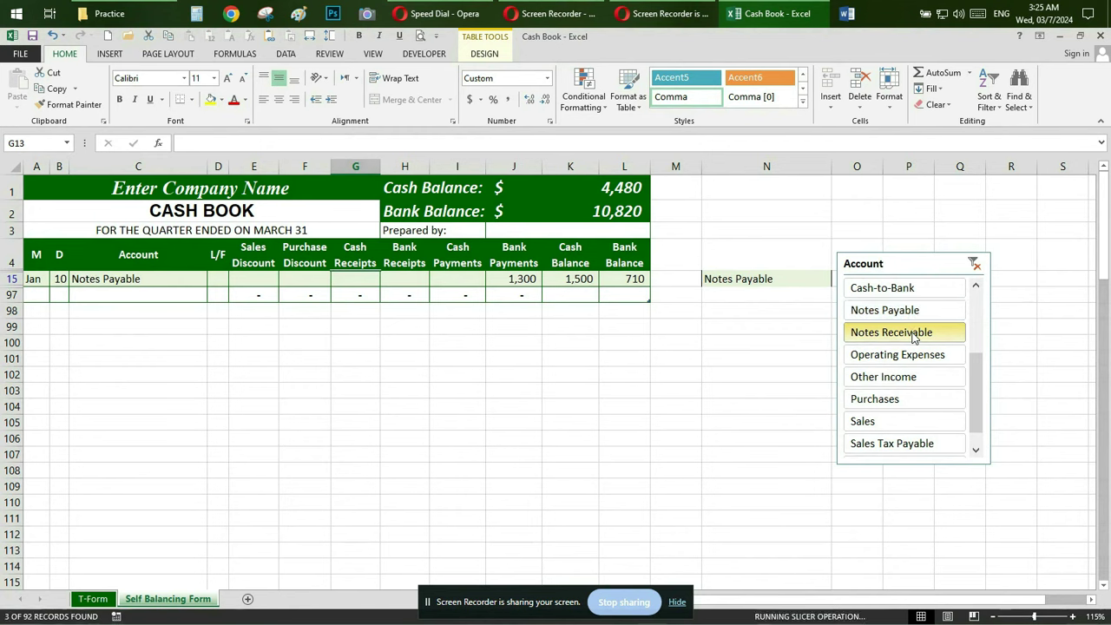
{"action": "left_click", "coordinate": [909, 356]}
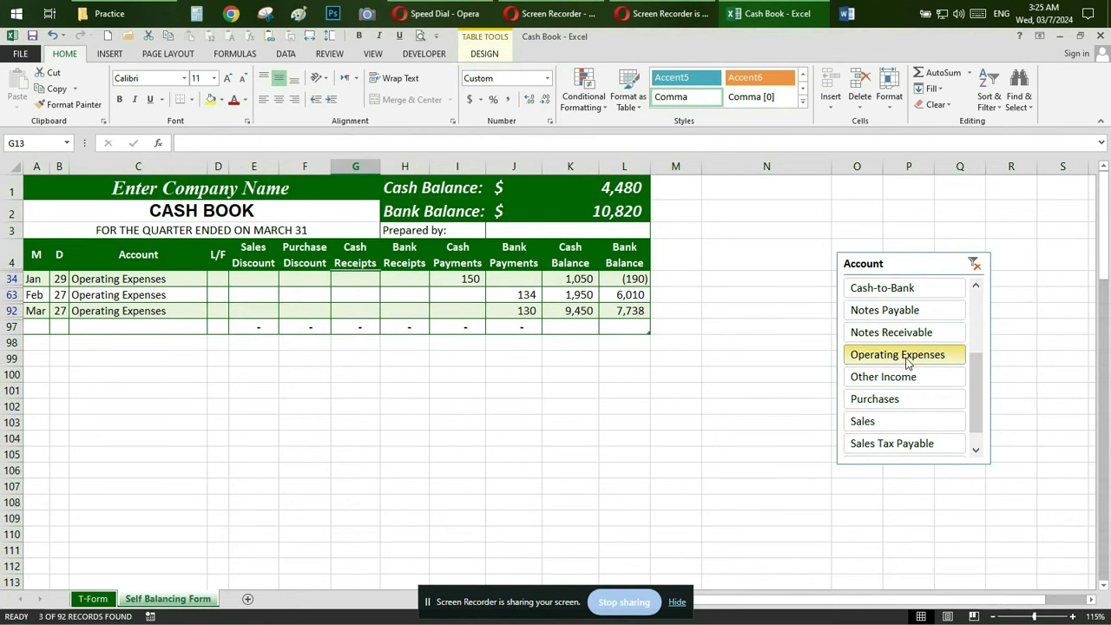
{"action": "left_click", "coordinate": [901, 382]}
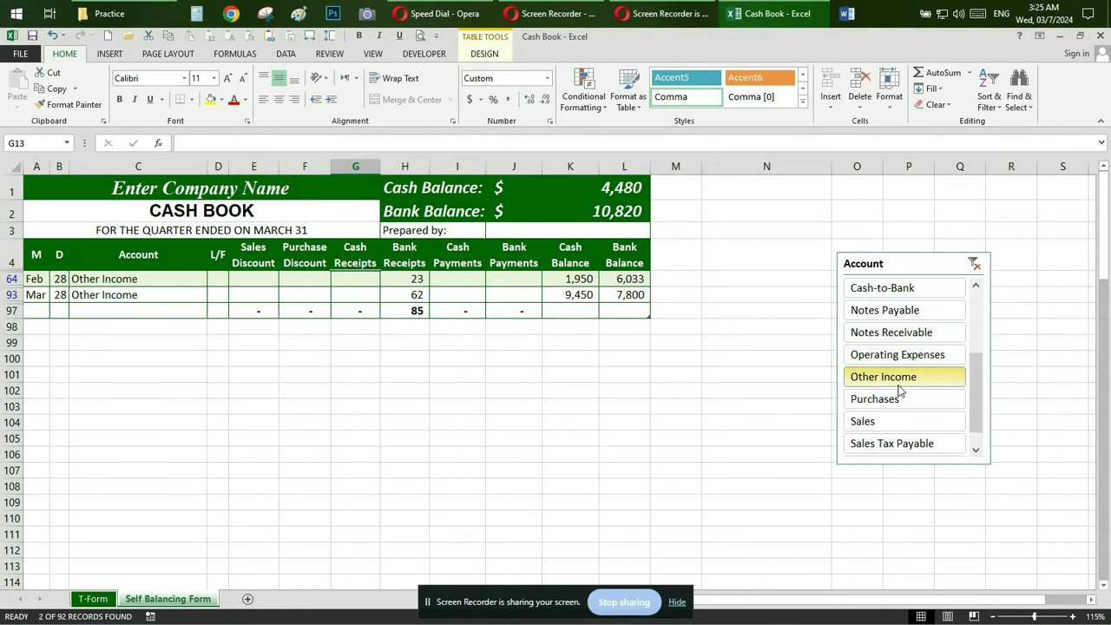
{"action": "left_click", "coordinate": [899, 400]}
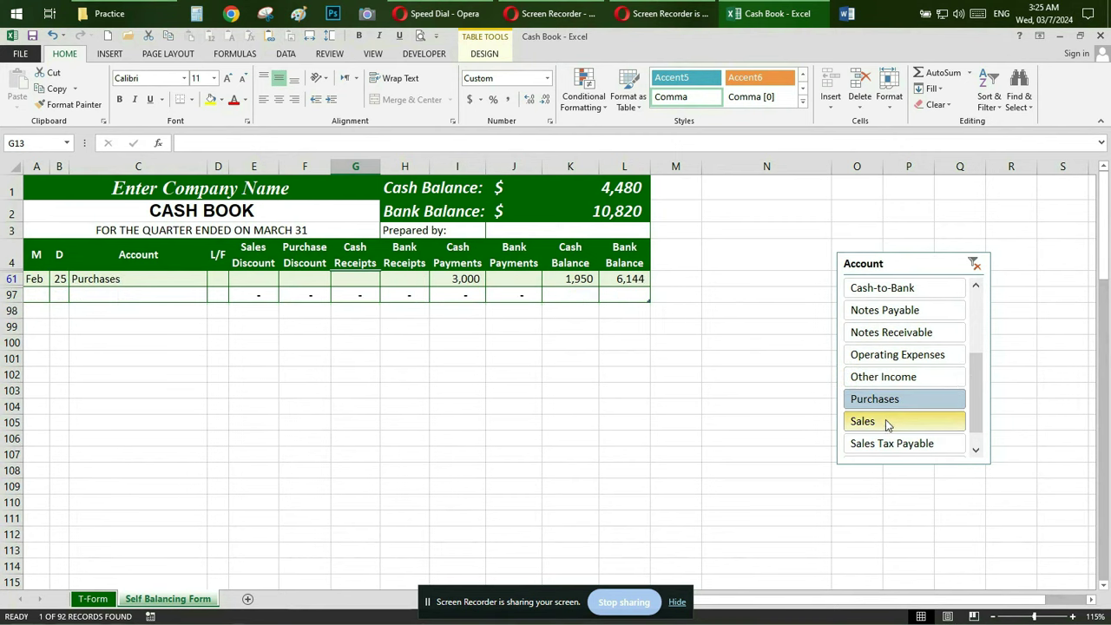
{"action": "left_click", "coordinate": [886, 424]}
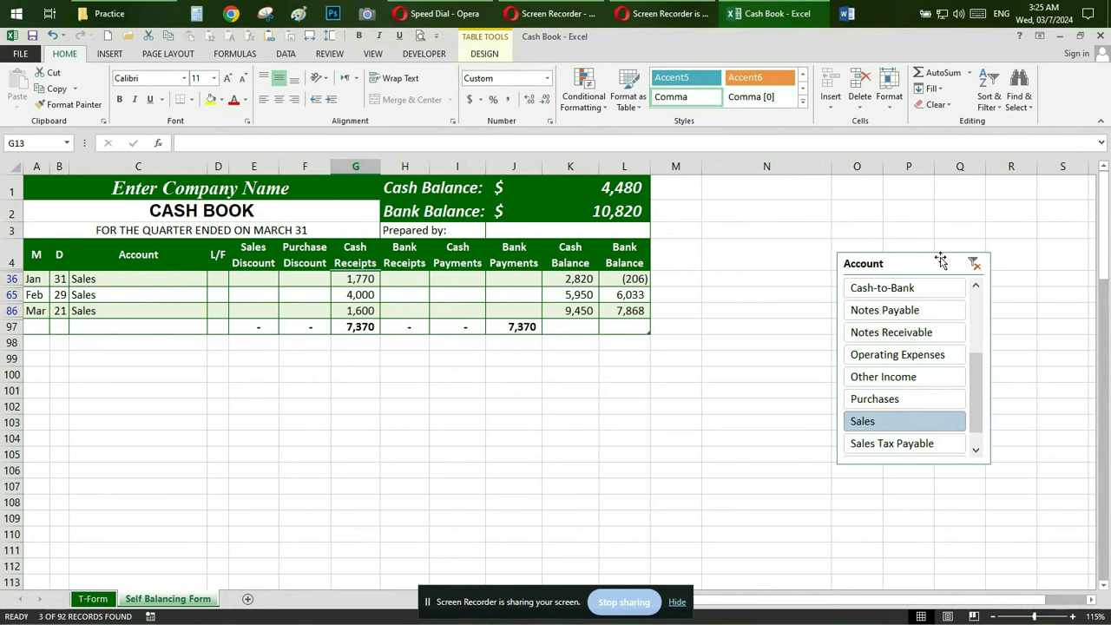
{"action": "left_click", "coordinate": [974, 263]}
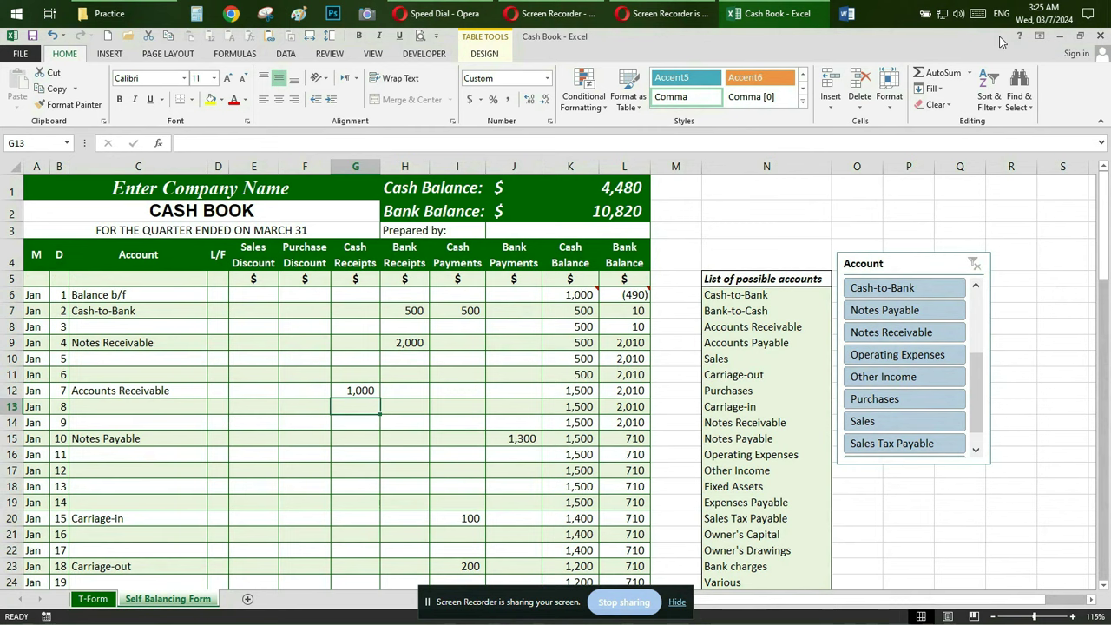
{"action": "left_click", "coordinate": [1094, 39]}
Save the Cash Book changes, open the Cash Journals workbook and browse the Cash Receipts sheet.
{"action": "left_click", "coordinate": [496, 347]}
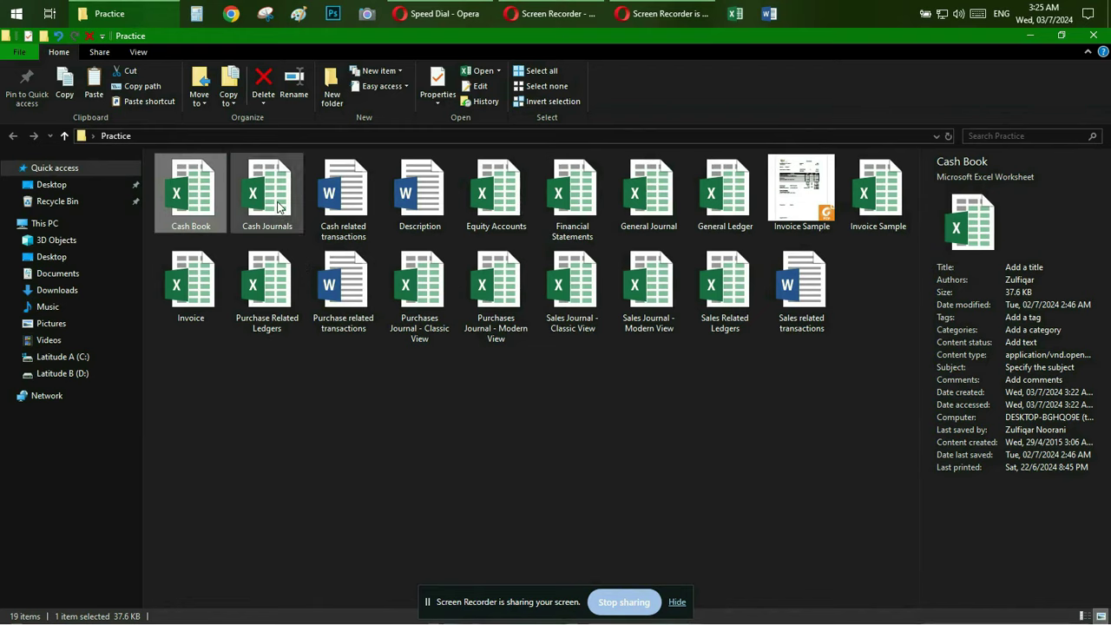
{"action": "double_click", "coordinate": [278, 204]}
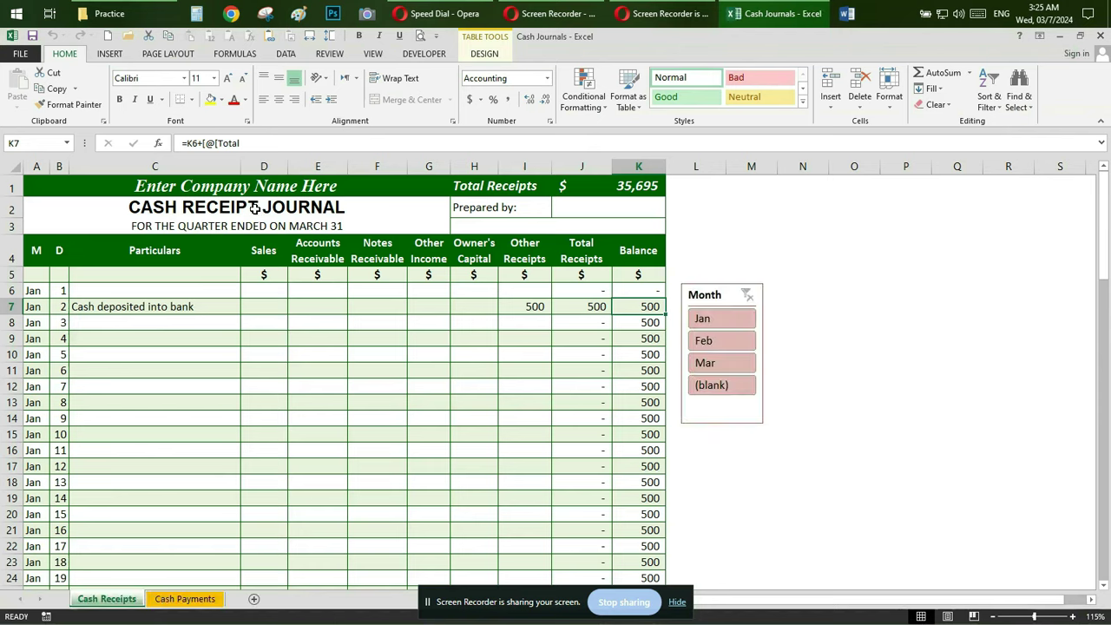
{"action": "left_click", "coordinate": [203, 343]}
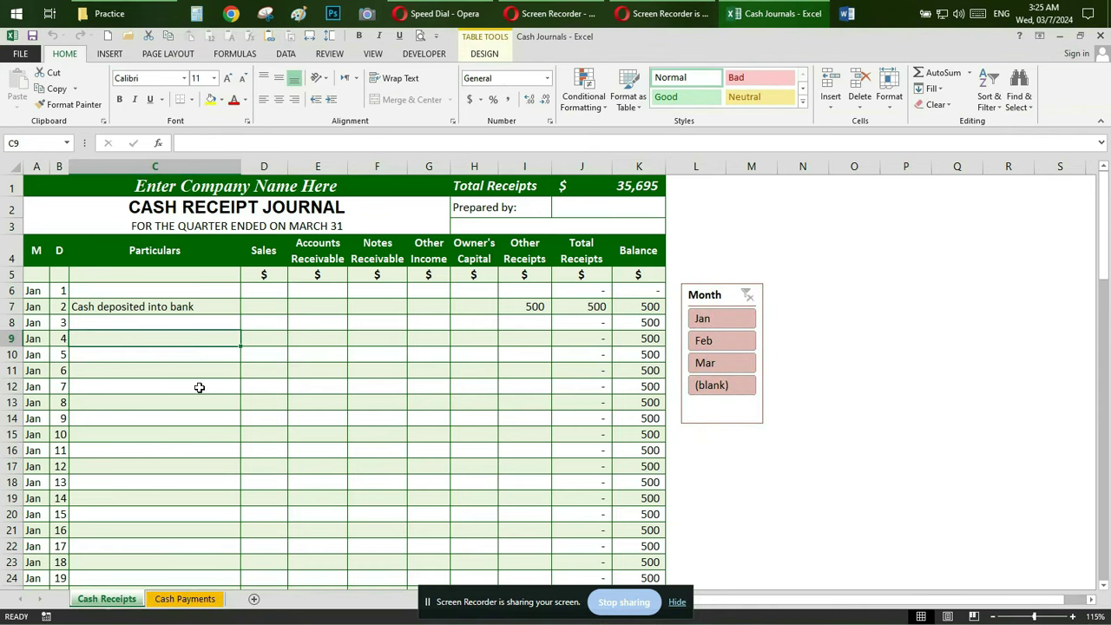
{"action": "scroll", "coordinate": [198, 387], "scroll_direction": "down", "scroll_amount": 3}
{"action": "scroll", "coordinate": [199, 387], "scroll_direction": "down", "scroll_amount": 3}
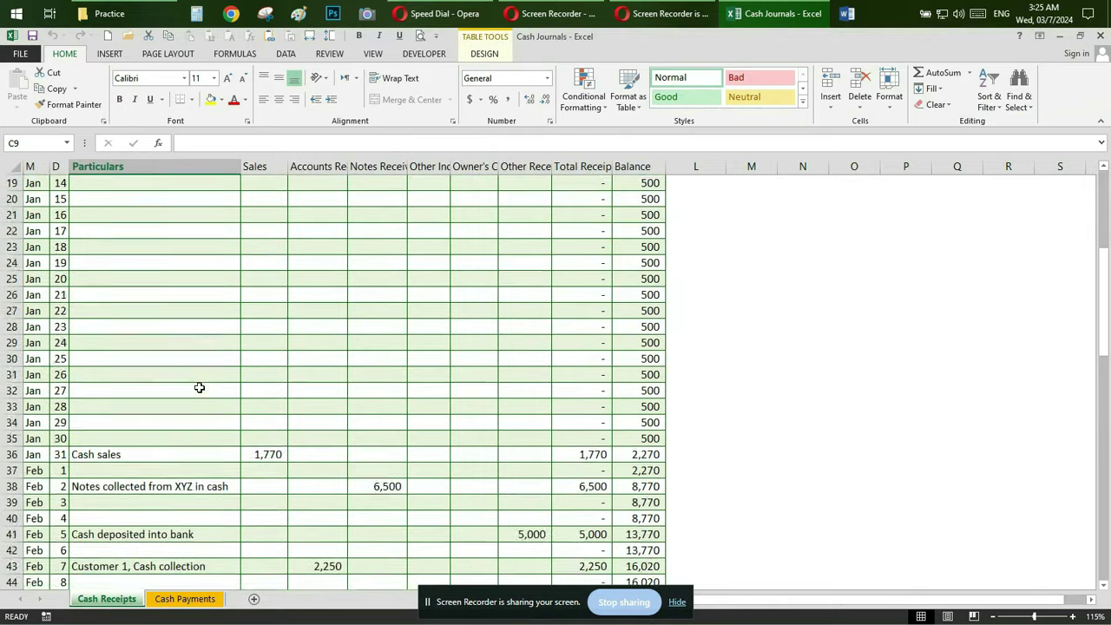
{"action": "scroll", "coordinate": [199, 387], "scroll_direction": "down", "scroll_amount": 4}
{"action": "scroll", "coordinate": [198, 388], "scroll_direction": "down", "scroll_amount": 2}
{"action": "scroll", "coordinate": [199, 387], "scroll_direction": "down", "scroll_amount": 5}
{"action": "scroll", "coordinate": [199, 388], "scroll_direction": "down", "scroll_amount": 2}
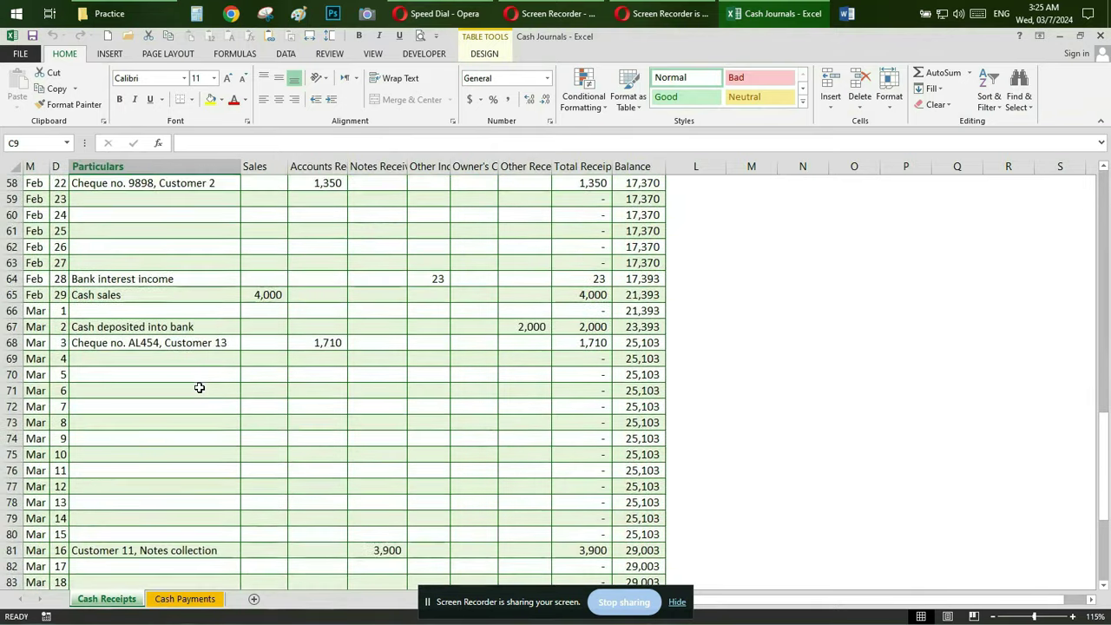
{"action": "scroll", "coordinate": [198, 387], "scroll_direction": "down", "scroll_amount": 5}
{"action": "scroll", "coordinate": [199, 387], "scroll_direction": "down", "scroll_amount": 3}
{"action": "scroll", "coordinate": [199, 388], "scroll_direction": "up", "scroll_amount": 6}
{"action": "scroll", "coordinate": [199, 388], "scroll_direction": "up", "scroll_amount": 6}
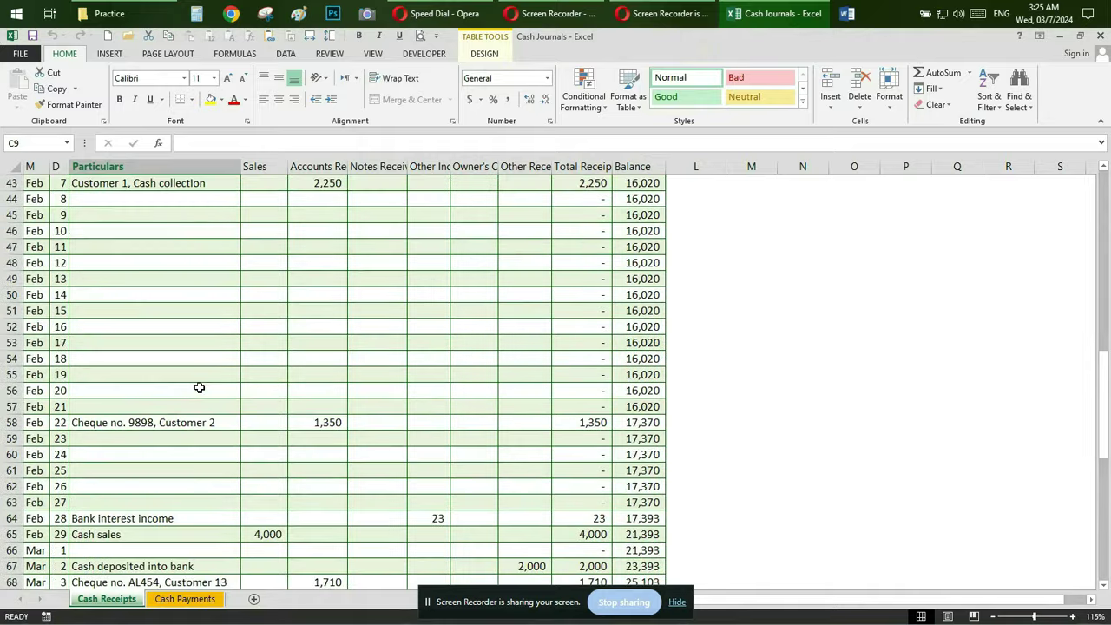
{"action": "scroll", "coordinate": [199, 387], "scroll_direction": "up", "scroll_amount": 11}
{"action": "scroll", "coordinate": [199, 387], "scroll_direction": "up", "scroll_amount": 4}
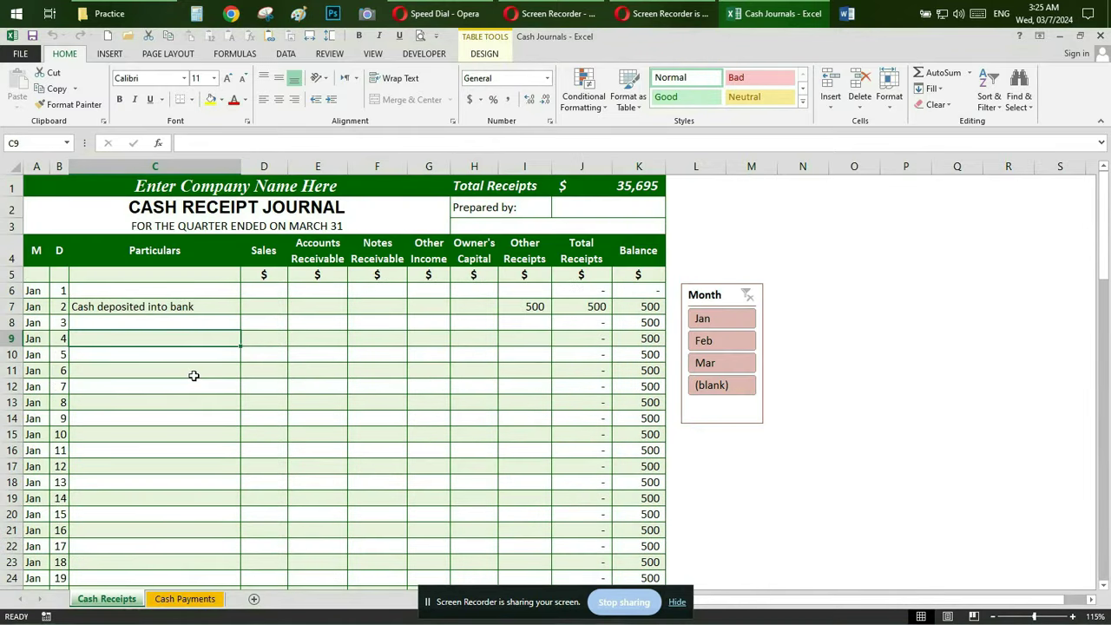
Record the Jan 6 receipt 'Cash received from customer' of 1,500 under Accounts Receivable.
{"action": "left_click", "coordinate": [194, 375]}
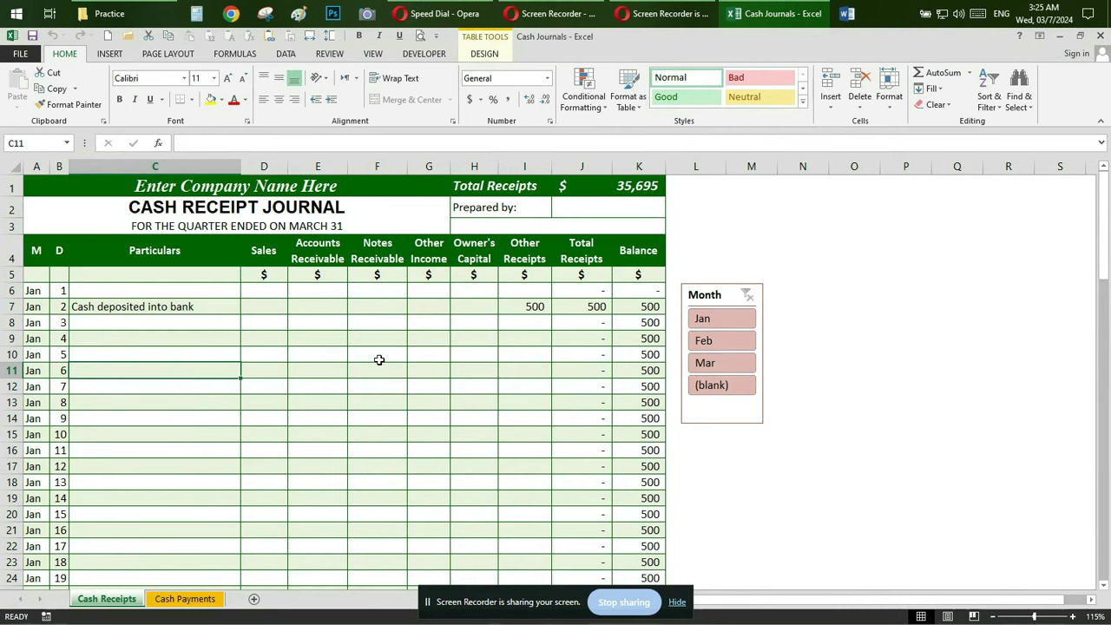
{"action": "type", "text": "Cash received from "}
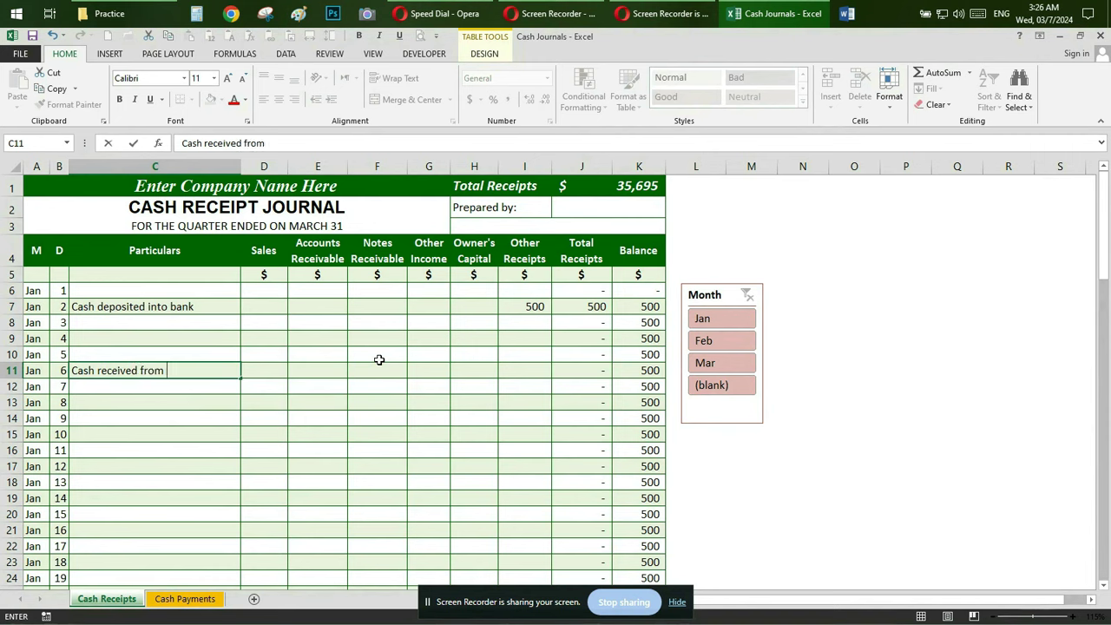
{"action": "type", "text": "customers"}
{"action": "key", "text": "BackSpace"}
{"action": "key", "text": "Tab"}
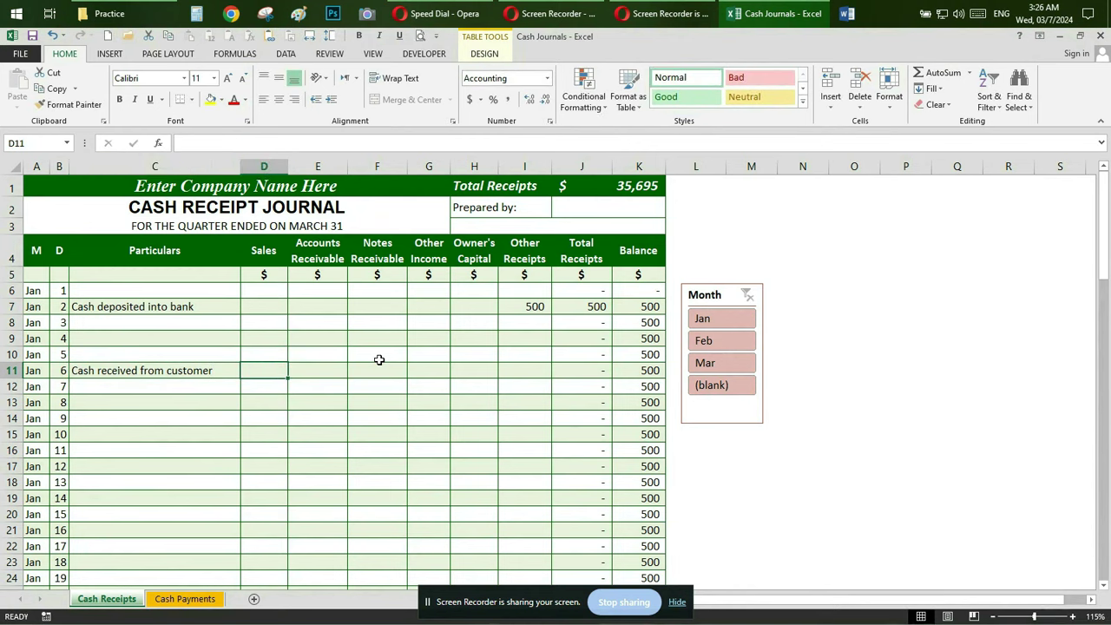
{"action": "key", "text": "Tab"}
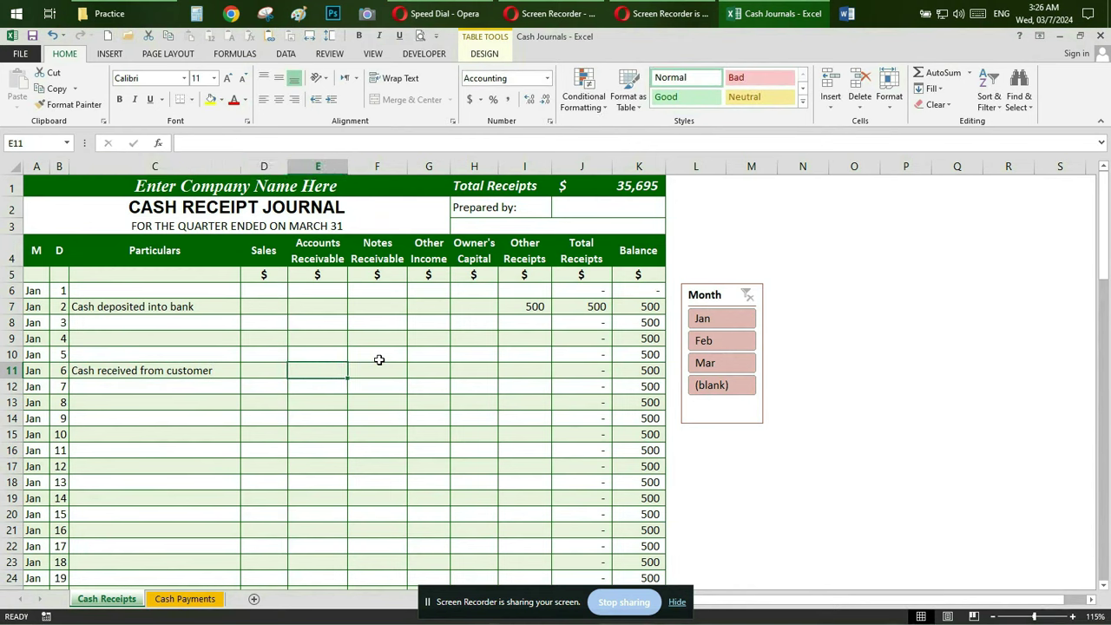
{"action": "type", "text": "15"}
{"action": "type", "text": "00"}
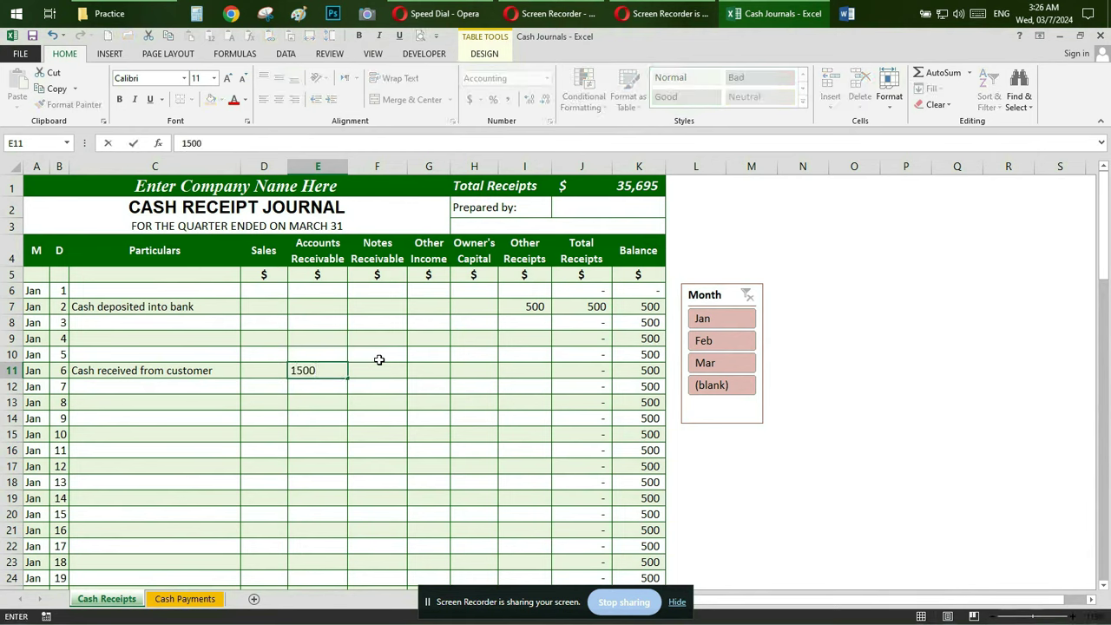
{"action": "key", "text": "Tab"}
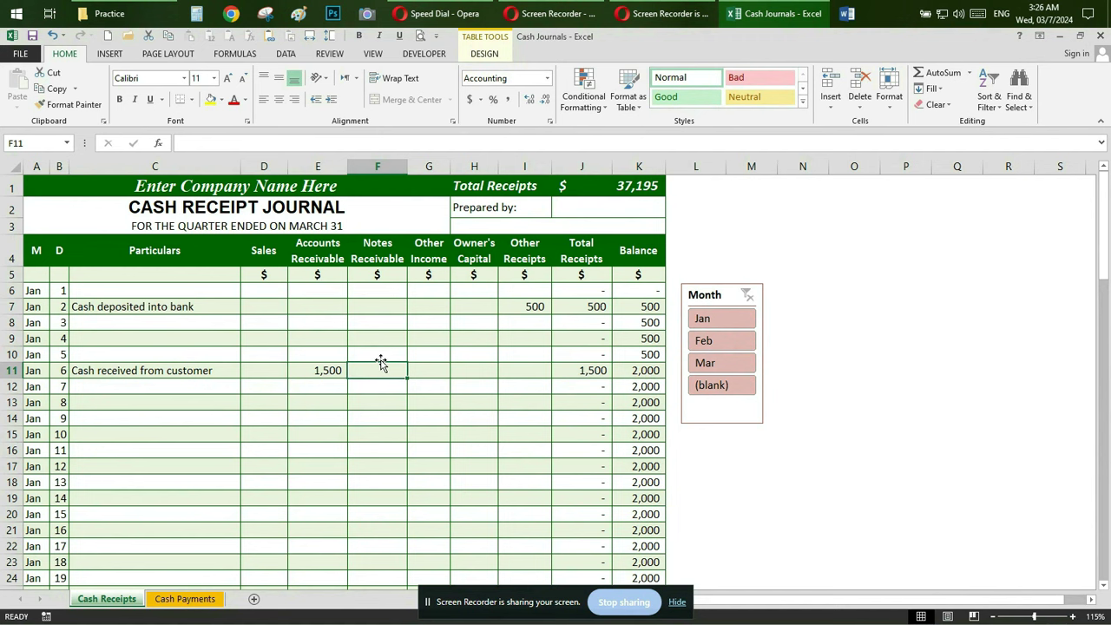
Record the Jan 22 'Notes collected' receipt of 550 under Notes Receivable.
{"action": "scroll", "coordinate": [380, 363], "scroll_direction": "down", "scroll_amount": 5}
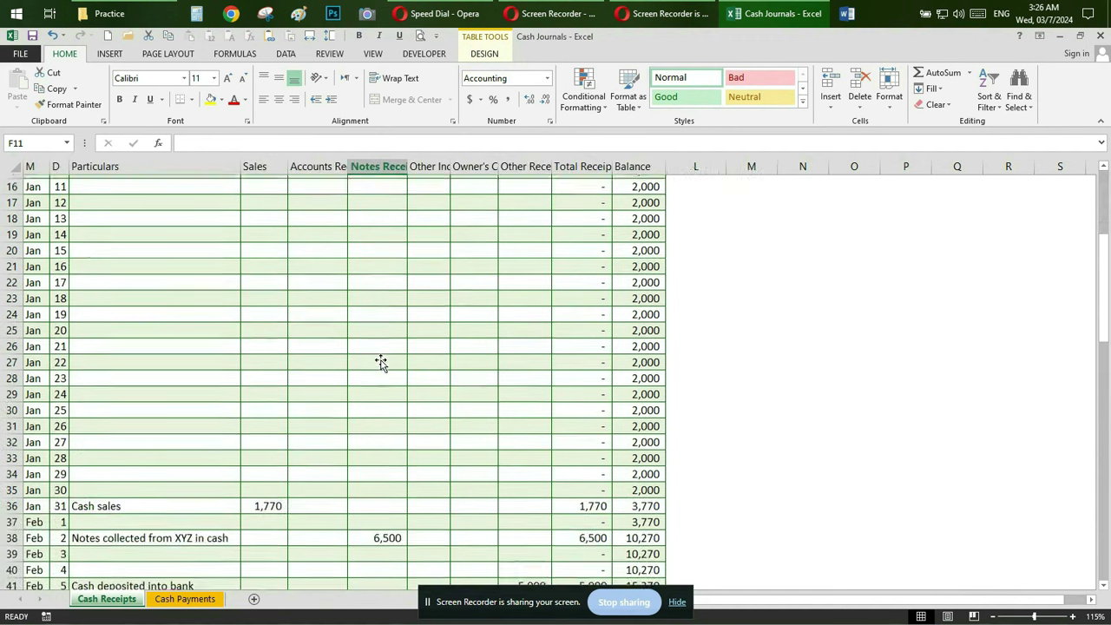
{"action": "left_click", "coordinate": [202, 358]}
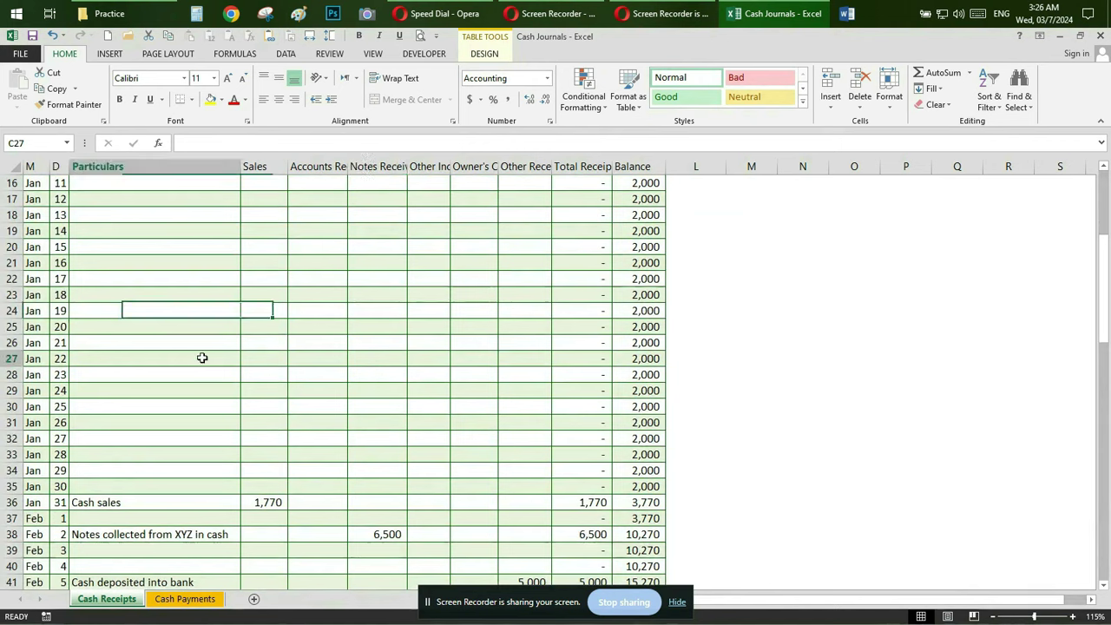
{"action": "type", "text": "Notes co"}
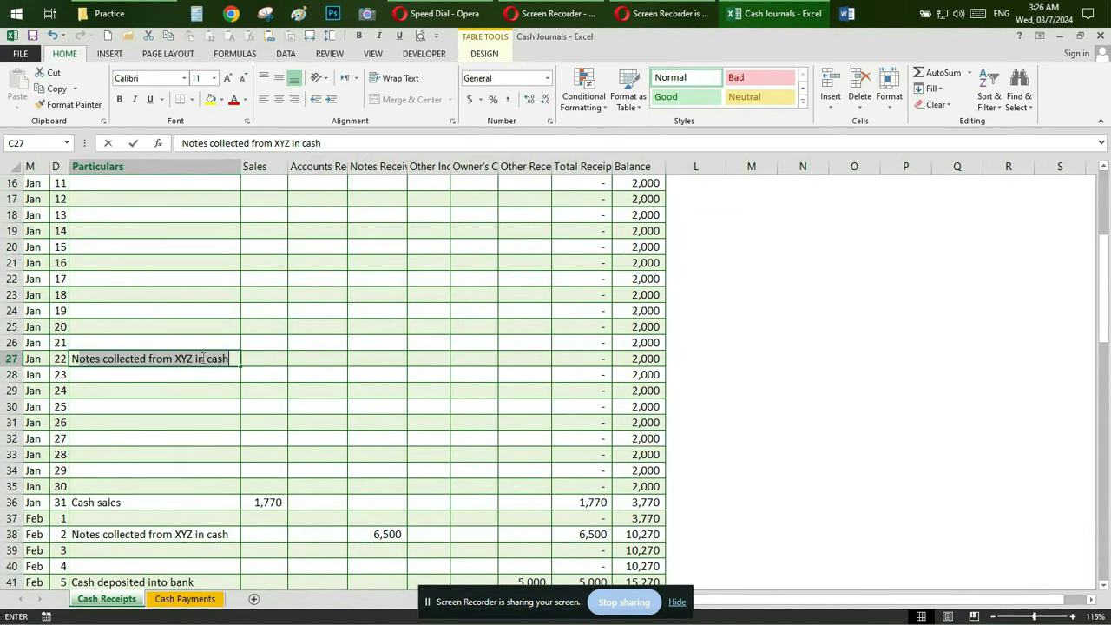
{"action": "type", "text": "llected"}
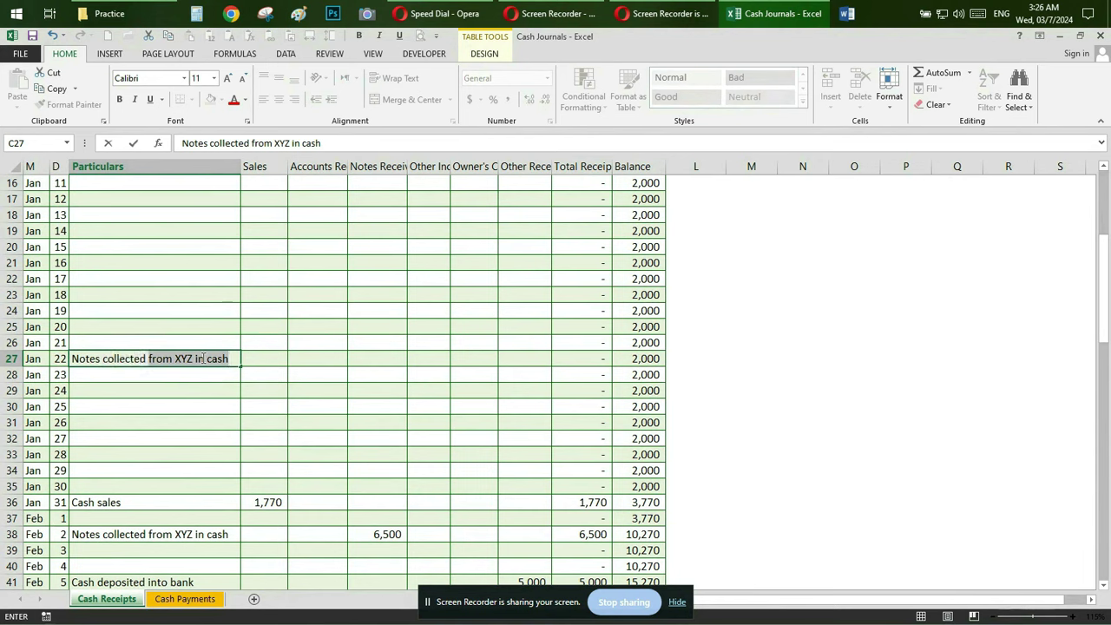
{"action": "key", "text": "Delete"}
{"action": "key", "text": "Tab"}
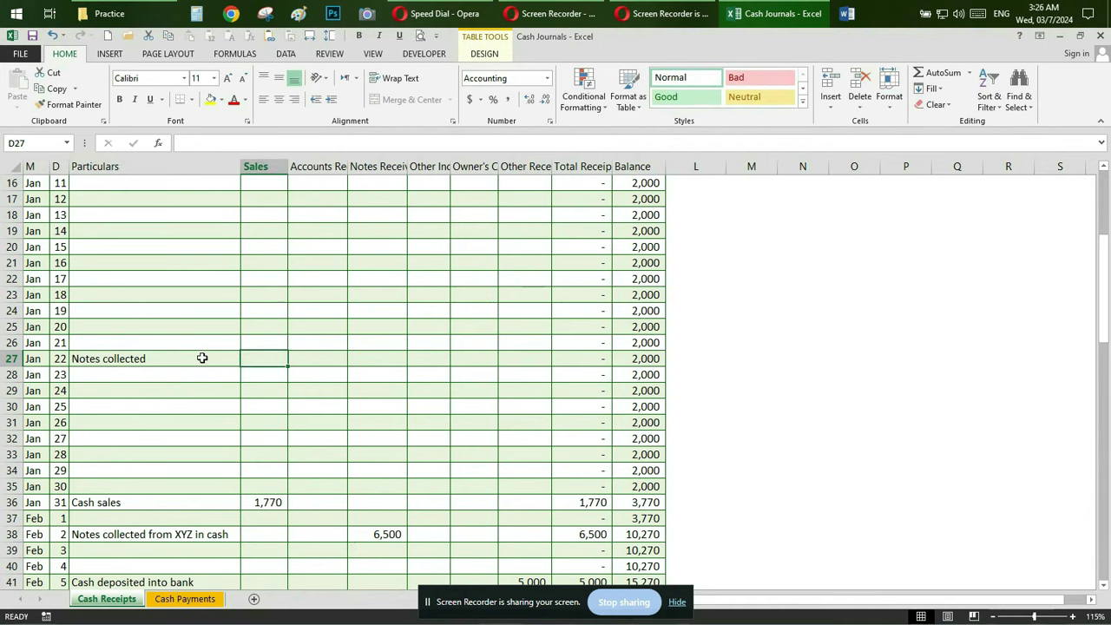
{"action": "key", "text": "Tab"}
{"action": "key", "text": "Tab"}
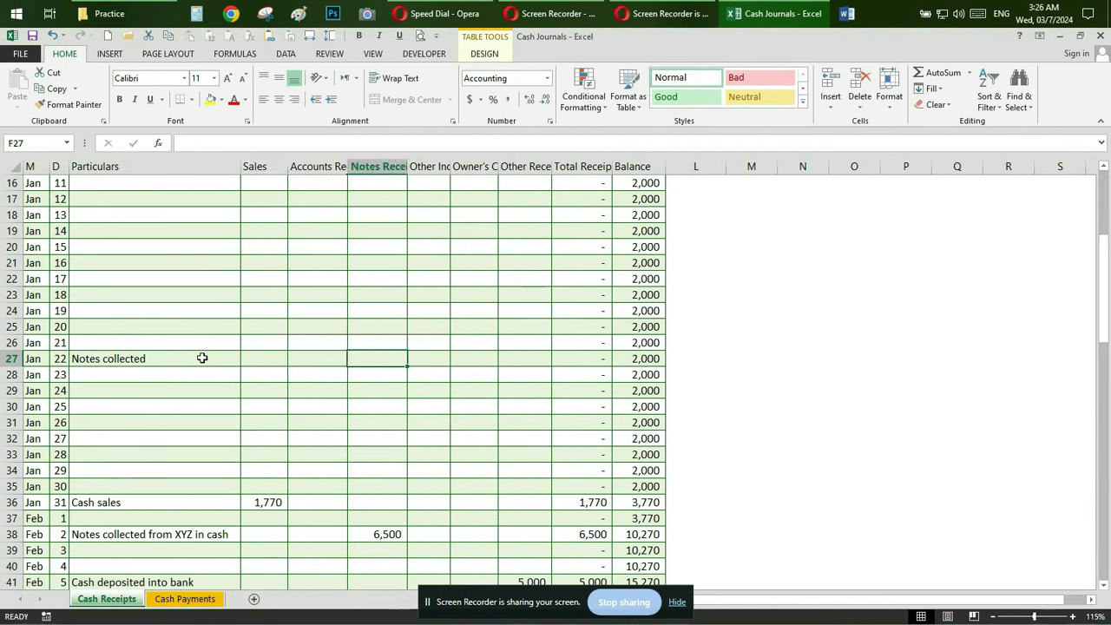
{"action": "type", "text": "55"}
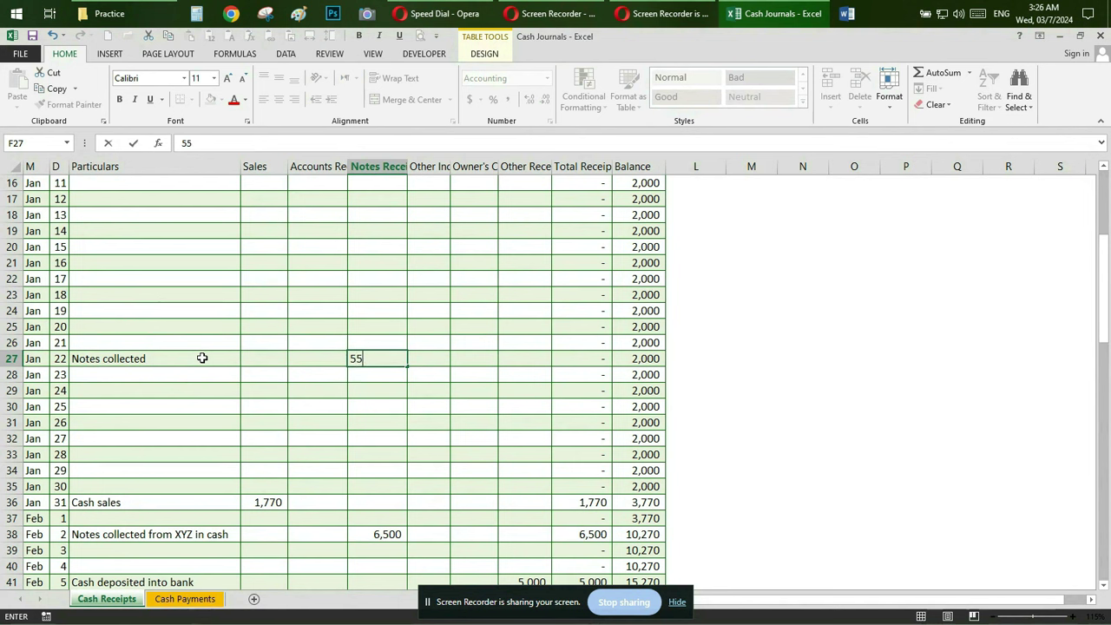
{"action": "type", "text": "0"}
{"action": "key", "text": "Return"}
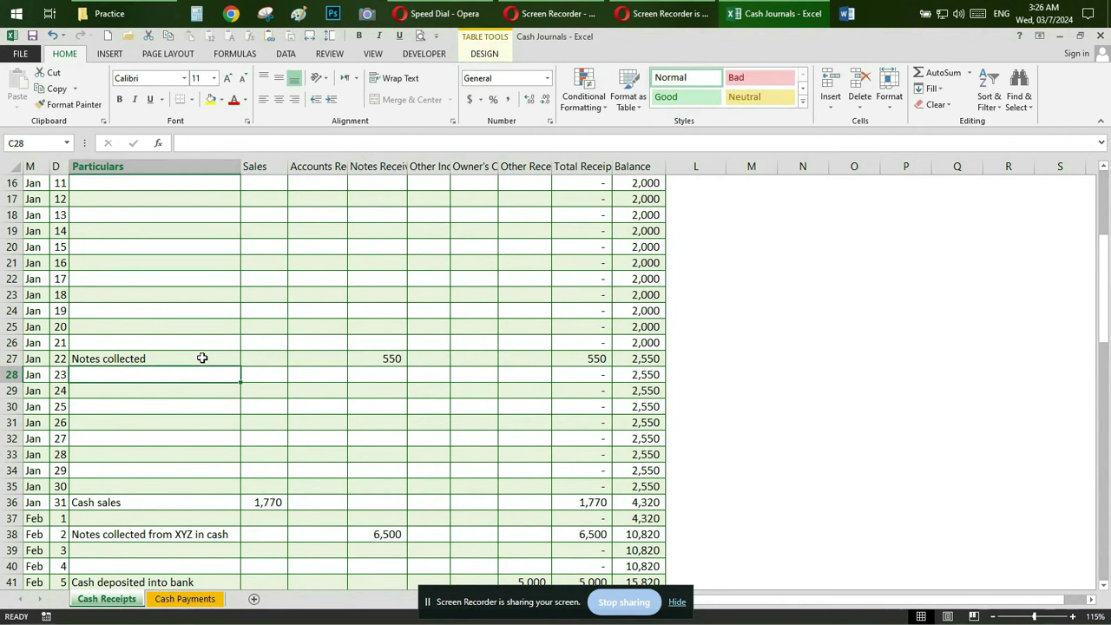
{"action": "scroll", "coordinate": [202, 358], "scroll_direction": "up", "scroll_amount": 2}
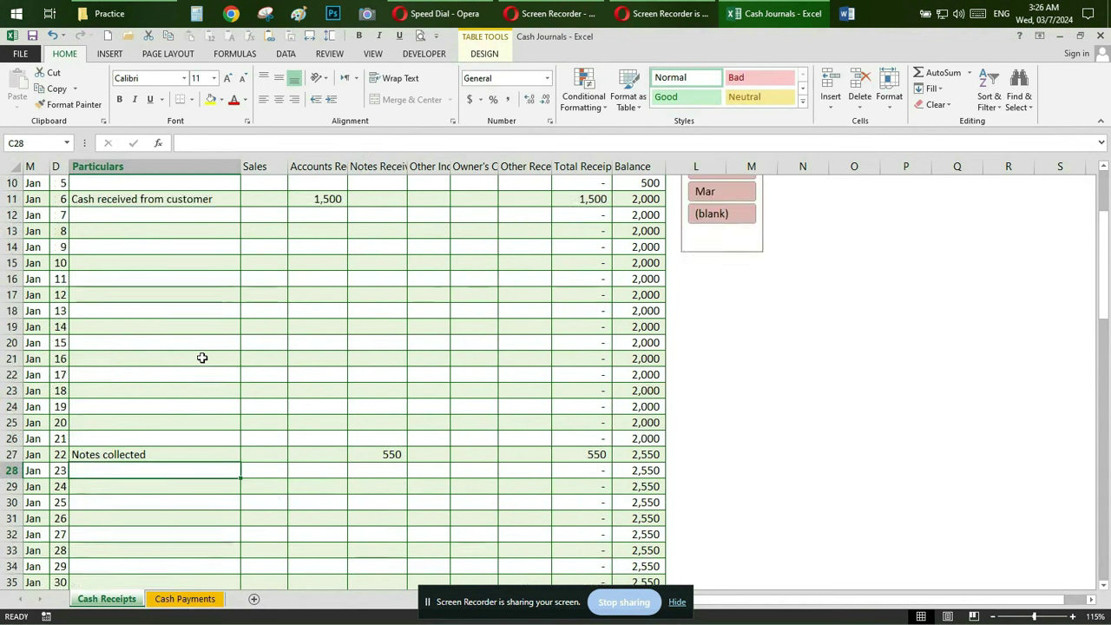
{"action": "scroll", "coordinate": [201, 358], "scroll_direction": "up", "scroll_amount": 3}
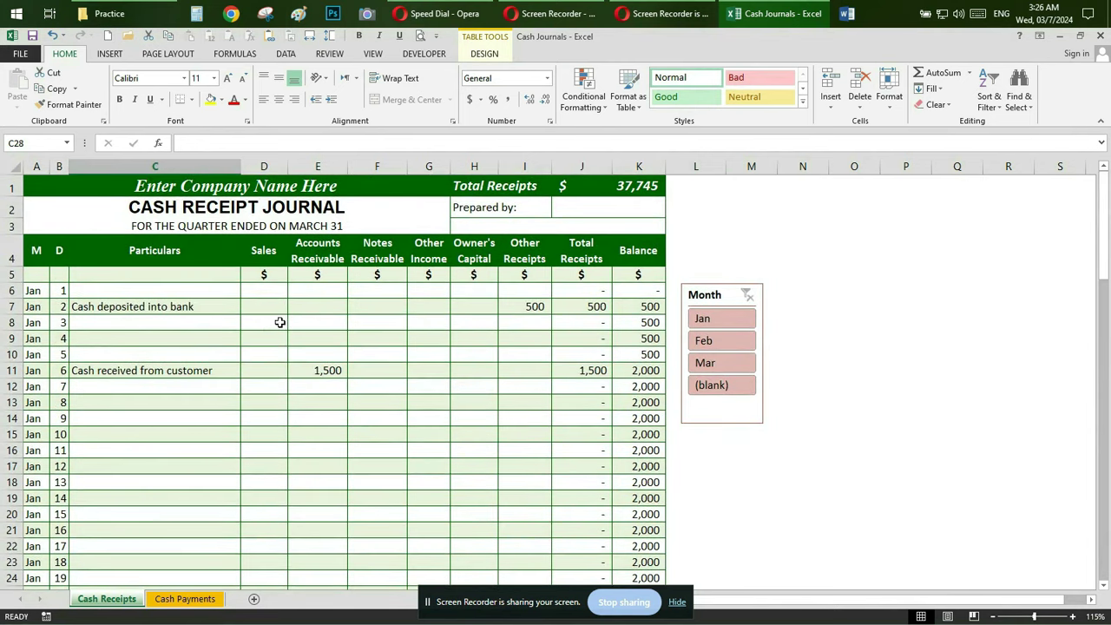
On the Cash Payments sheet, record the Jan 6 'Cheque issued to supplier' payment of 1,500 under Accounts Payable.
{"action": "left_click", "coordinate": [174, 601]}
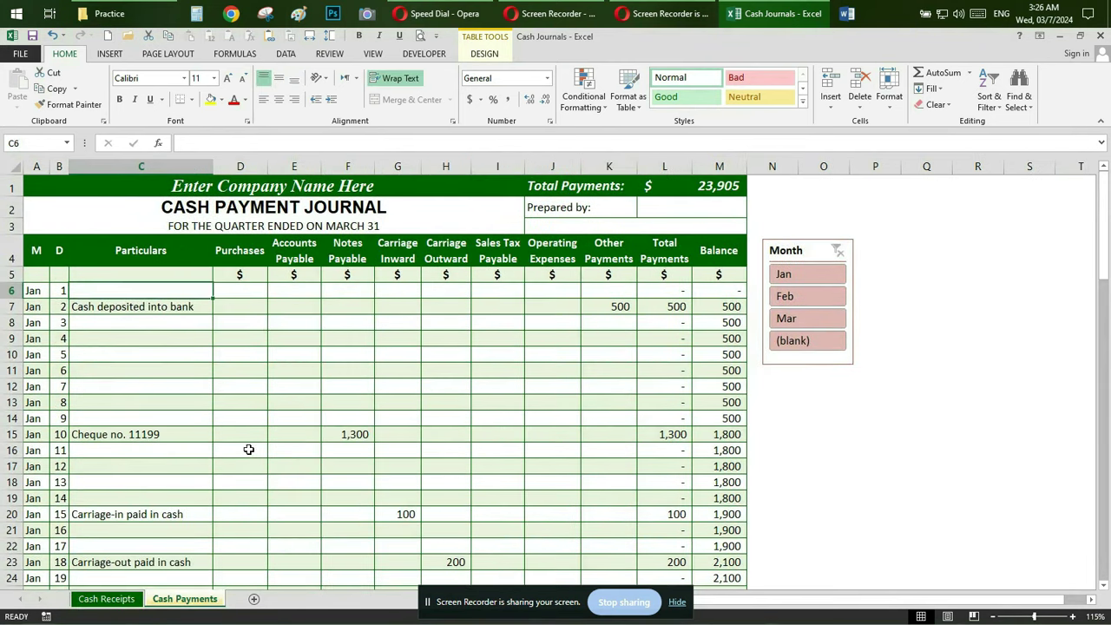
{"action": "left_click", "coordinate": [168, 373]}
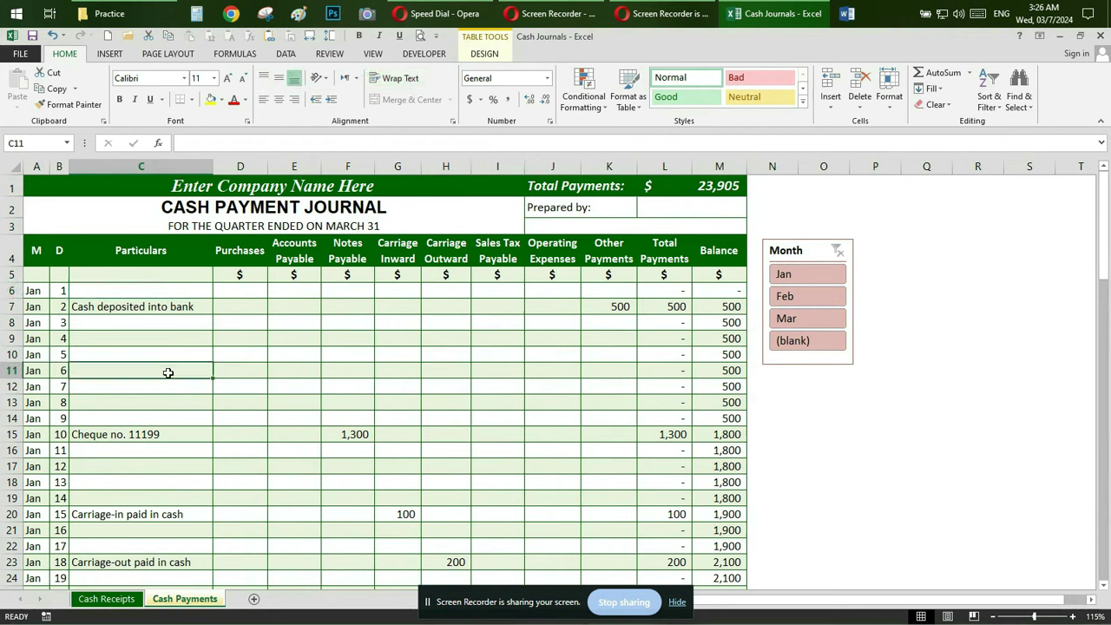
{"action": "type", "text": "Cheque issued to supplie"}
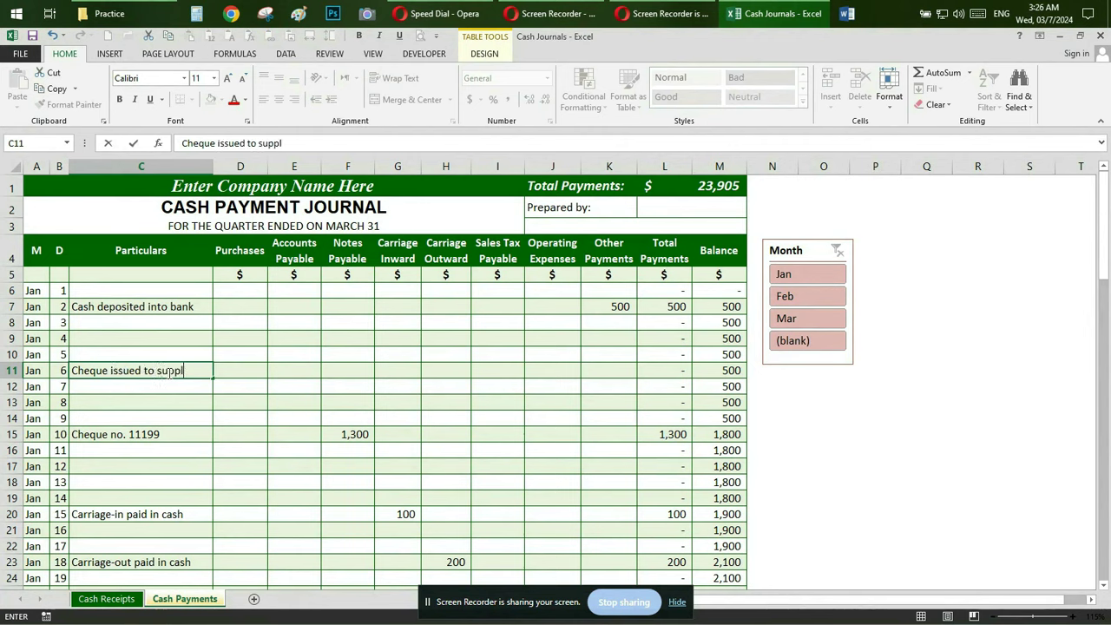
{"action": "type", "text": "r"}
{"action": "key", "text": "Tab"}
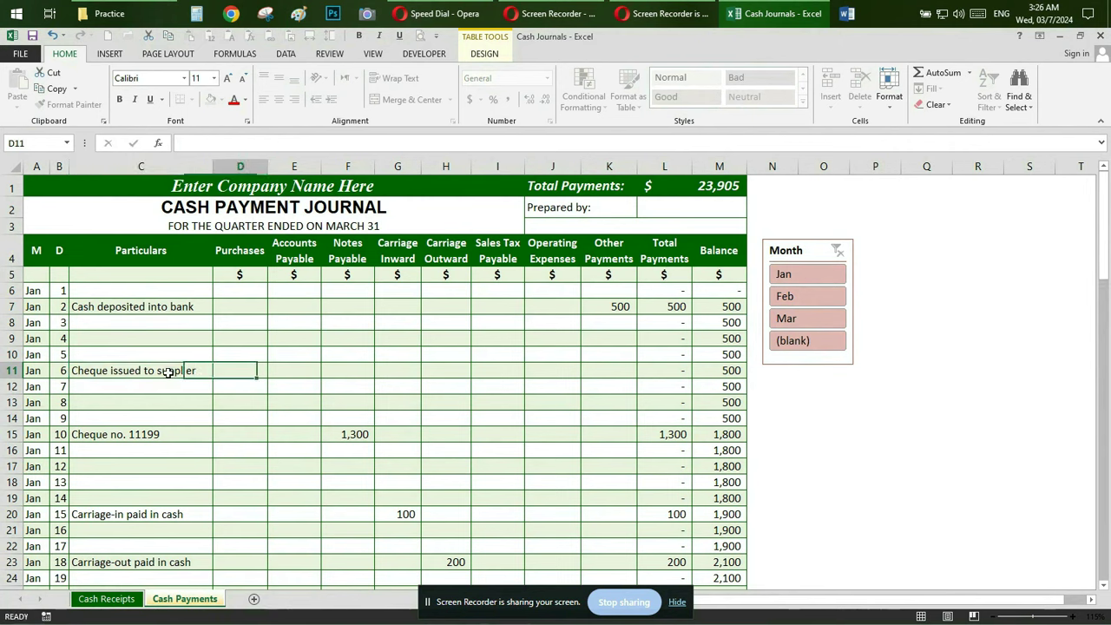
{"action": "key", "text": "Tab"}
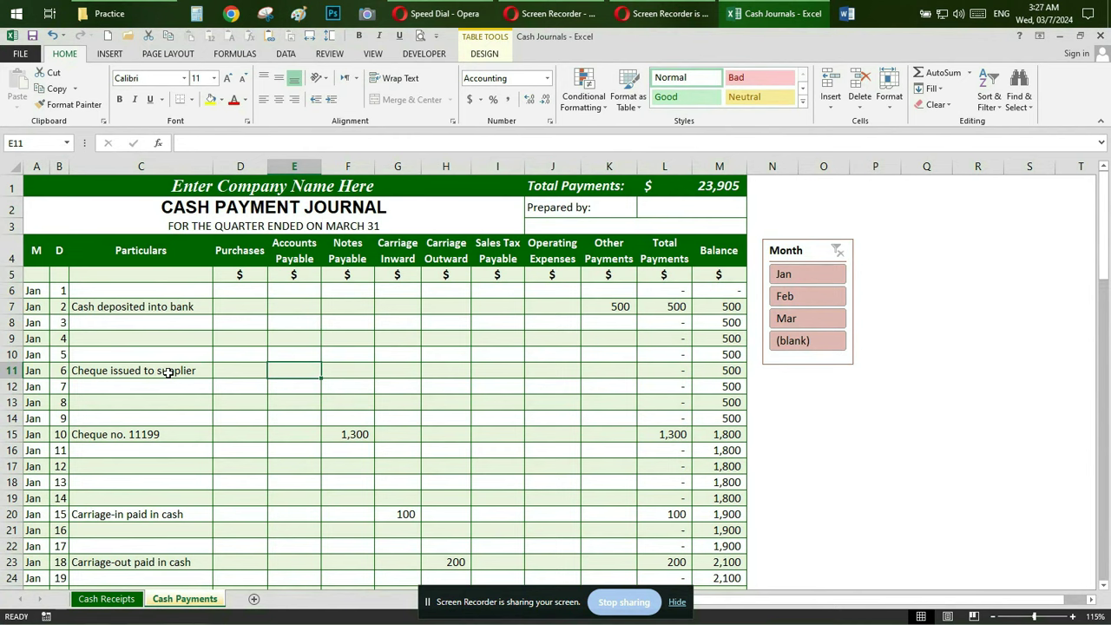
{"action": "type", "text": "1500"}
{"action": "key", "text": "Return"}
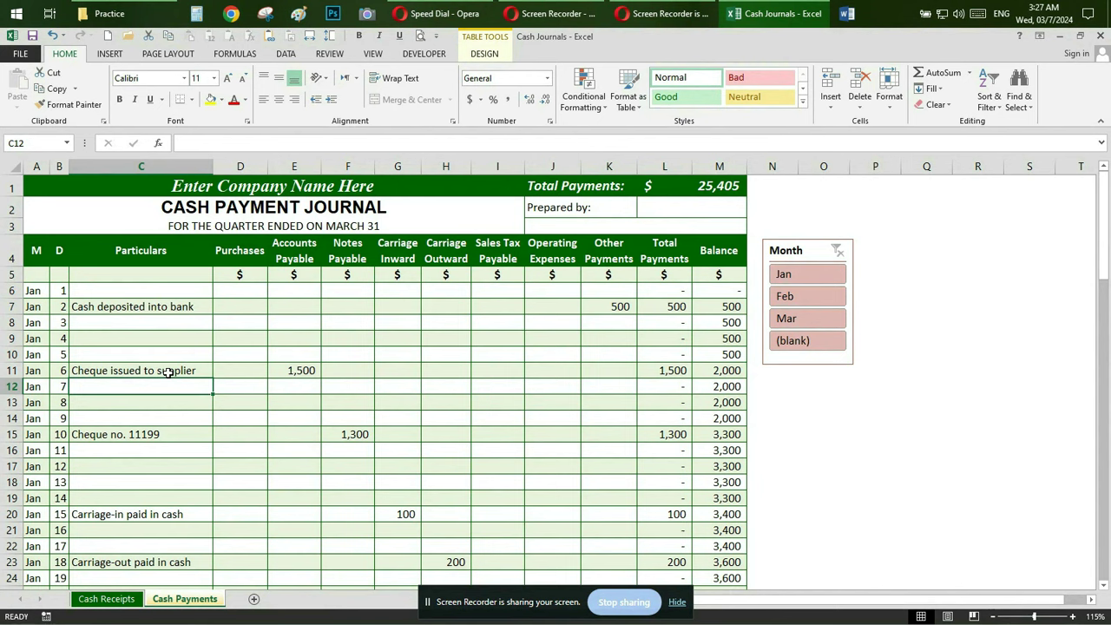
Return to the top of Cash Payments and close the Cash Journals workbook.
{"action": "key", "text": "Down"}
{"action": "key", "text": "Down"}
{"action": "key", "text": "Down"}
{"action": "key", "text": "Down"}
{"action": "key", "text": "Down"}
{"action": "key", "text": "Down"}
{"action": "key", "text": "Down"}
{"action": "key", "text": "Down"}
{"action": "key", "text": "Down"}
{"action": "key", "text": "Down"}
{"action": "key", "text": "Down"}
{"action": "key", "text": "Down"}
{"action": "key", "text": "Down"}
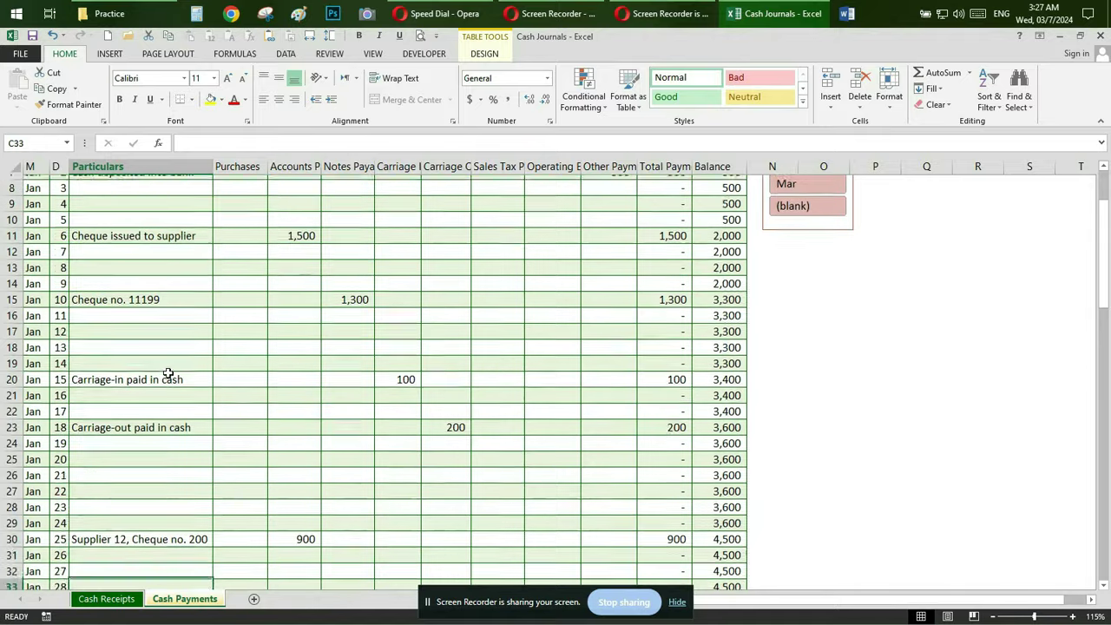
{"action": "scroll", "coordinate": [169, 374], "scroll_direction": "up", "scroll_amount": 3}
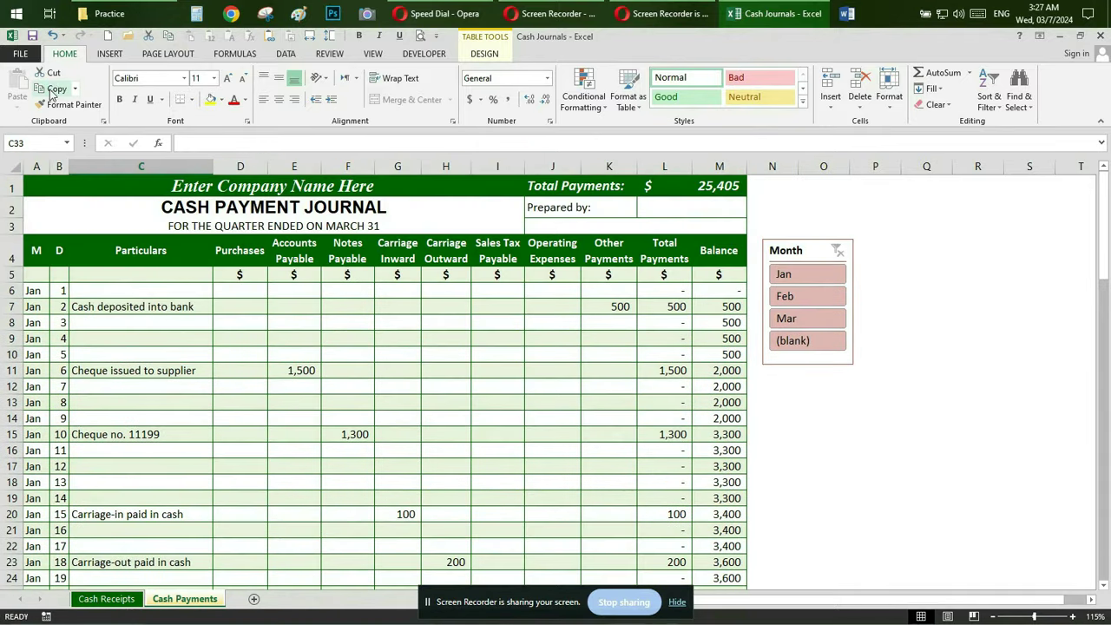
{"action": "left_click", "coordinate": [1101, 35]}
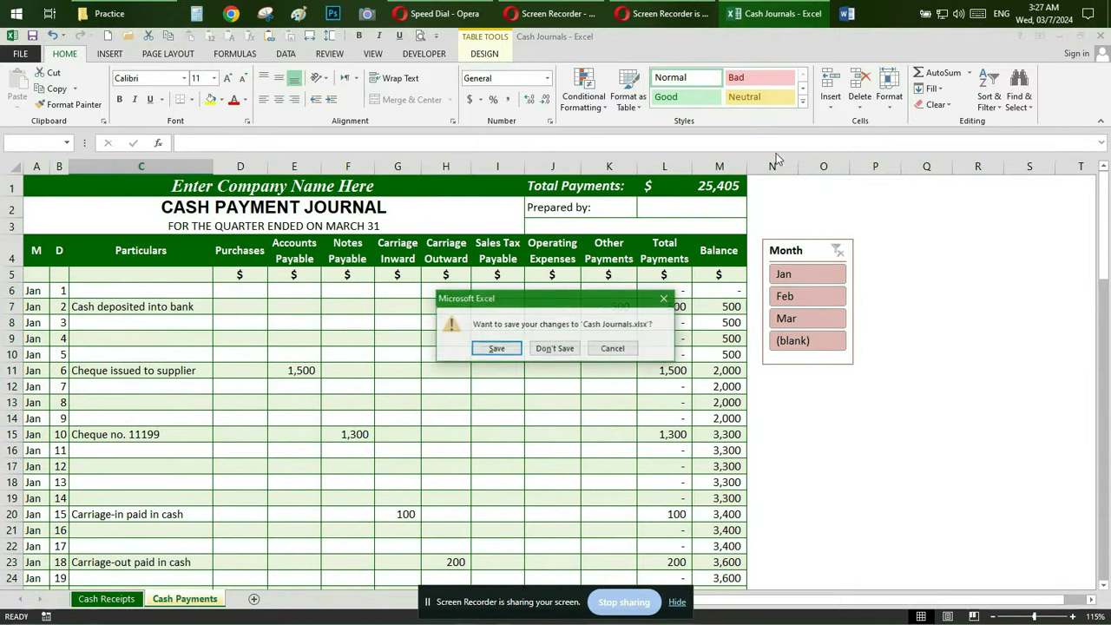
Save Cash Journals.xlsx and open Financial Statements, showing cash in hand 3,480 and cash at bank 8,820.
{"action": "left_click", "coordinate": [488, 351]}
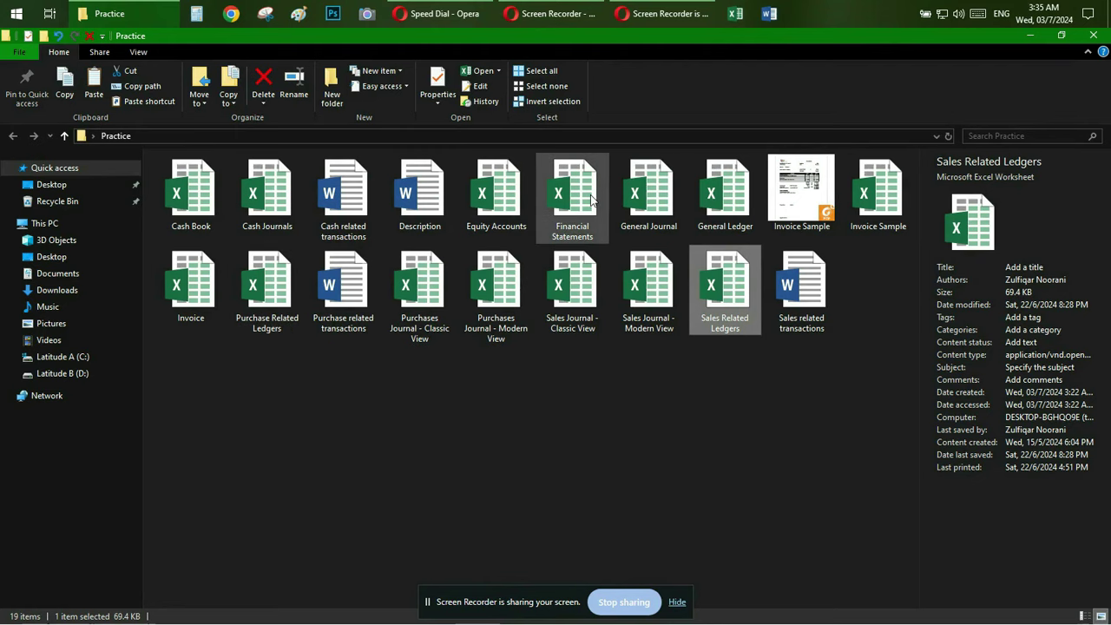
{"action": "double_click", "coordinate": [572, 195]}
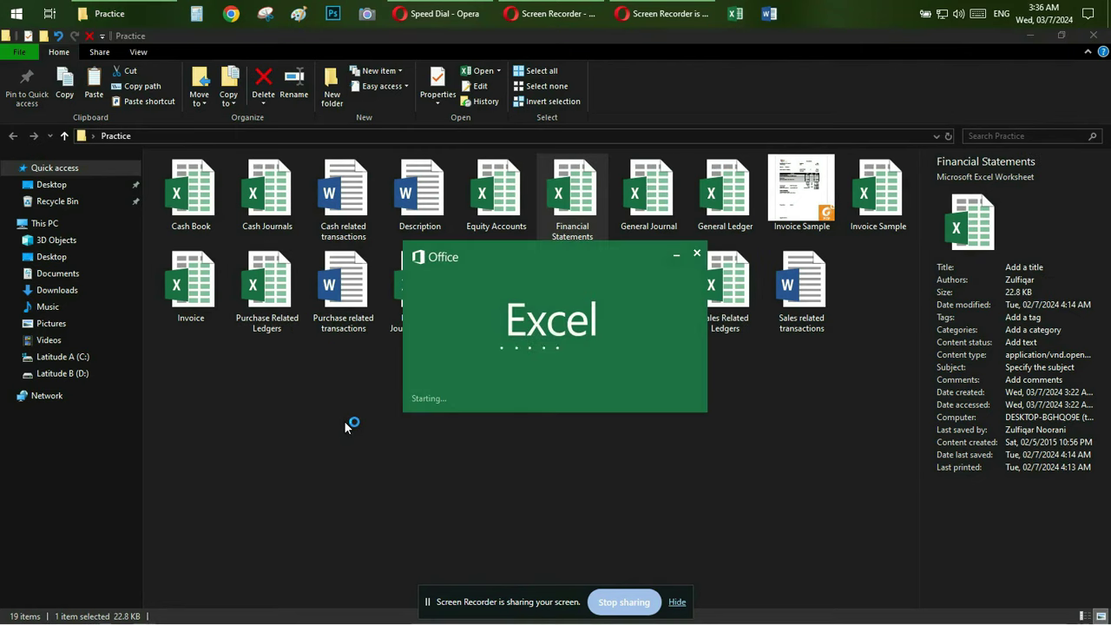
{"action": "scroll", "coordinate": [365, 359], "scroll_direction": "down", "scroll_amount": 1}
{"action": "scroll", "coordinate": [365, 357], "scroll_direction": "up", "scroll_amount": 1}
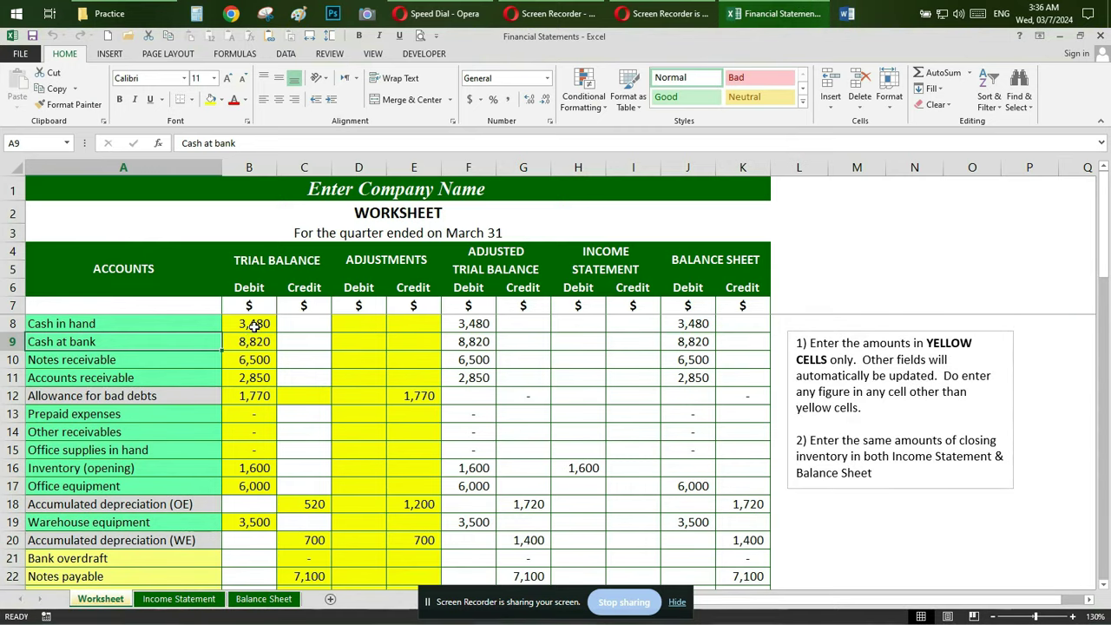
{"action": "left_click", "coordinate": [255, 326]}
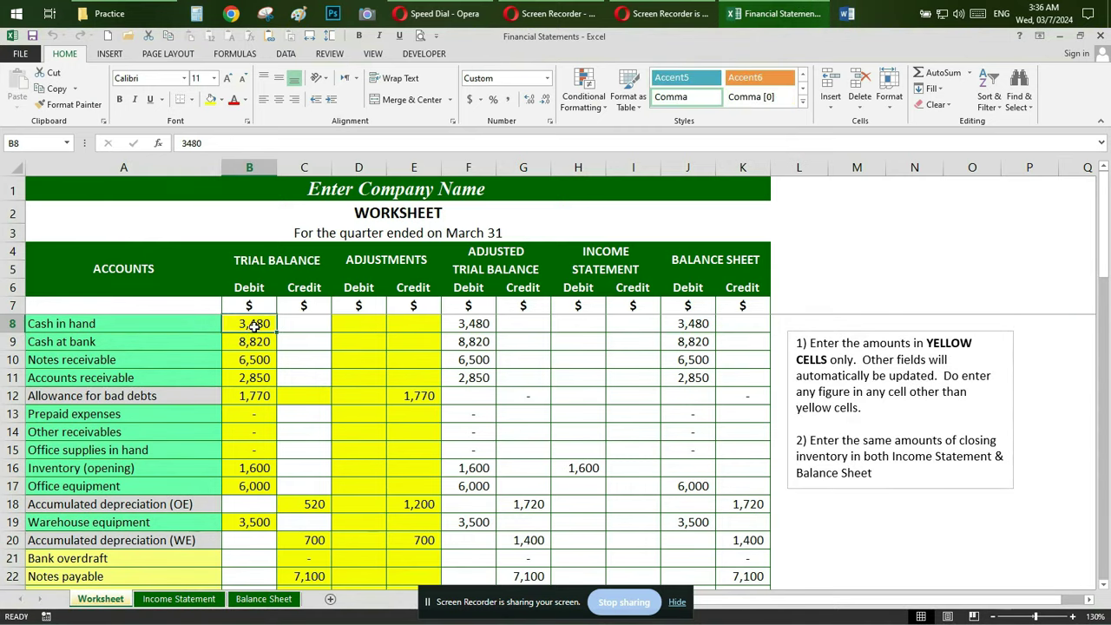
{"action": "left_click", "coordinate": [282, 260]}
{"action": "left_click", "coordinate": [386, 261]}
{"action": "left_click", "coordinate": [496, 260]}
{"action": "scroll", "coordinate": [497, 382], "scroll_direction": "down", "scroll_amount": 1}
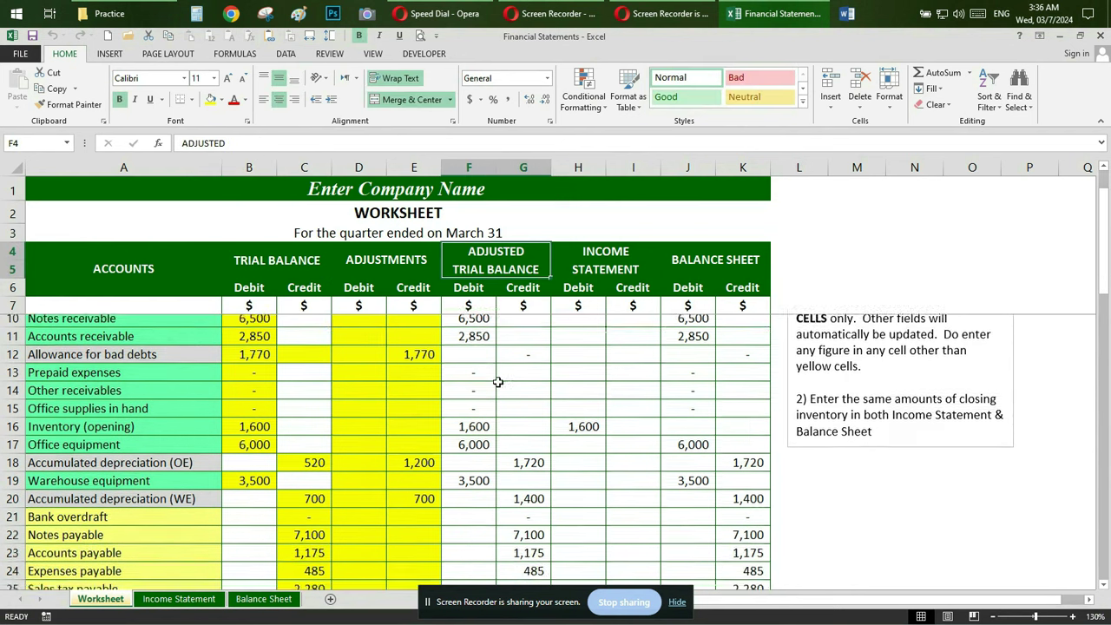
{"action": "scroll", "coordinate": [498, 382], "scroll_direction": "down", "scroll_amount": 3}
{"action": "scroll", "coordinate": [497, 382], "scroll_direction": "down", "scroll_amount": 4}
{"action": "scroll", "coordinate": [497, 382], "scroll_direction": "down", "scroll_amount": 1}
{"action": "scroll", "coordinate": [498, 382], "scroll_direction": "down", "scroll_amount": 2}
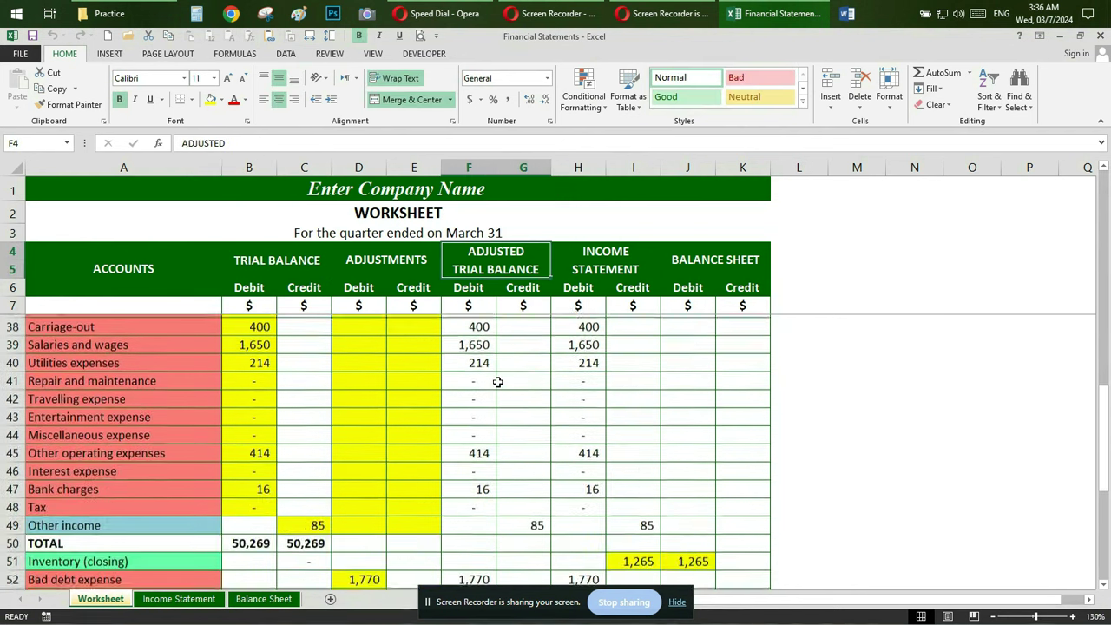
{"action": "scroll", "coordinate": [497, 382], "scroll_direction": "down", "scroll_amount": 1}
{"action": "scroll", "coordinate": [497, 382], "scroll_direction": "down", "scroll_amount": 1}
{"action": "scroll", "coordinate": [497, 382], "scroll_direction": "down", "scroll_amount": 1}
{"action": "scroll", "coordinate": [498, 382], "scroll_direction": "down", "scroll_amount": 1}
{"action": "left_click_drag", "start_coordinate": [580, 431], "coordinate": [734, 430]}
{"action": "left_click_drag", "start_coordinate": [369, 360], "coordinate": [369, 374]}
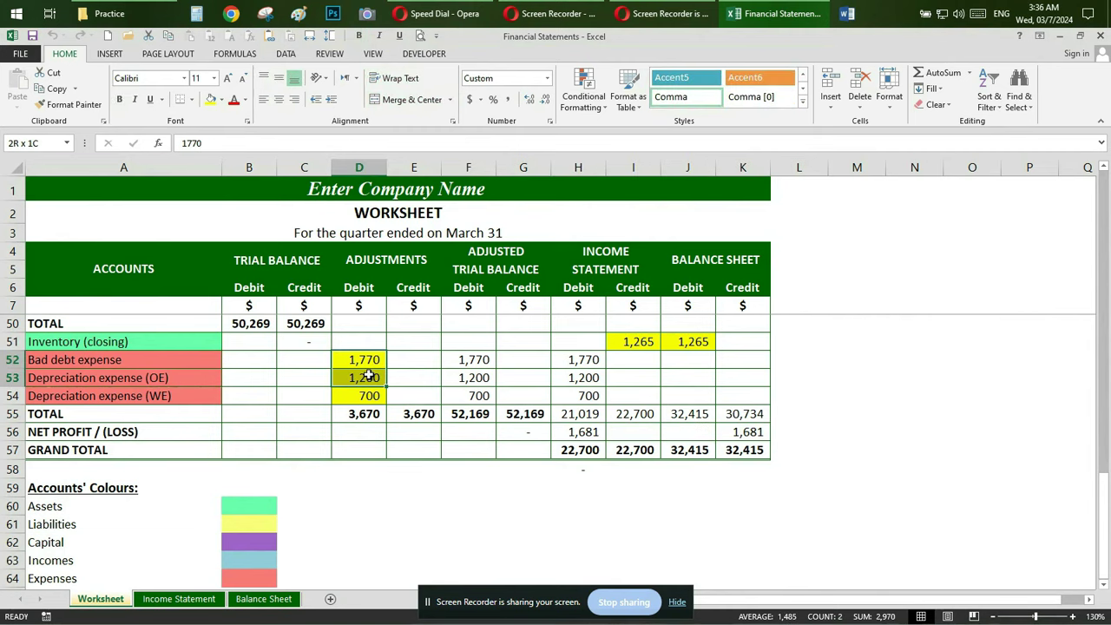
{"action": "left_click_drag", "start_coordinate": [367, 376], "coordinate": [366, 394]}
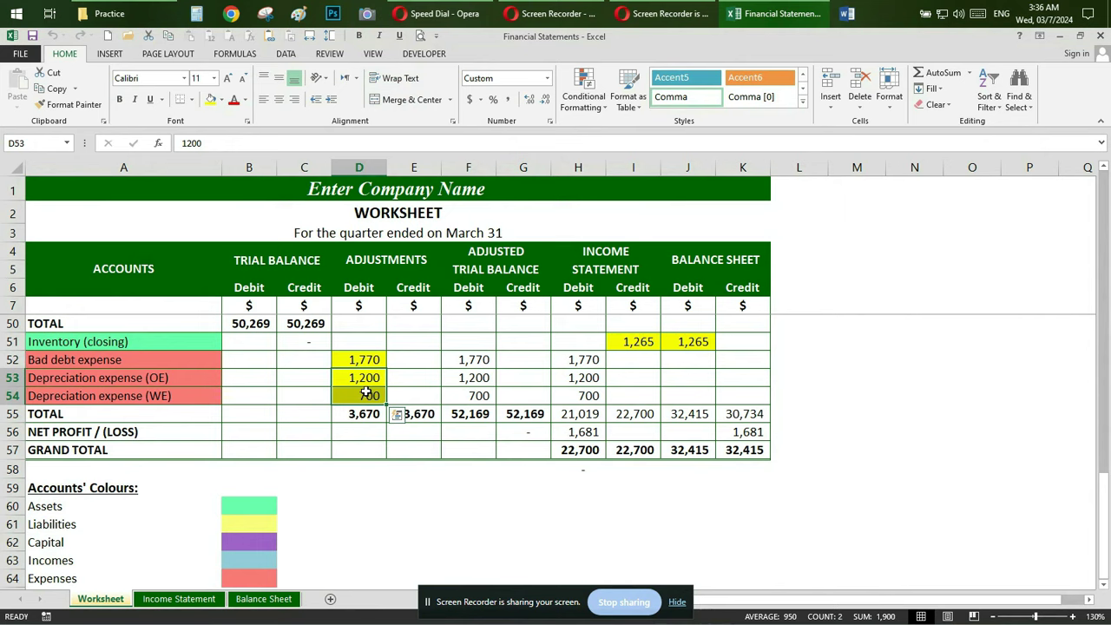
{"action": "key", "text": "Delete"}
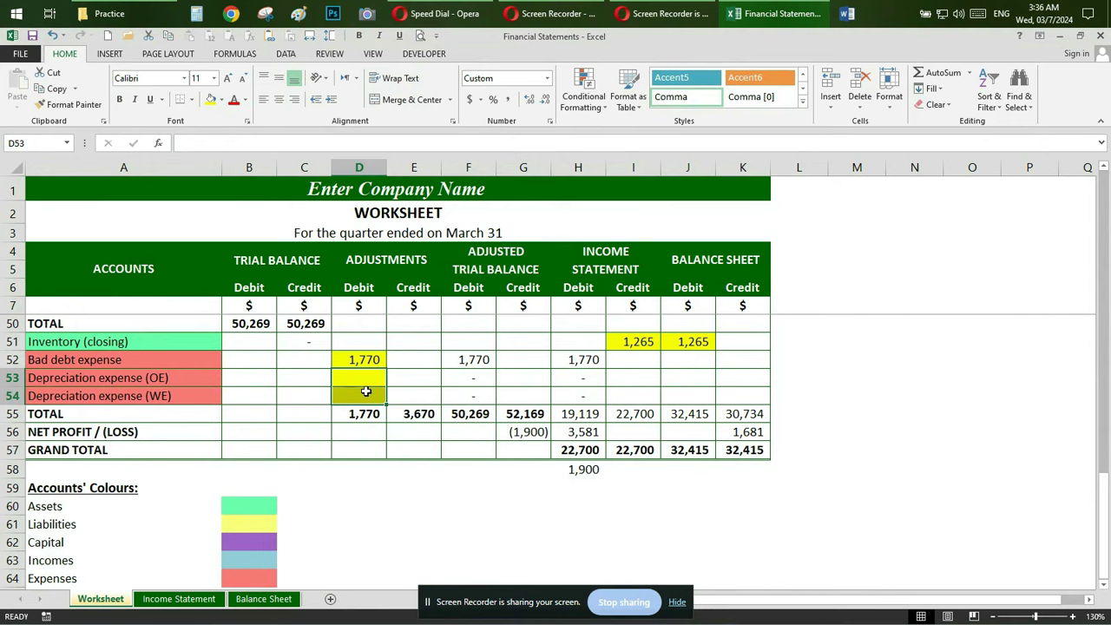
{"action": "key", "text": "Up"}
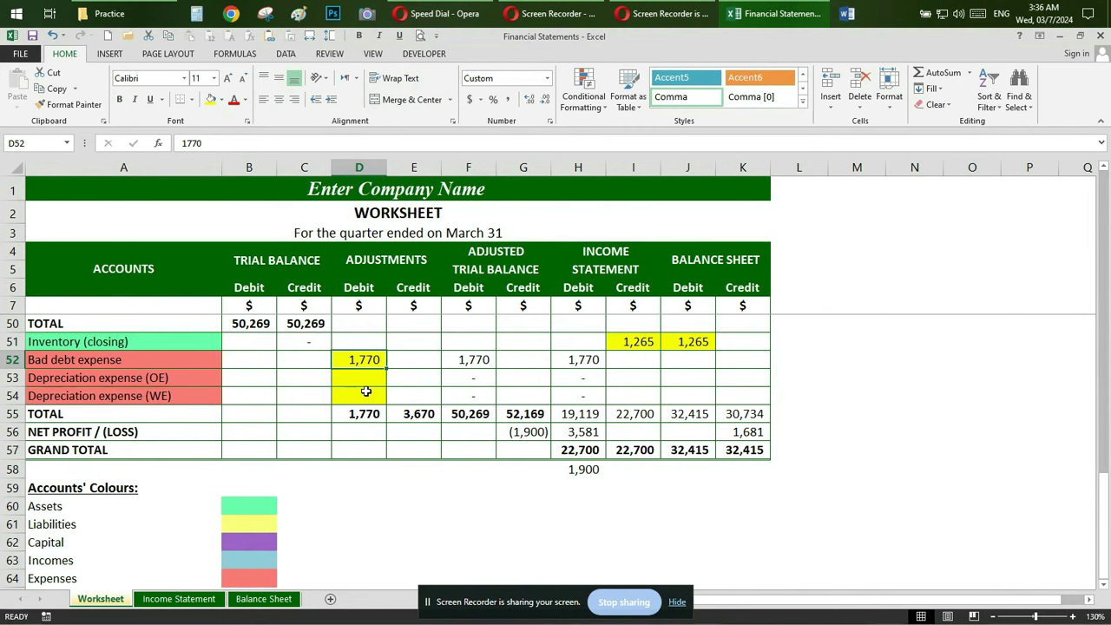
{"action": "left_click", "coordinate": [53, 38]}
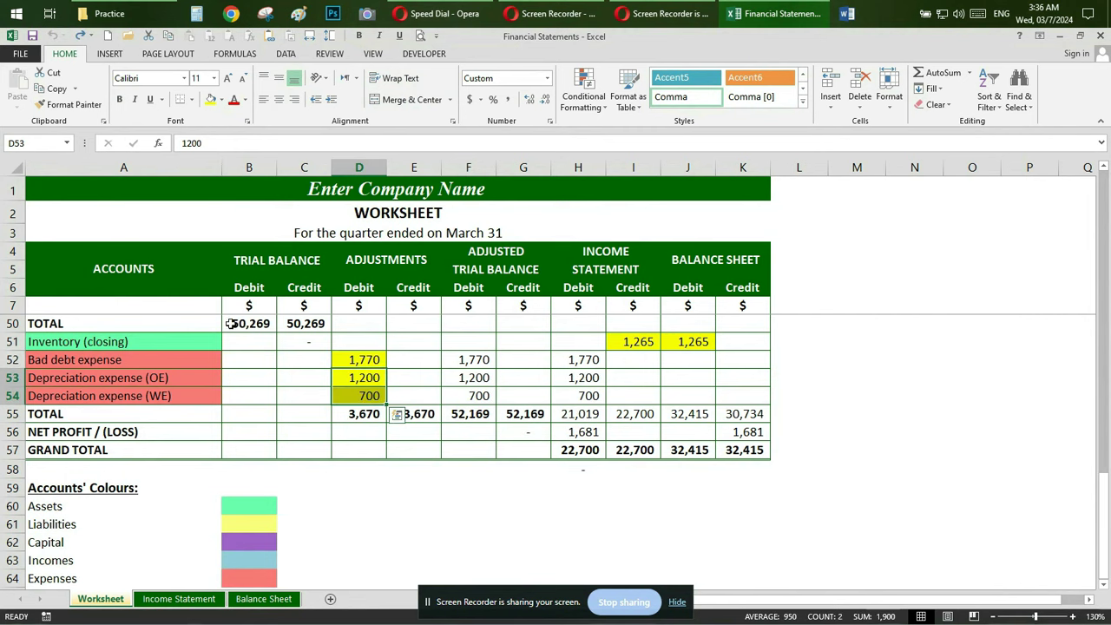
{"action": "left_click", "coordinate": [377, 381]}
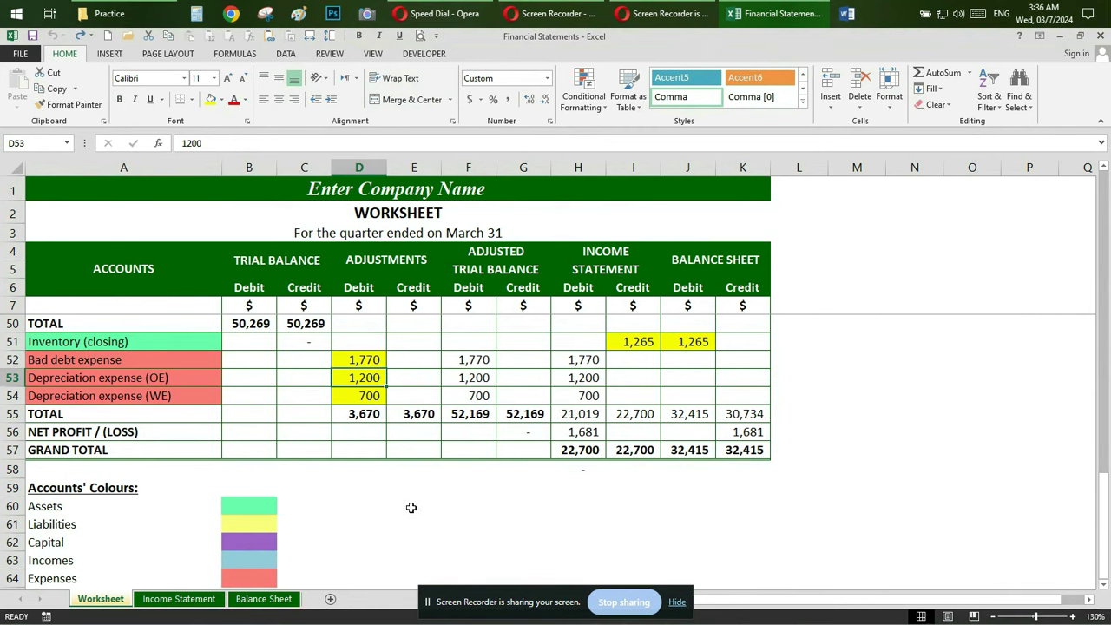
{"action": "scroll", "coordinate": [412, 508], "scroll_direction": "down", "scroll_amount": 2}
{"action": "scroll", "coordinate": [414, 504], "scroll_direction": "down", "scroll_amount": 1}
{"action": "scroll", "coordinate": [415, 500], "scroll_direction": "up", "scroll_amount": 7}
{"action": "scroll", "coordinate": [415, 489], "scroll_direction": "up", "scroll_amount": 7}
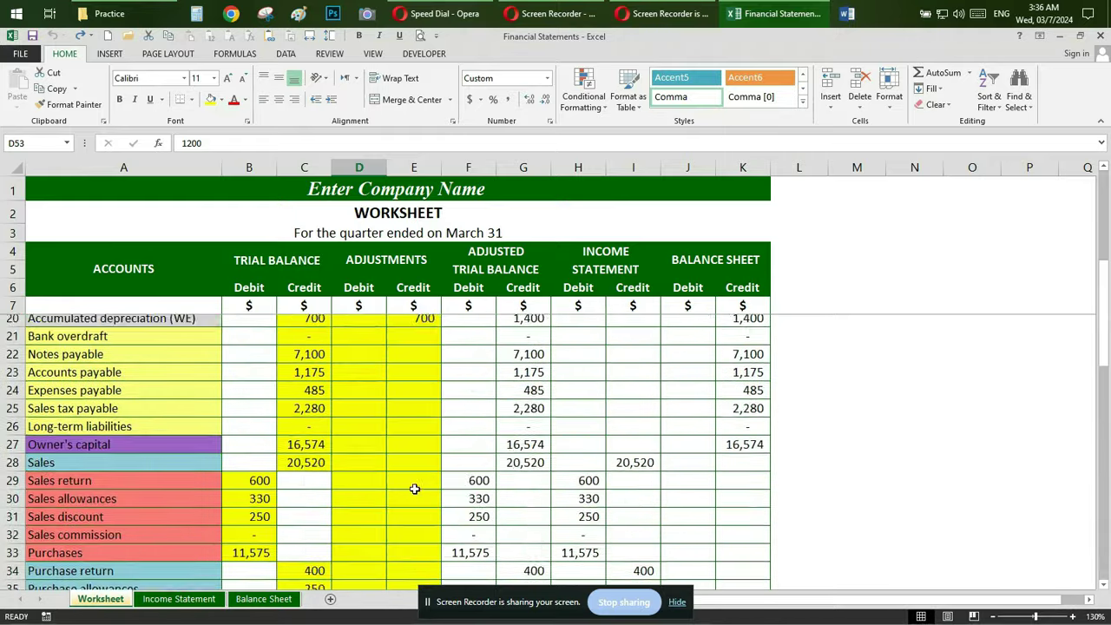
{"action": "scroll", "coordinate": [415, 489], "scroll_direction": "up", "scroll_amount": 3}
{"action": "scroll", "coordinate": [415, 489], "scroll_direction": "up", "scroll_amount": 2}
{"action": "scroll", "coordinate": [419, 449], "scroll_direction": "down", "scroll_amount": 2}
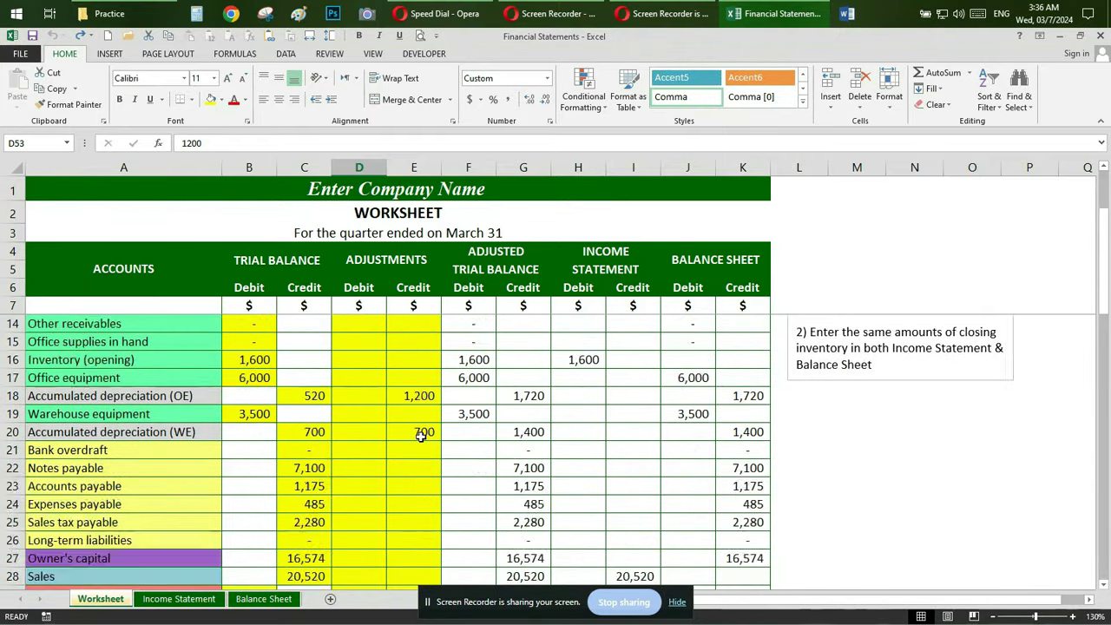
{"action": "scroll", "coordinate": [421, 437], "scroll_direction": "down", "scroll_amount": 5}
{"action": "scroll", "coordinate": [420, 436], "scroll_direction": "down", "scroll_amount": 4}
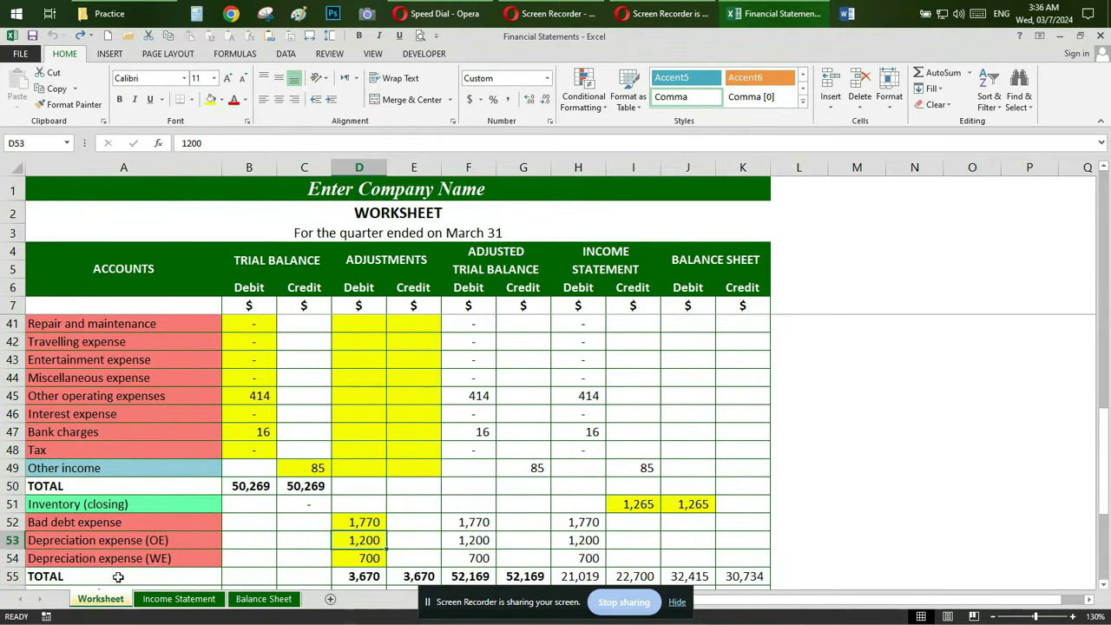
{"action": "left_click", "coordinate": [178, 599]}
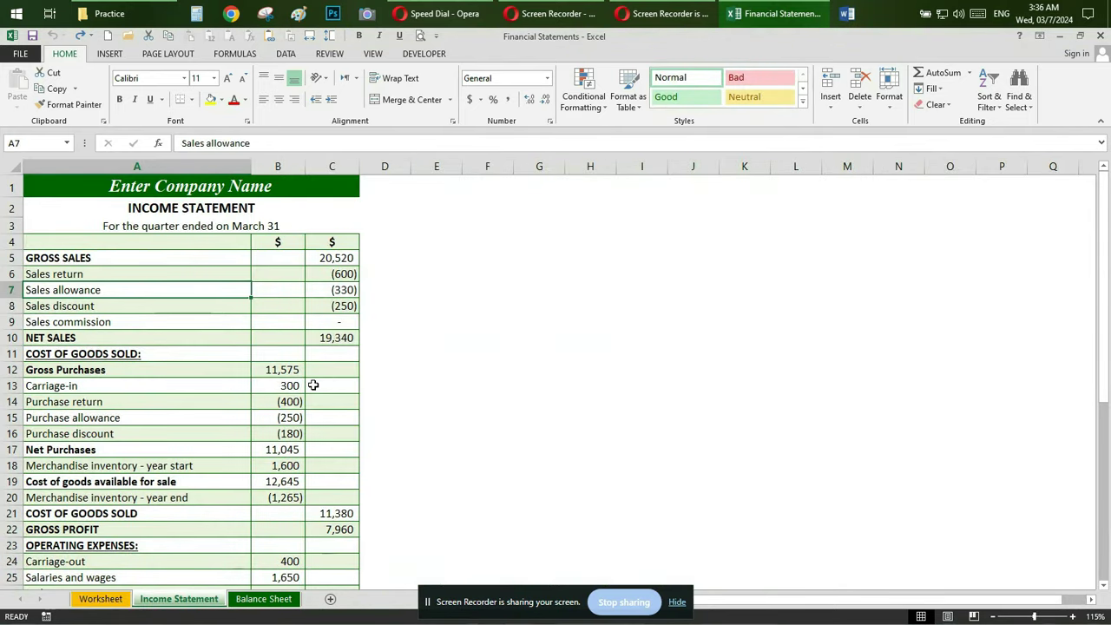
Scroll through the income statement, which reports a net profit of 5,351.
{"action": "scroll", "coordinate": [313, 384], "scroll_direction": "down", "scroll_amount": 3}
{"action": "scroll", "coordinate": [314, 384], "scroll_direction": "down", "scroll_amount": 2}
{"action": "scroll", "coordinate": [314, 384], "scroll_direction": "down", "scroll_amount": 3}
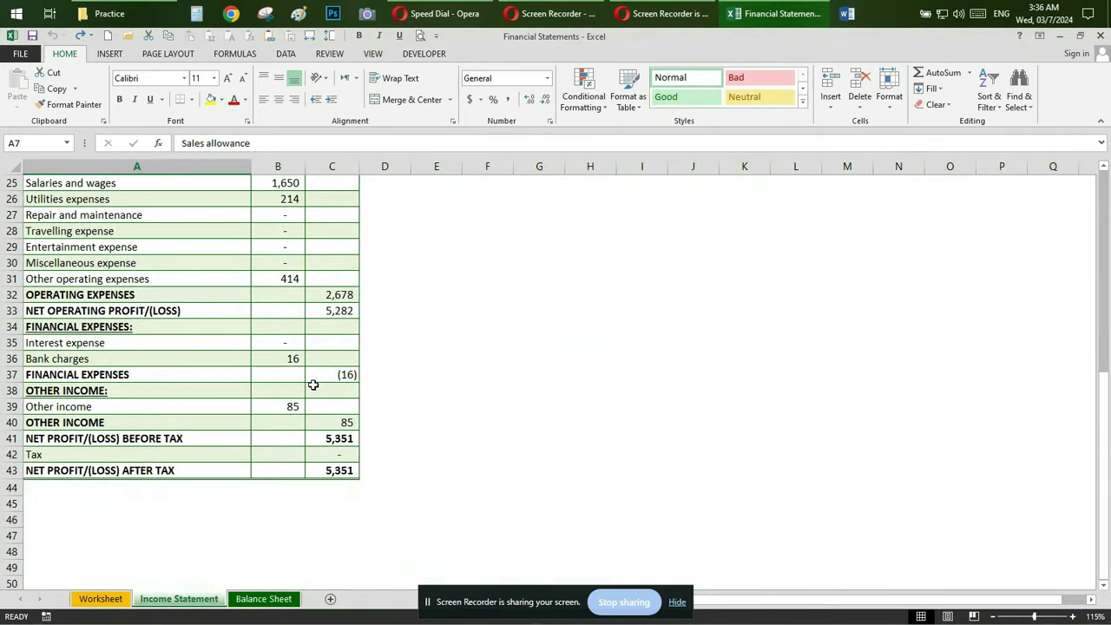
{"action": "scroll", "coordinate": [313, 385], "scroll_direction": "up", "scroll_amount": 8}
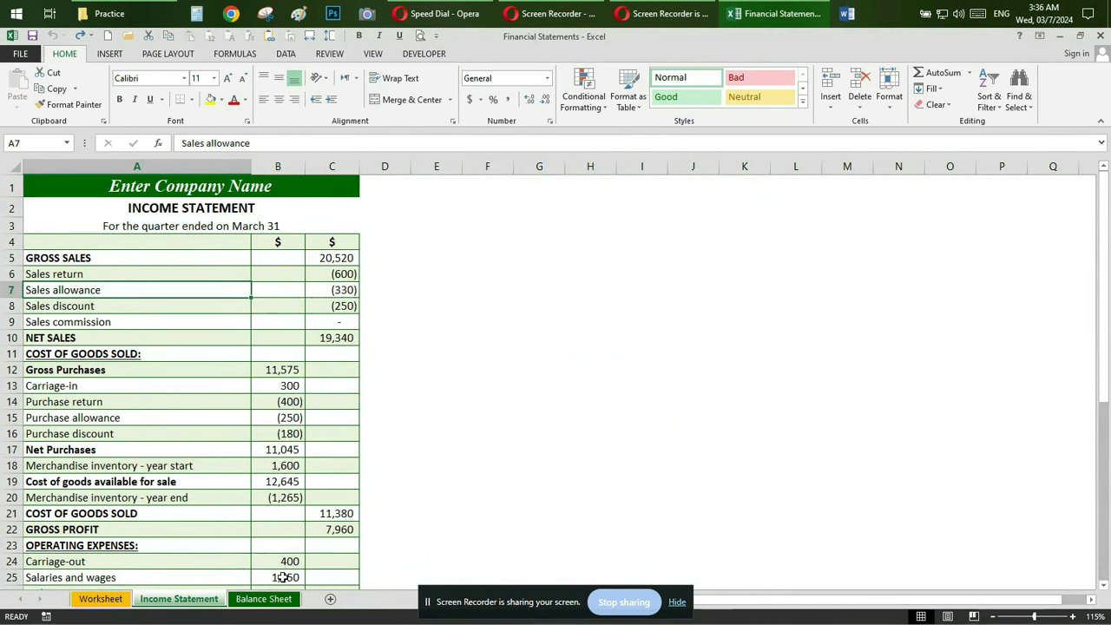
Review the Balance Sheet, then close Financial Statements without saving.
{"action": "left_click", "coordinate": [280, 608]}
{"action": "scroll", "coordinate": [356, 397], "scroll_direction": "down", "scroll_amount": 1}
{"action": "scroll", "coordinate": [322, 402], "scroll_direction": "down", "scroll_amount": 4}
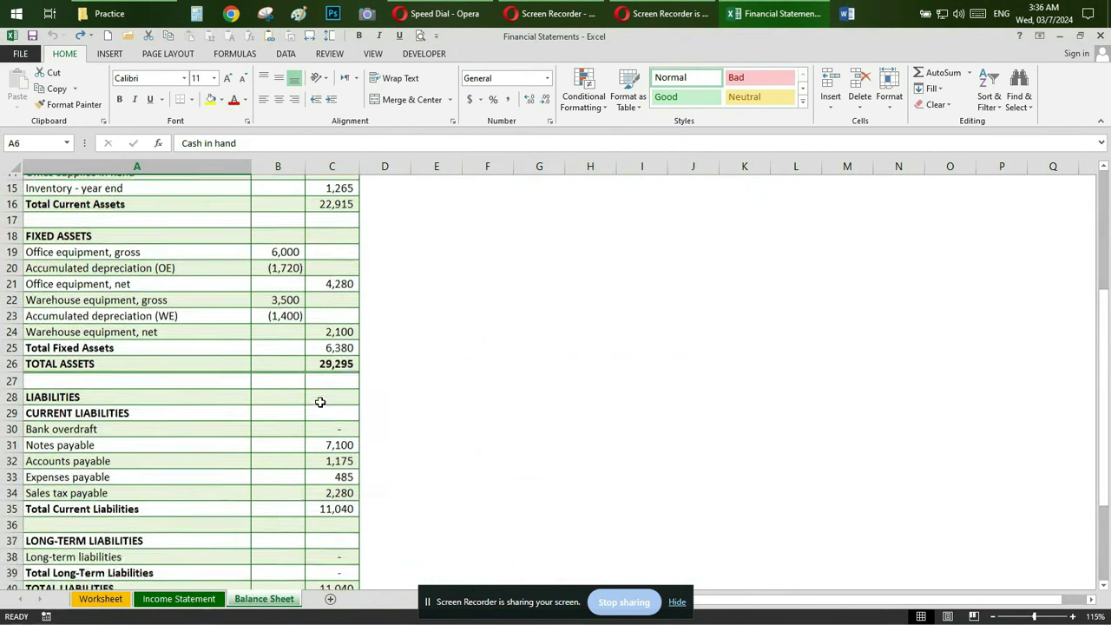
{"action": "scroll", "coordinate": [321, 402], "scroll_direction": "down", "scroll_amount": 3}
{"action": "scroll", "coordinate": [321, 402], "scroll_direction": "up", "scroll_amount": 6}
{"action": "scroll", "coordinate": [321, 402], "scroll_direction": "up", "scroll_amount": 2}
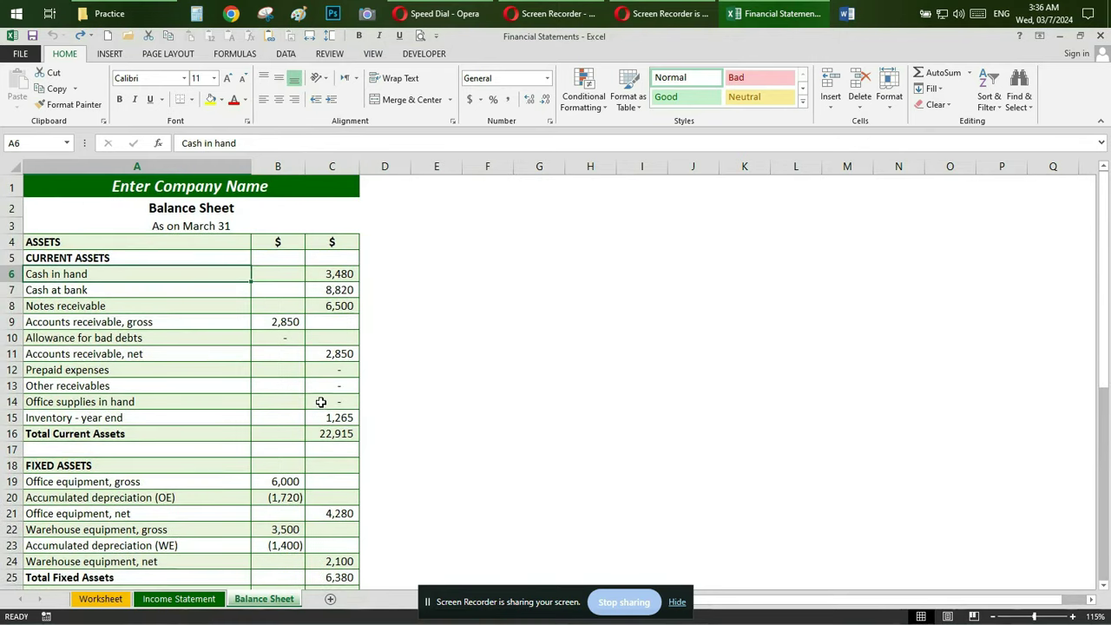
{"action": "left_click", "coordinate": [1100, 35]}
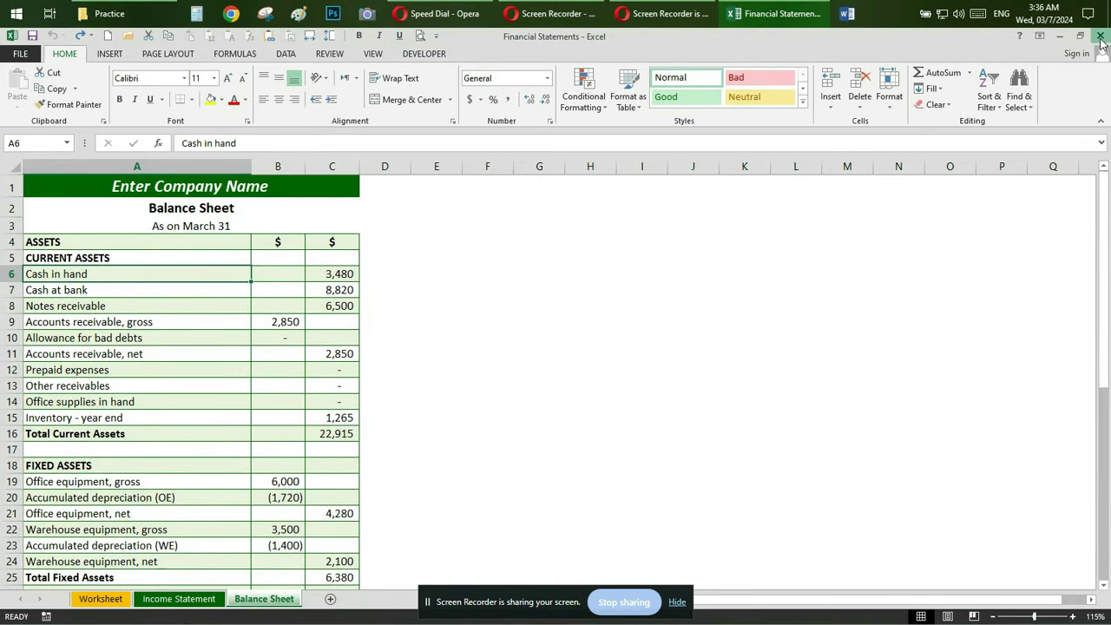
{"action": "left_click", "coordinate": [555, 349]}
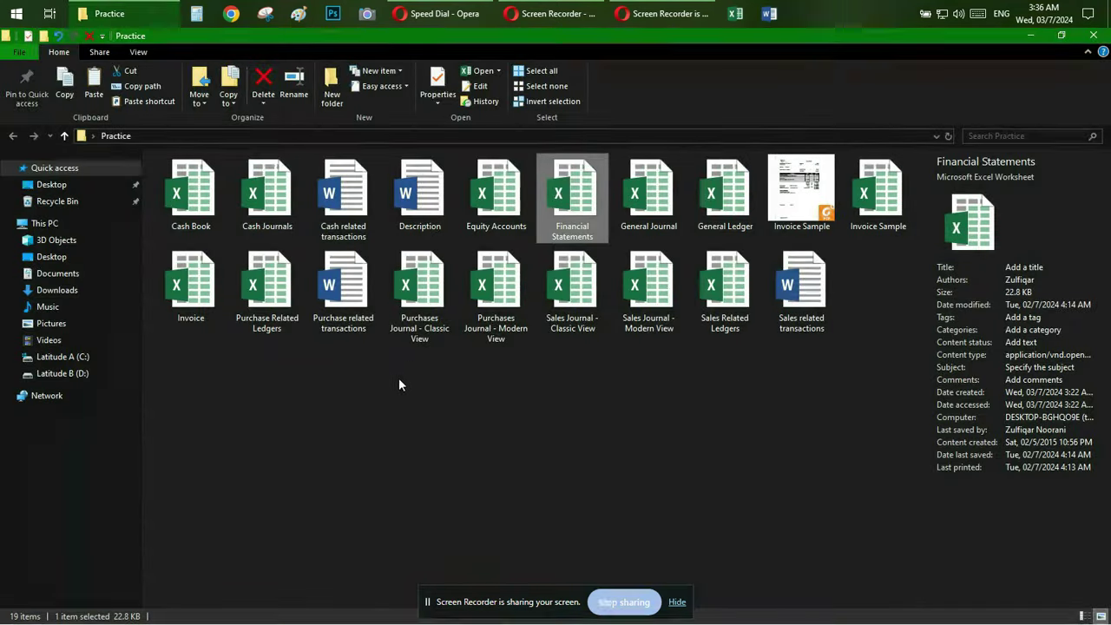